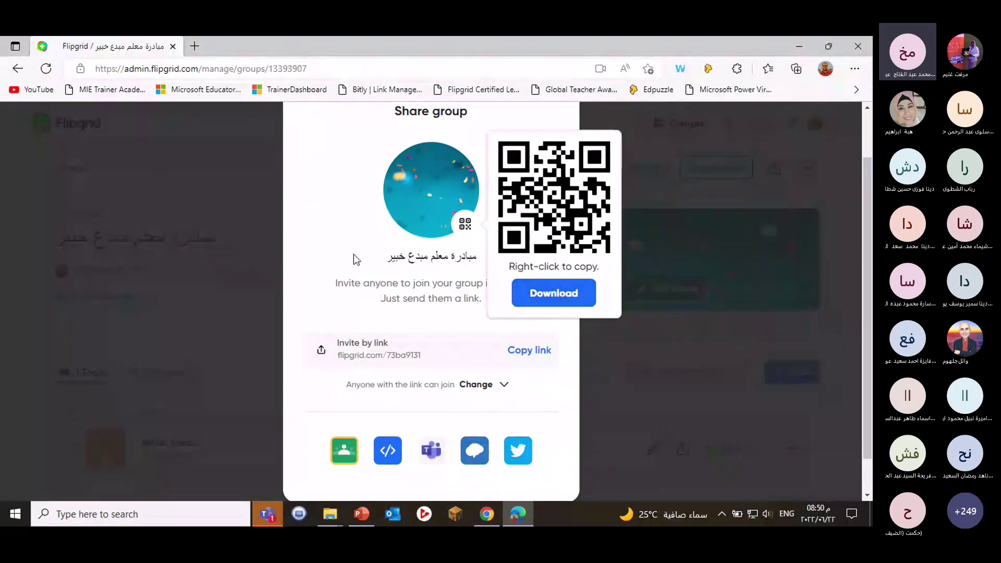
pyautogui.click(529, 351)
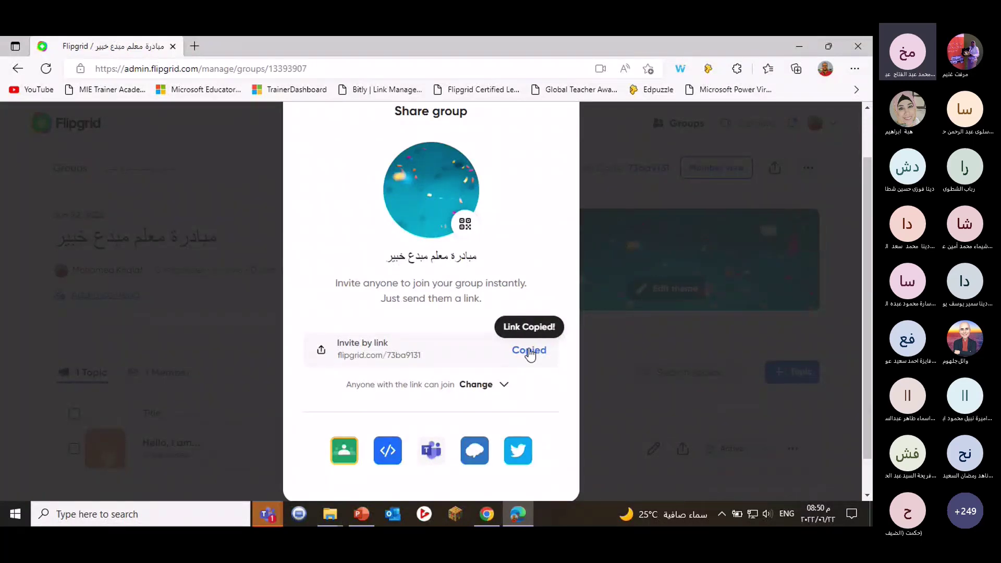
pyautogui.click(273, 509)
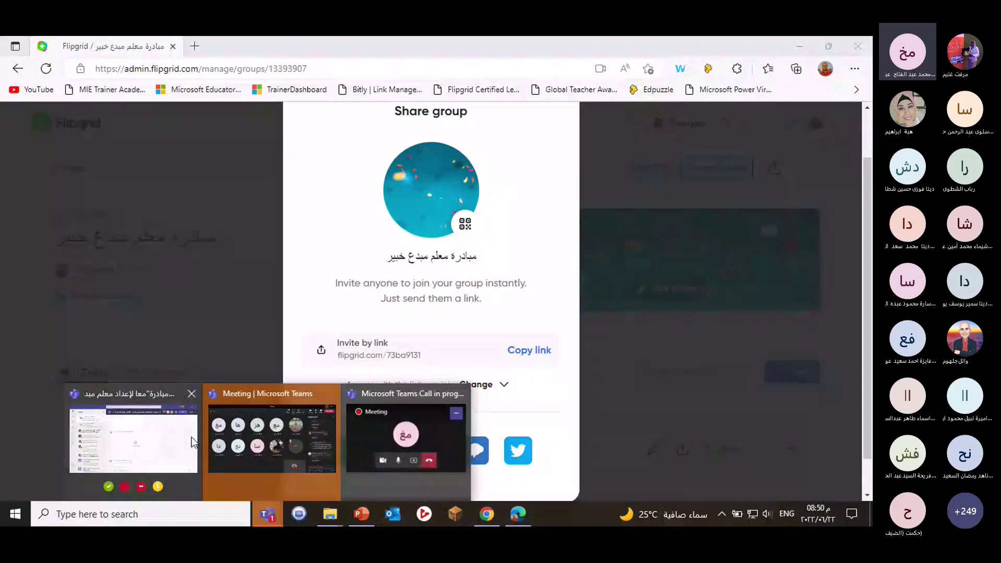
pyautogui.click(272, 437)
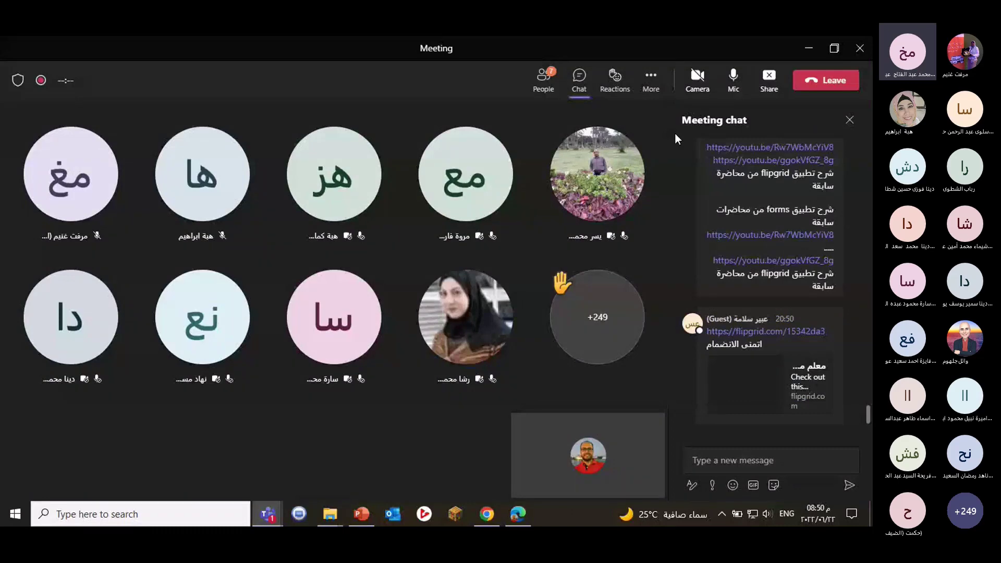
pyautogui.click(744, 459)
pyautogui.hotkey('ctrl', 'v')
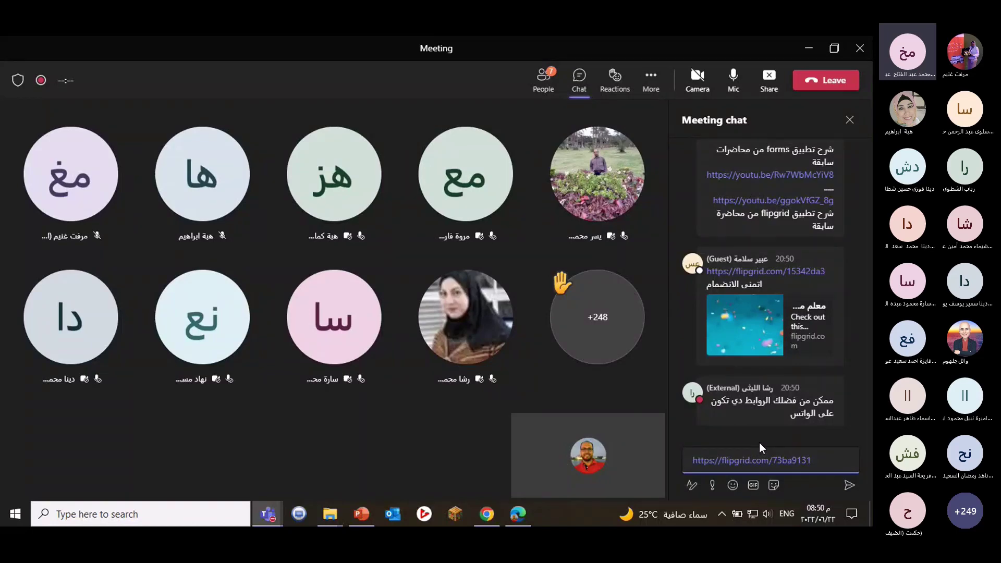
pyautogui.press('Return')
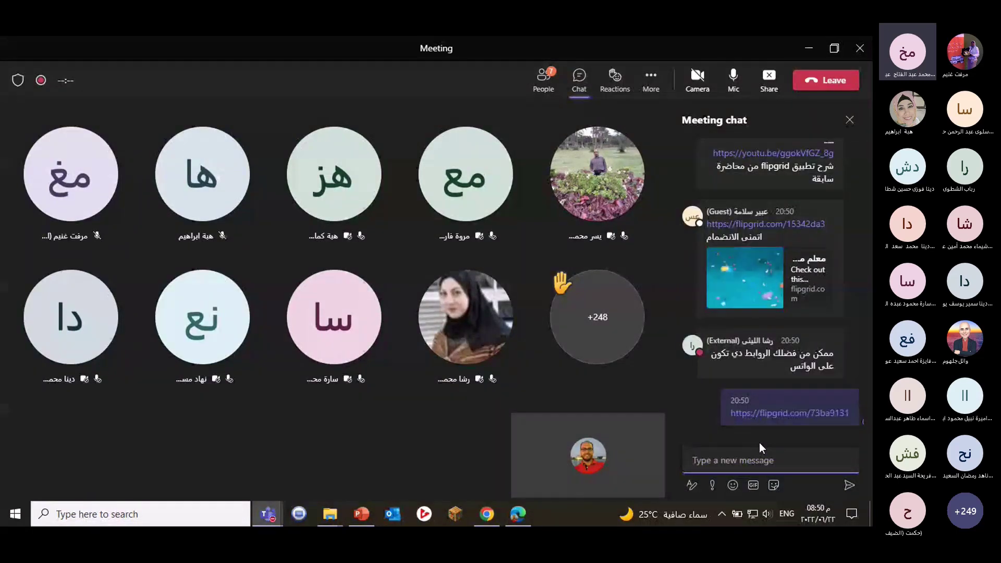
pyautogui.click(809, 51)
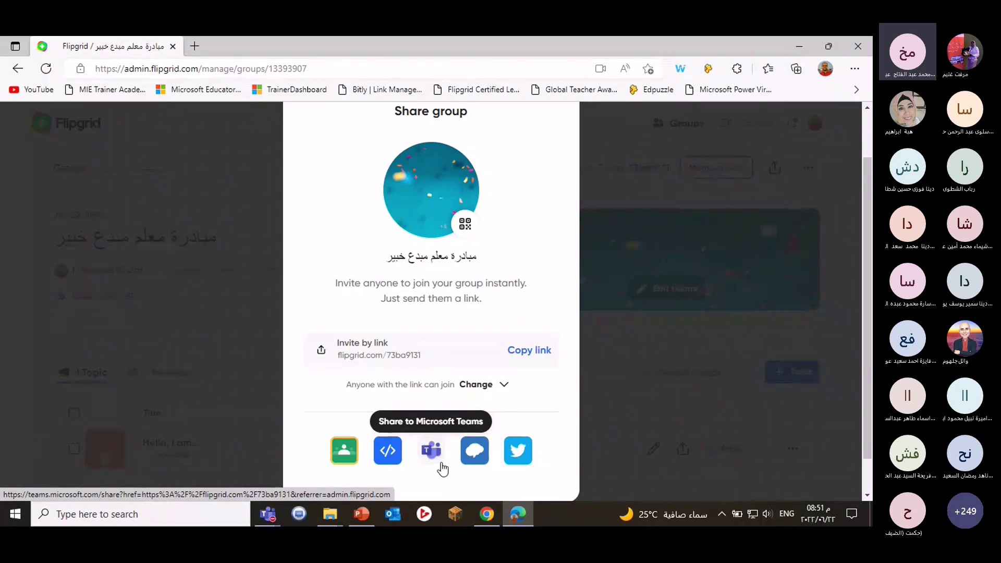
# Close the Share group dialog and start a new topic with + Topic.
pyautogui.scroll(2, 476, 382)
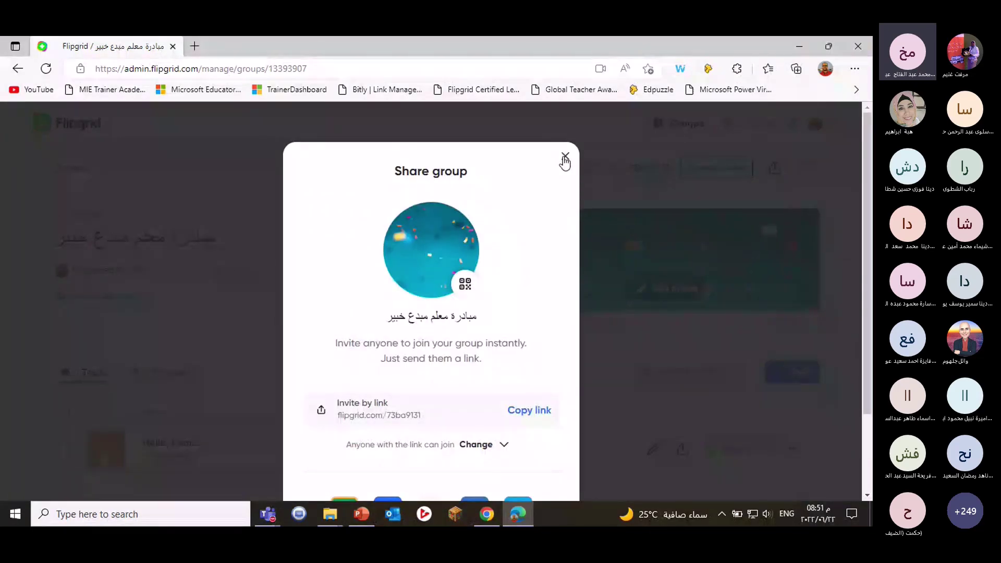
pyautogui.click(565, 158)
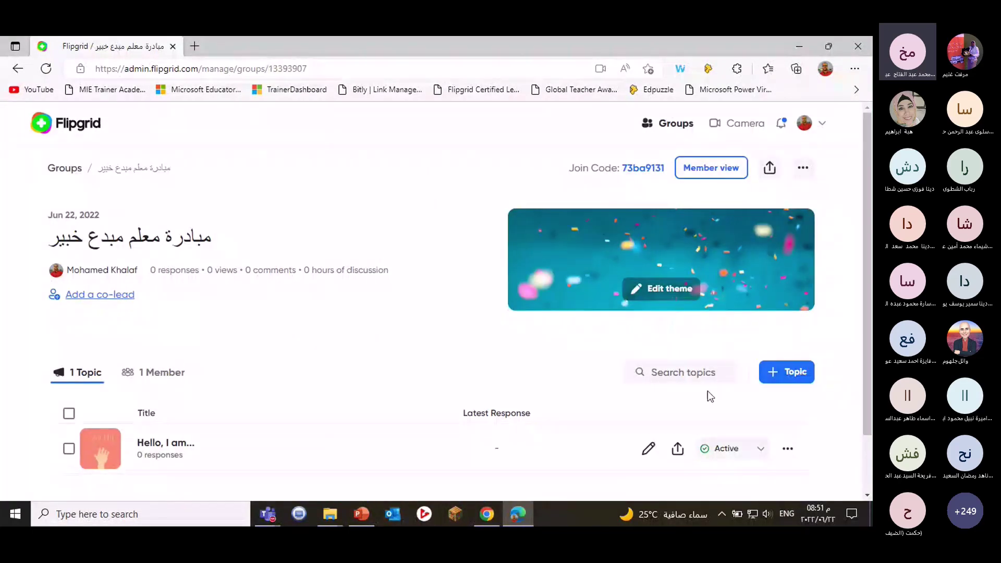
pyautogui.scroll(-1, 349, 336)
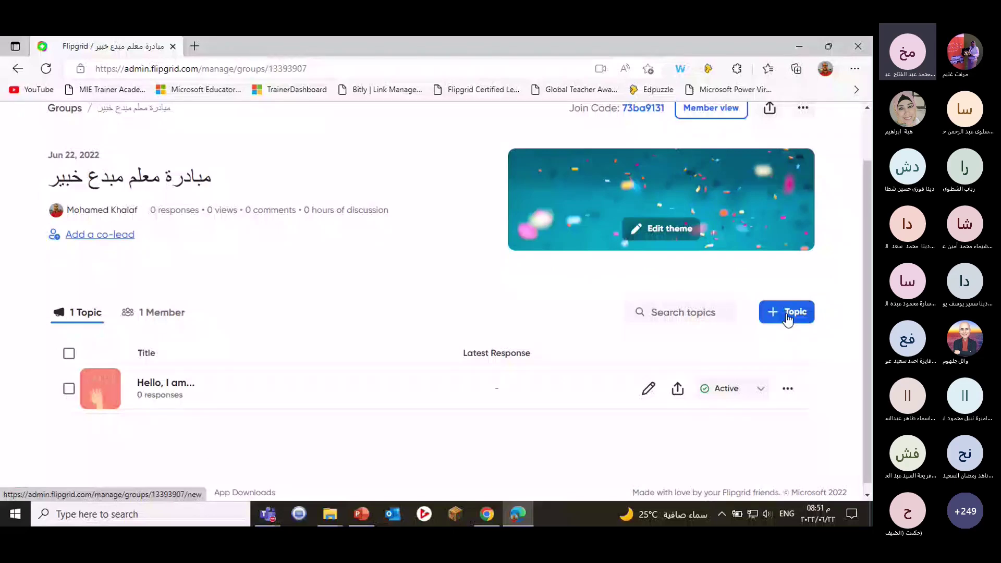
pyautogui.click(788, 319)
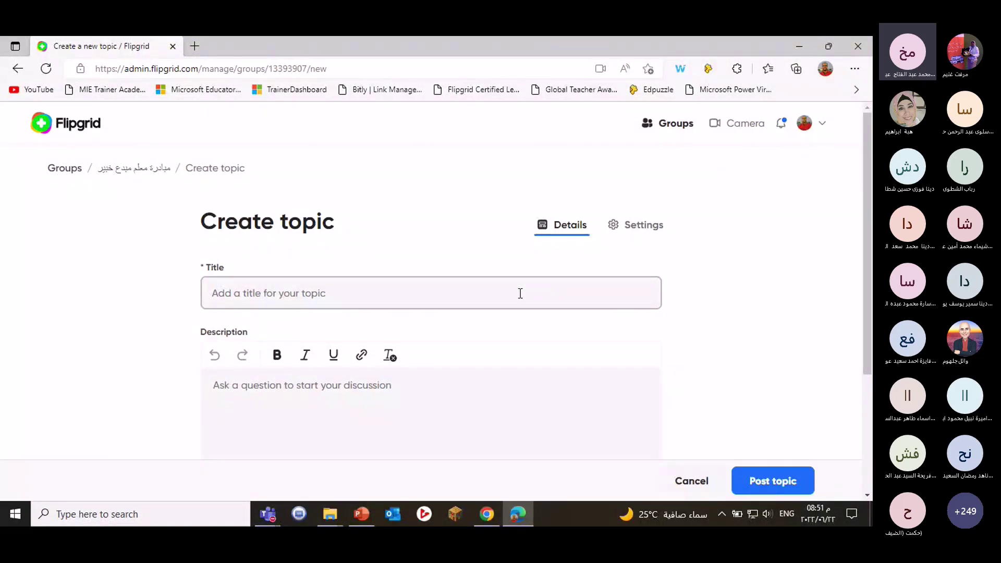
# Enter 'Global warming' as the new topic's title.
pyautogui.click(373, 291)
pyautogui.write('Global')
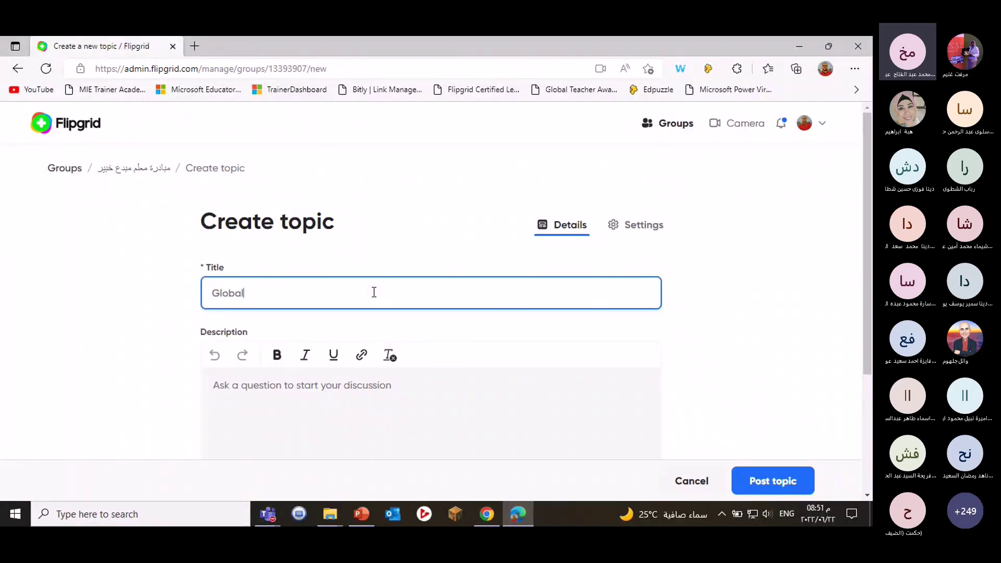
pyautogui.write(' warming')
pyautogui.scroll(-1, 393, 295)
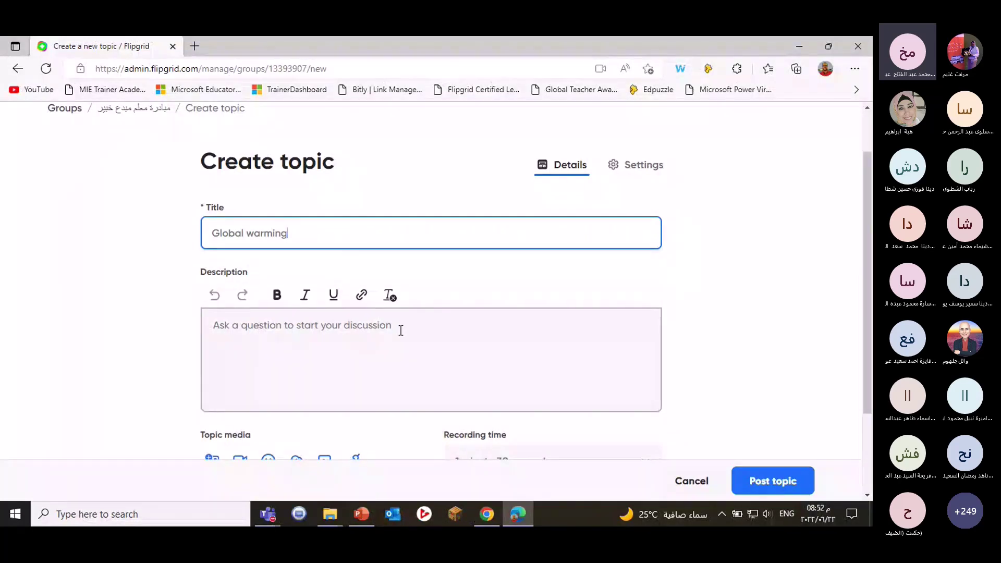
pyautogui.click(289, 327)
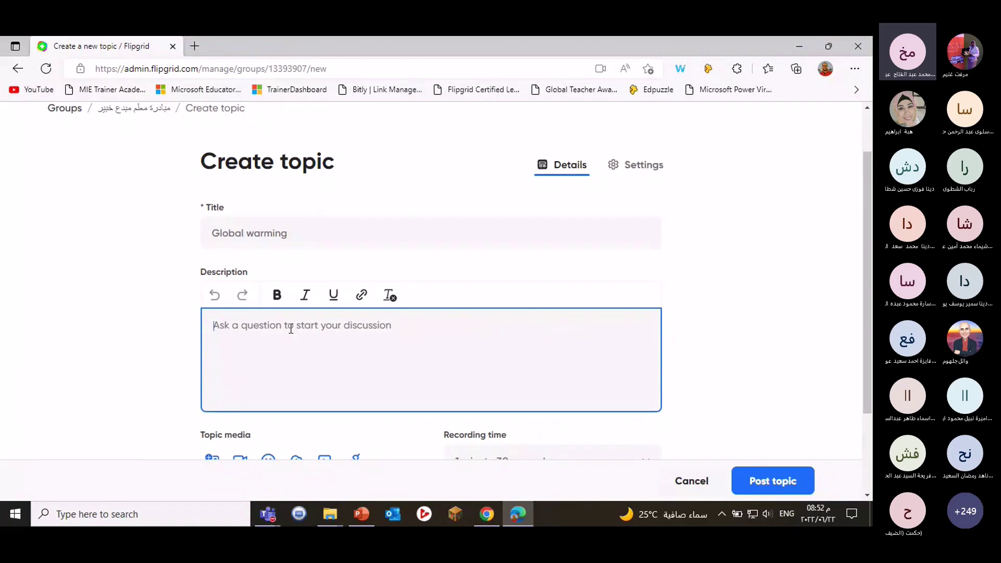
# Write the description 'give me three reasons for the global warming and how to solve it'.
pyautogui.write('d')
pyautogui.press('BackSpace')
pyautogui.write('g')
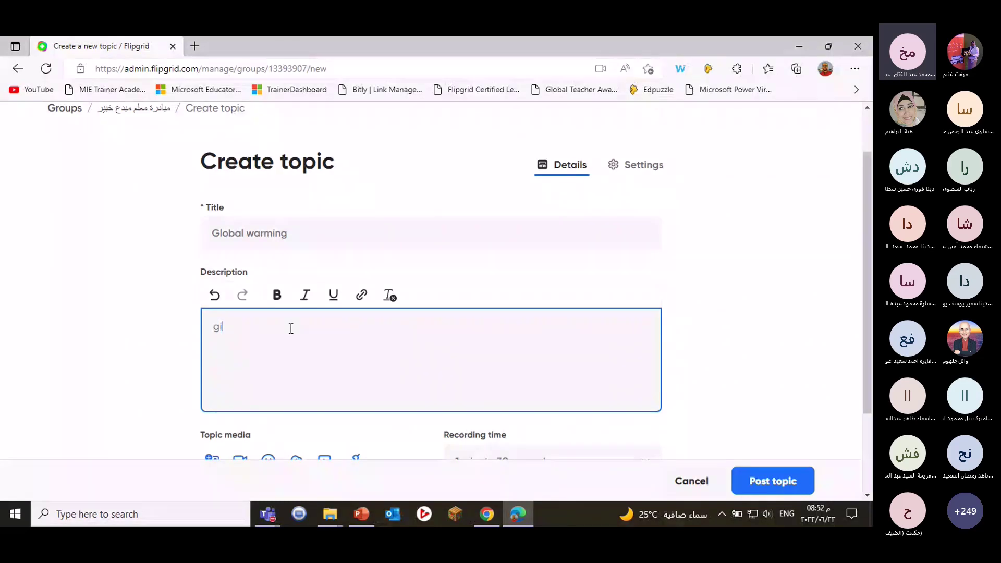
pyautogui.write('i')
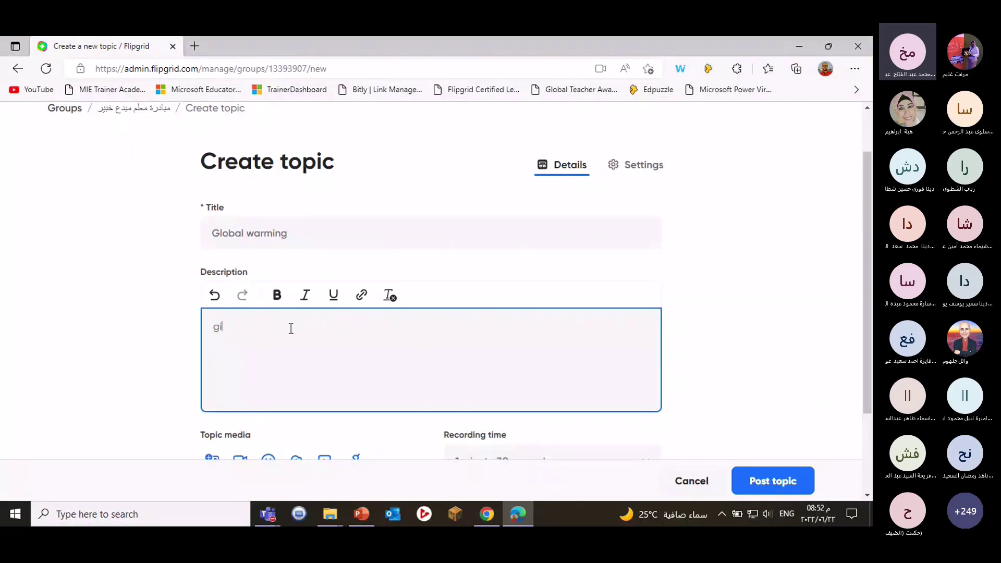
pyautogui.write('ve me three reasons for')
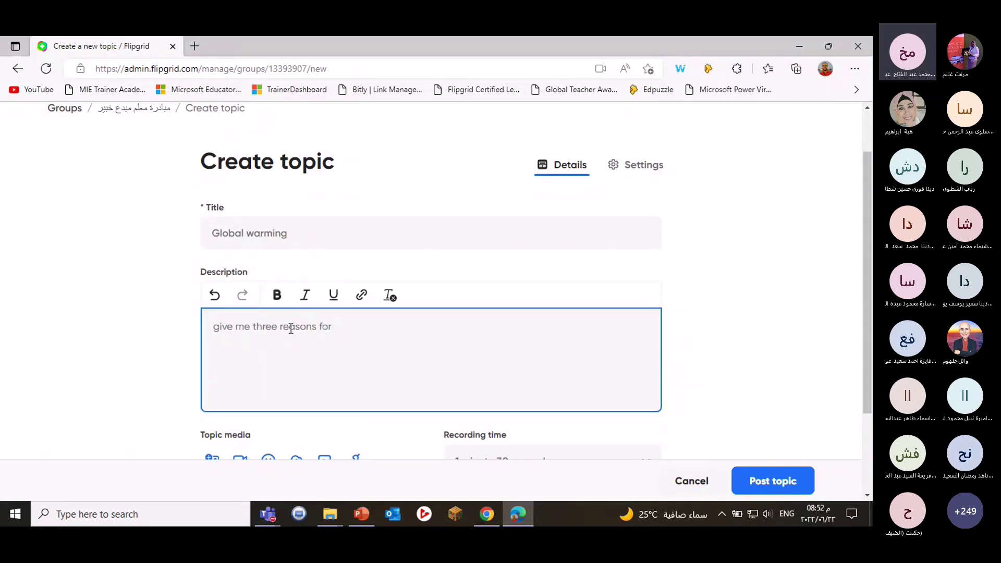
pyautogui.write(' the ')
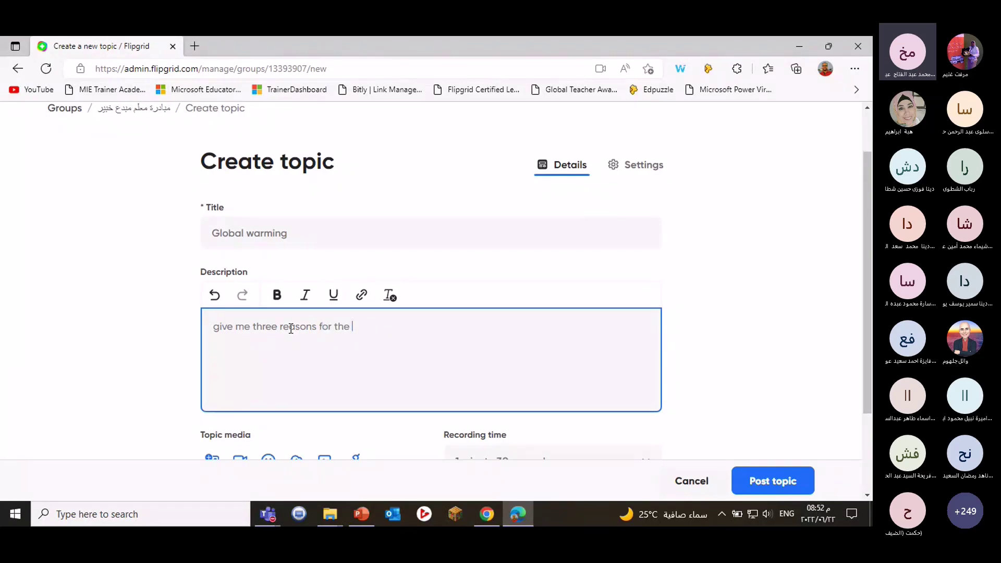
pyautogui.write('d')
pyautogui.press('BackSpace')
pyautogui.write('global warming ')
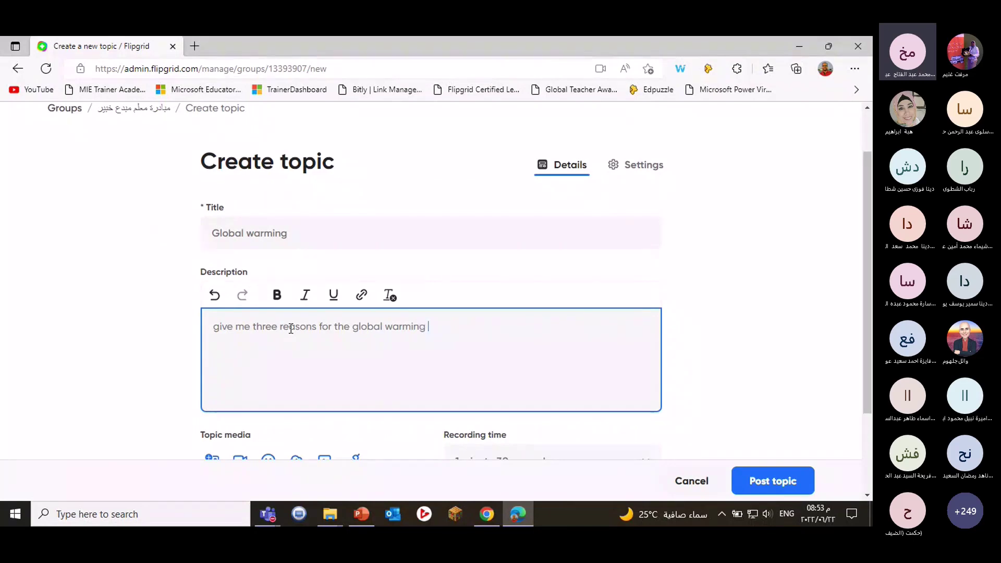
pyautogui.write('anh')
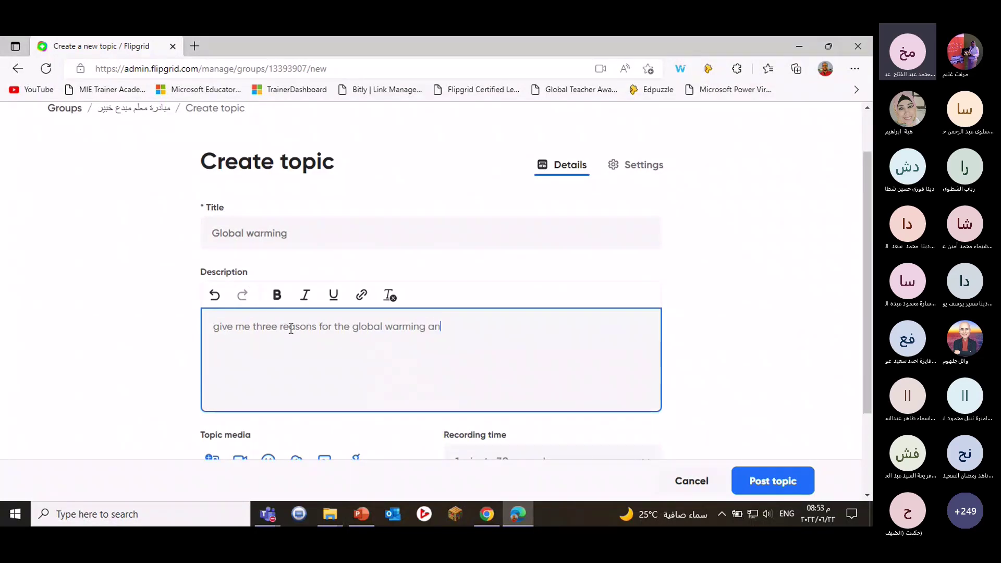
pyautogui.press('BackSpace')
pyautogui.press('BackSpace')
pyautogui.write('d h')
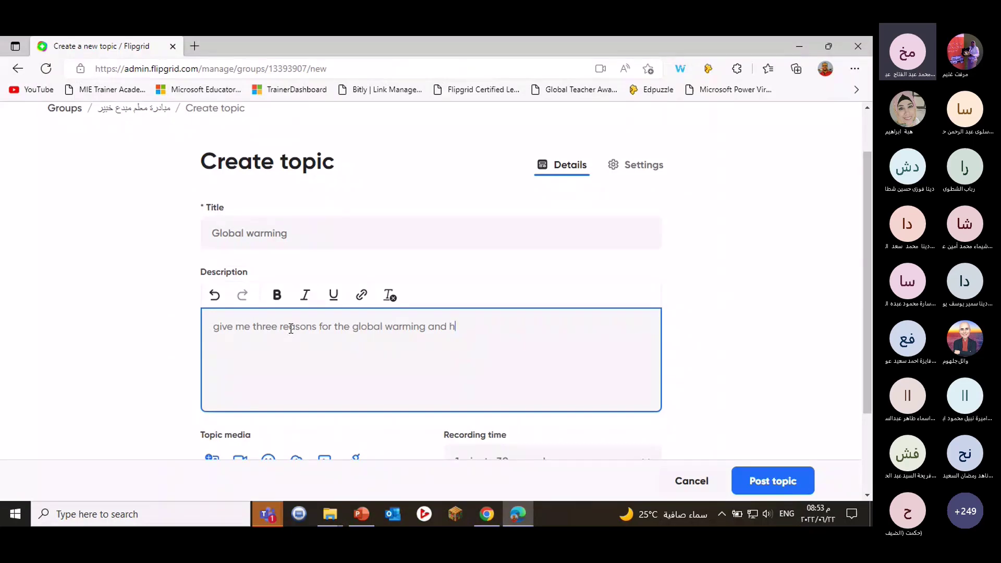
pyautogui.write('ow ')
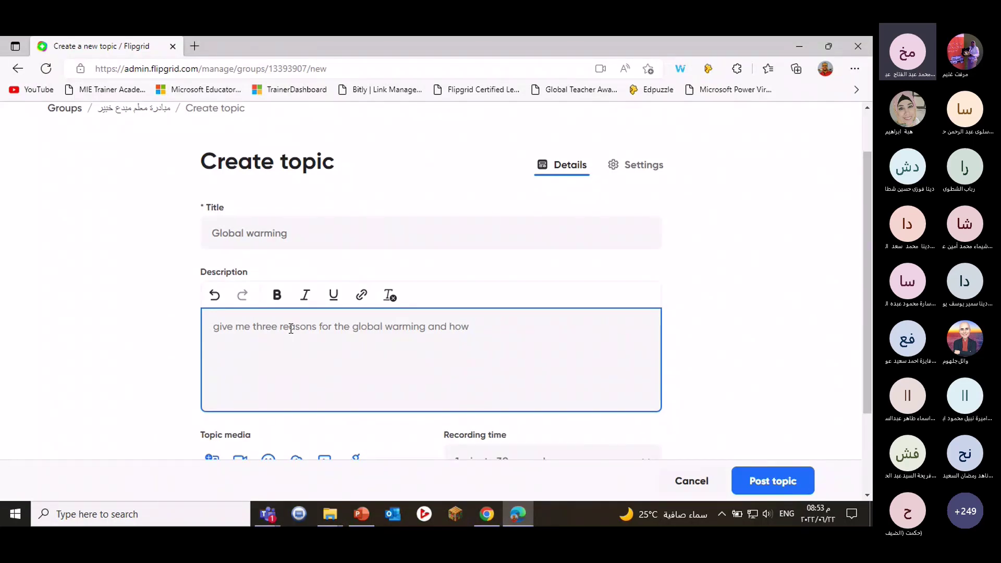
pyautogui.write('to solve it')
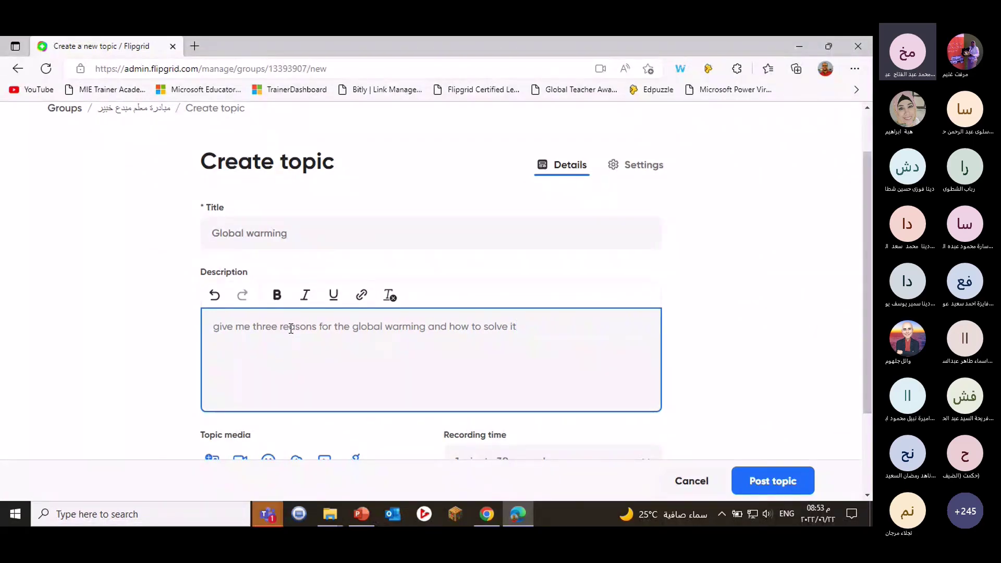
pyautogui.scroll(-2, 375, 400)
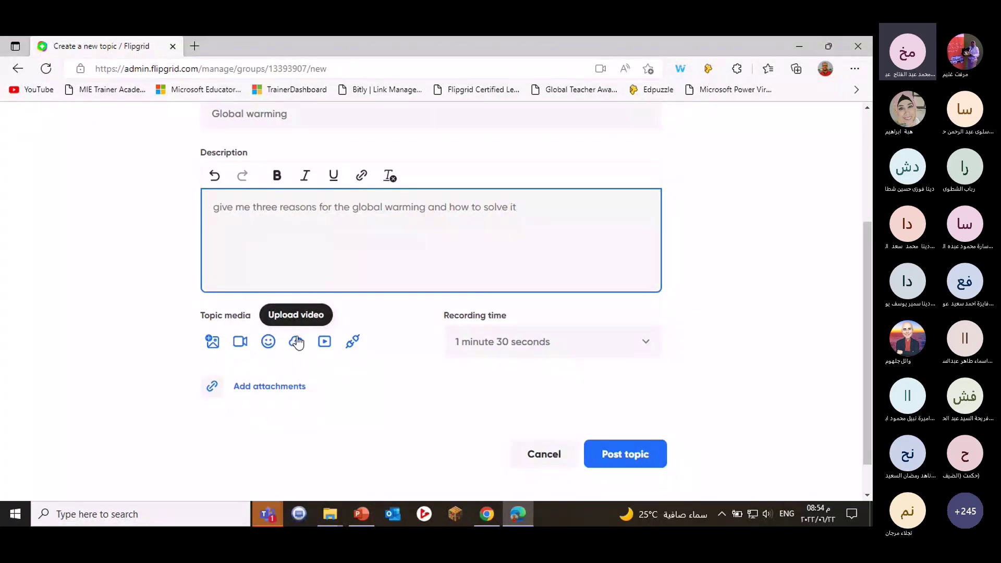
# Open the Add YouTube or Vimeo dialog under Topic media, plus a blank browser tab.
pyautogui.click(326, 343)
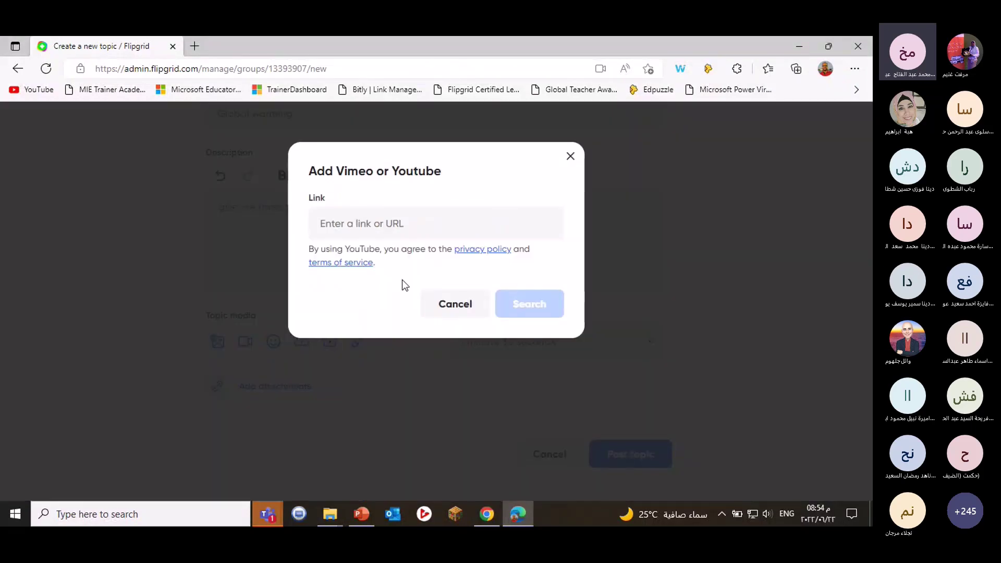
pyautogui.click(195, 47)
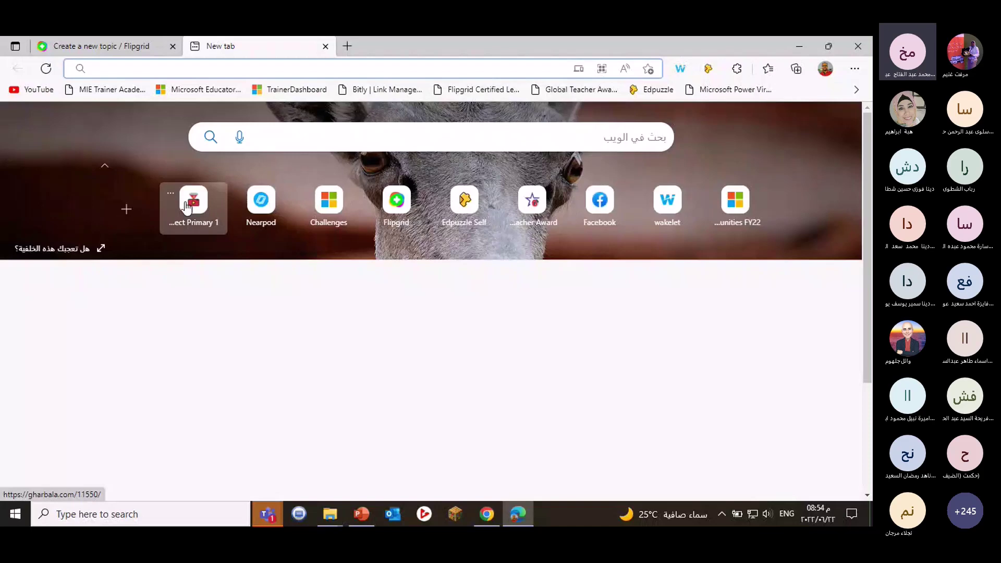
# Search YouTube for 'global', then open and pause 'Global Warming - The End Game'.
pyautogui.click(27, 93)
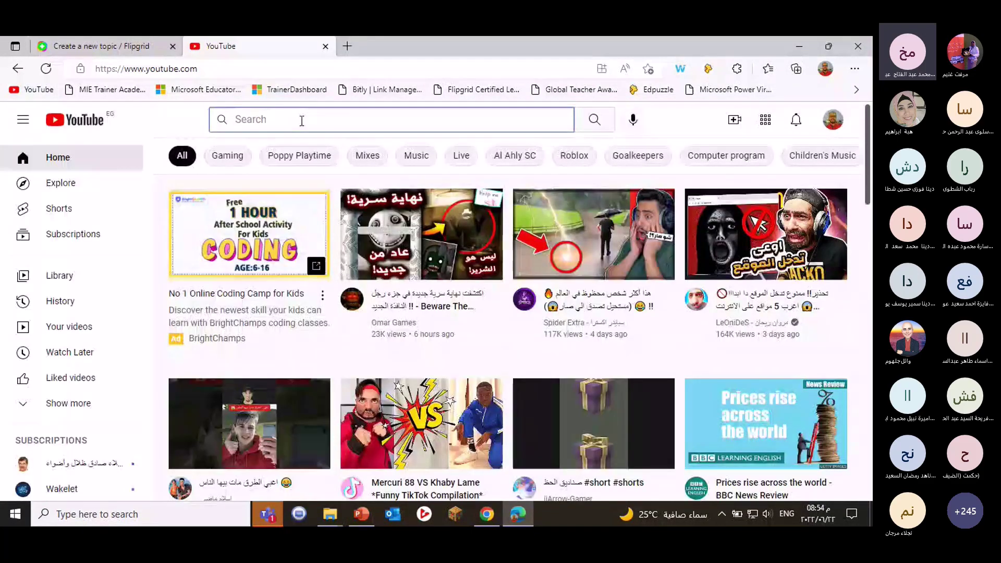
pyautogui.write('glob')
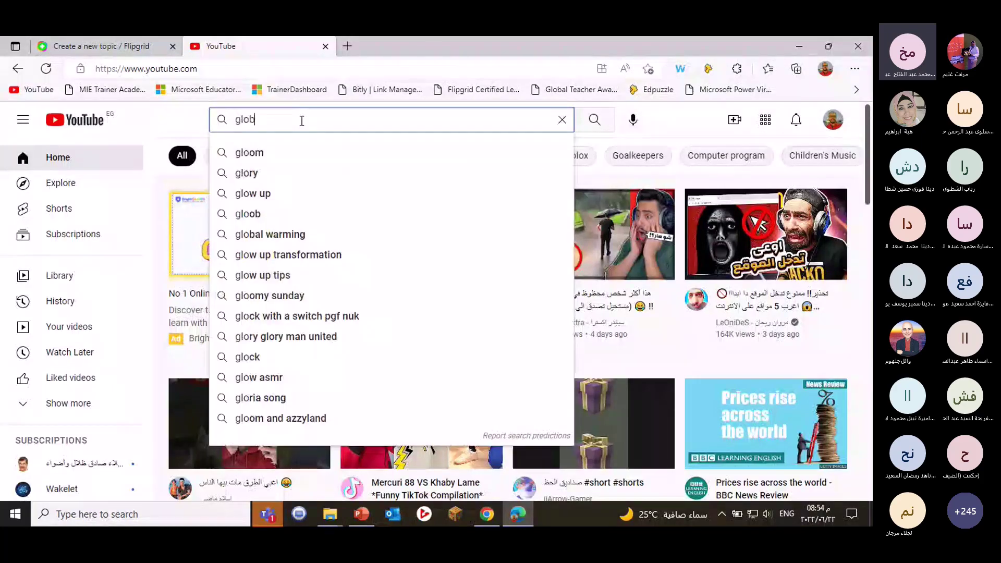
pyautogui.write('al')
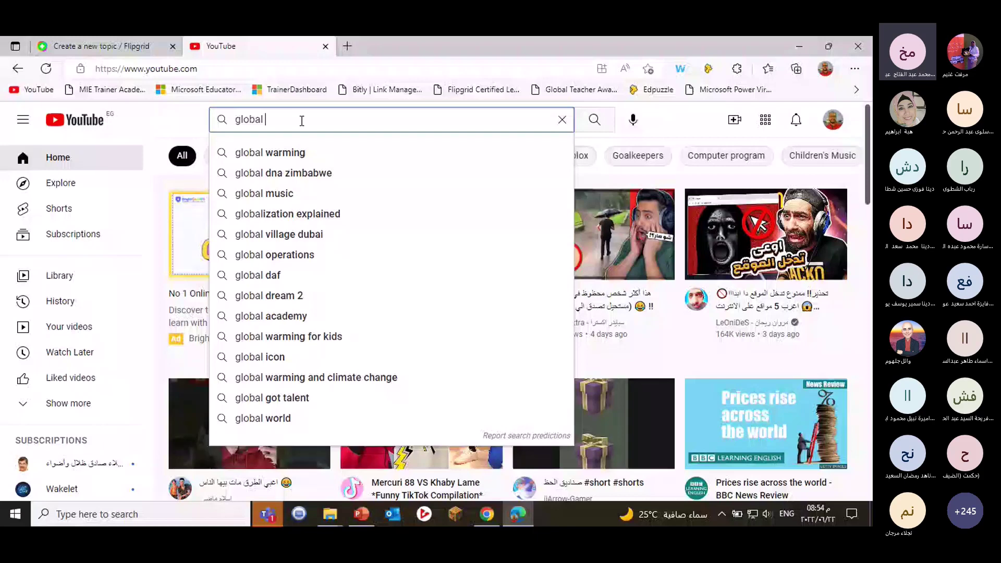
pyautogui.click(277, 345)
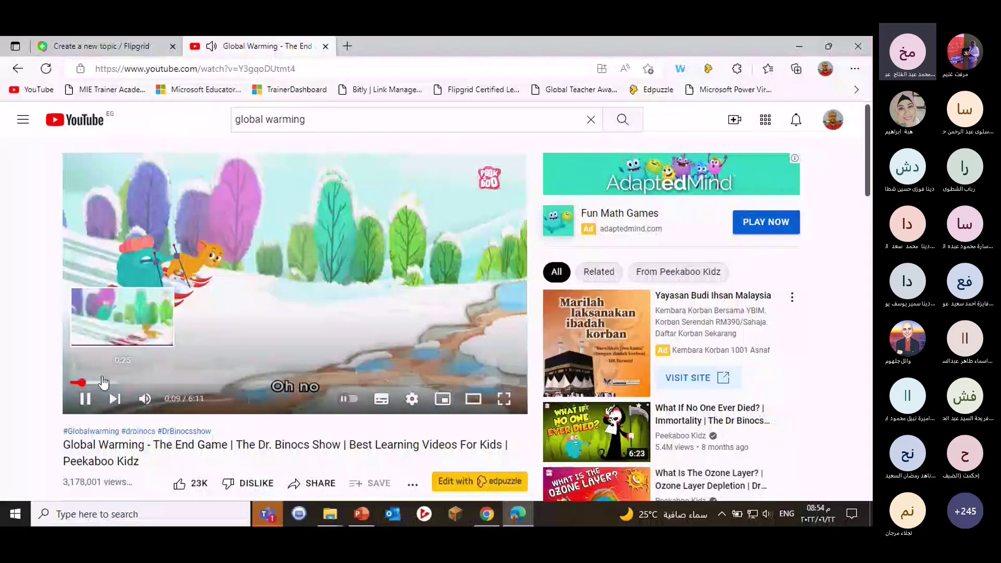
pyautogui.click(103, 383)
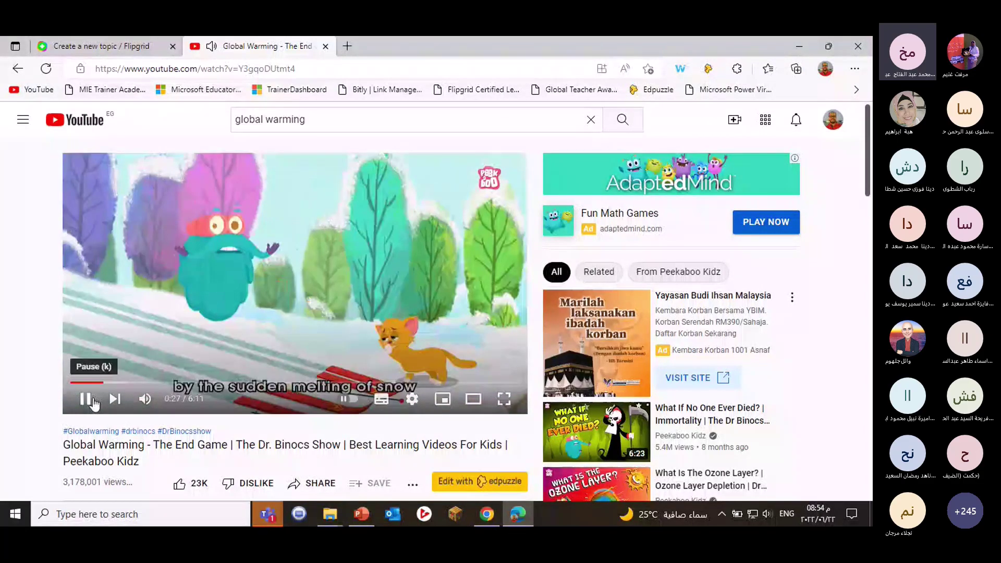
pyautogui.click(93, 400)
# Copy the video's youtu.be share link and close the YouTube tab.
pyautogui.scroll(-1, 438, 349)
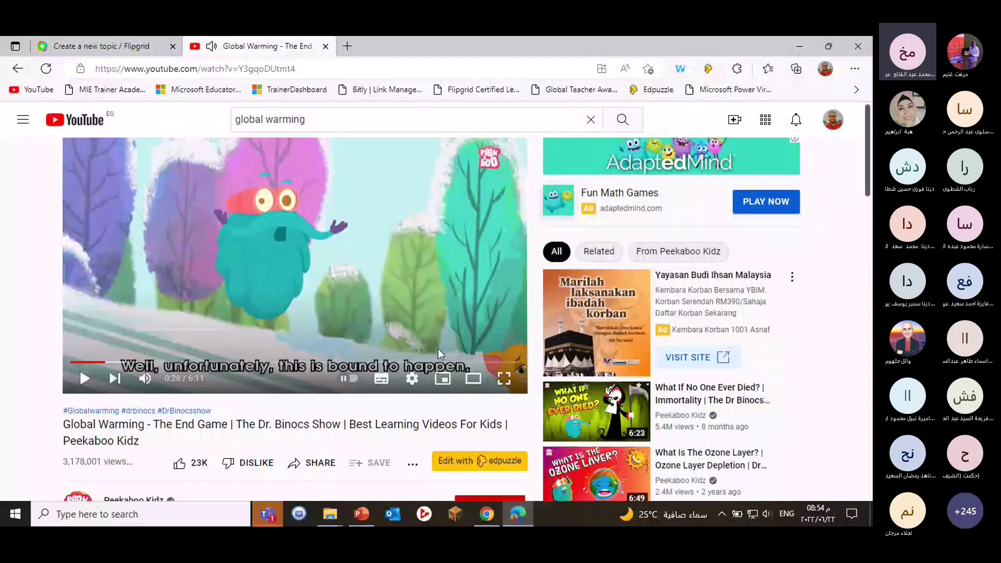
pyautogui.scroll(-3, 437, 348)
pyautogui.click(315, 304)
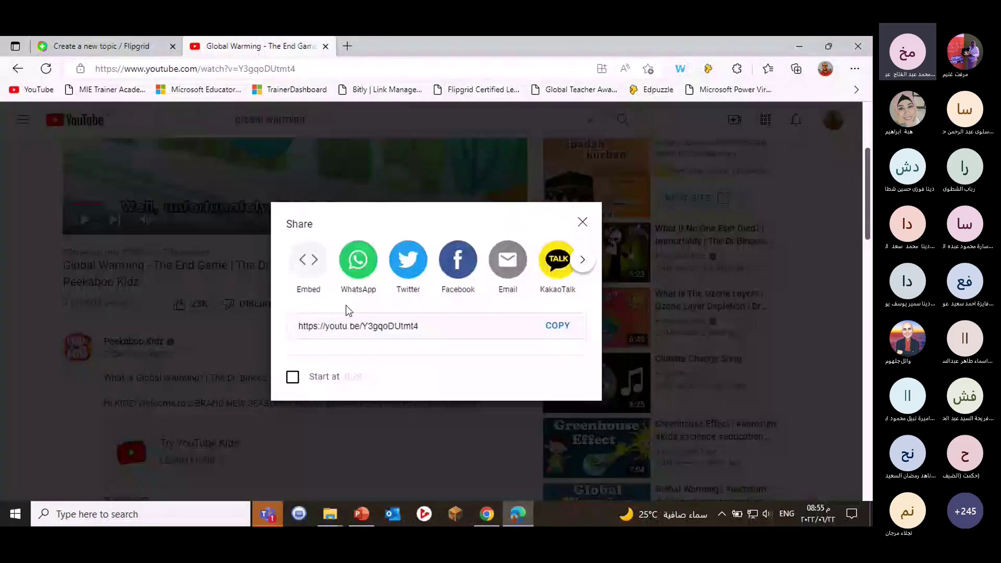
pyautogui.click(557, 326)
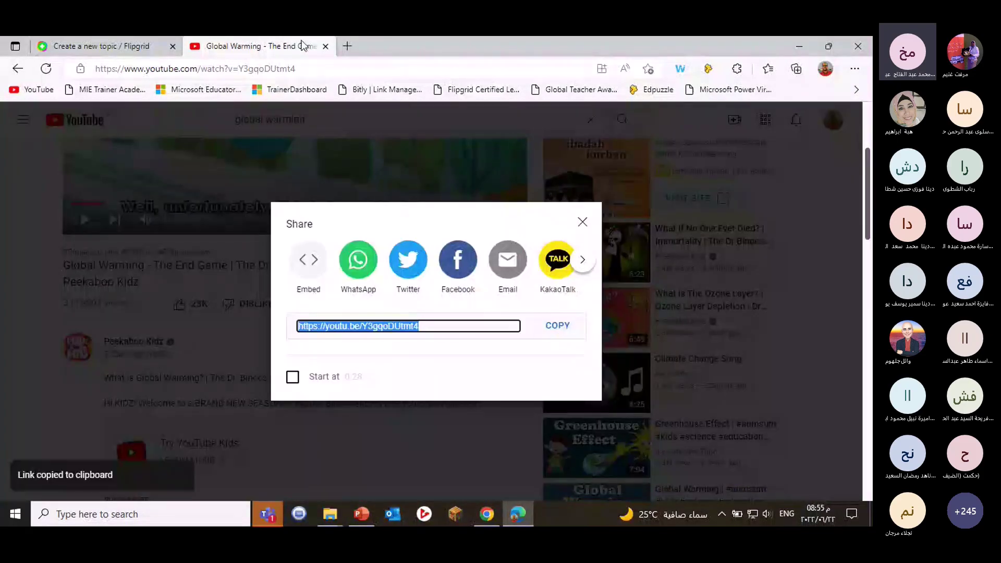
pyautogui.click(325, 46)
pyautogui.click(363, 215)
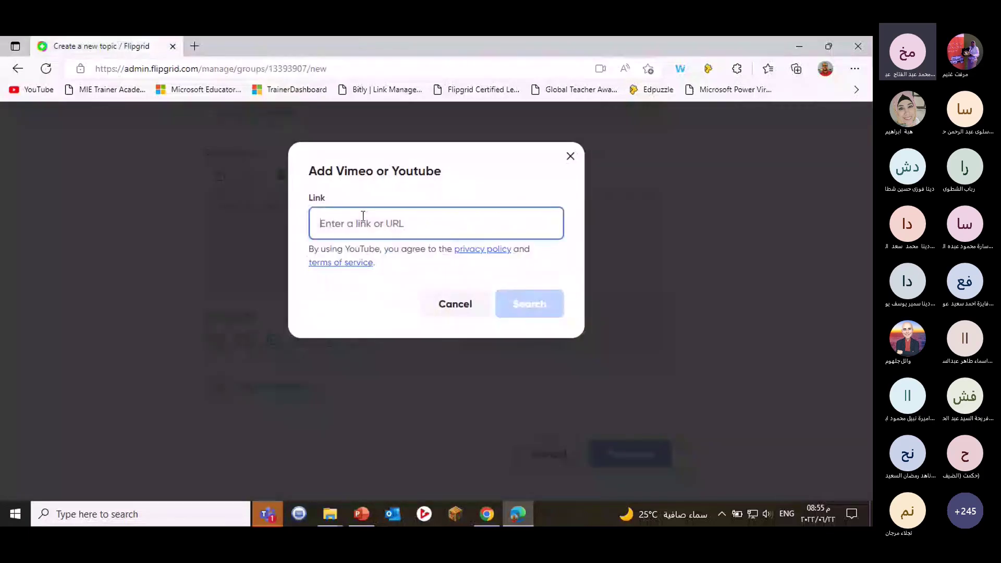
# Paste the video link, search it, and add the Global Warming video as topic media.
pyautogui.rightClick(363, 216)
pyautogui.click(411, 289)
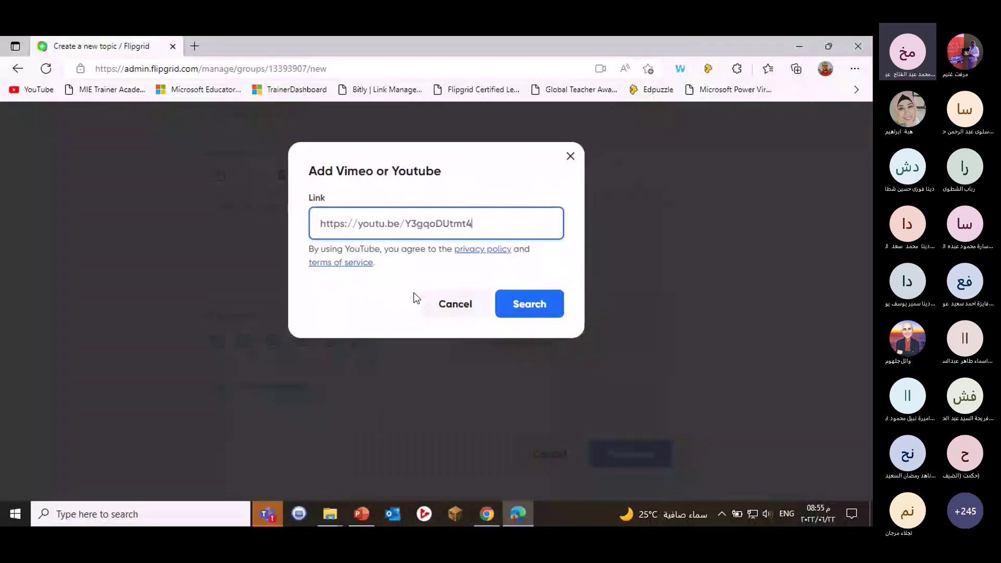
pyautogui.click(533, 308)
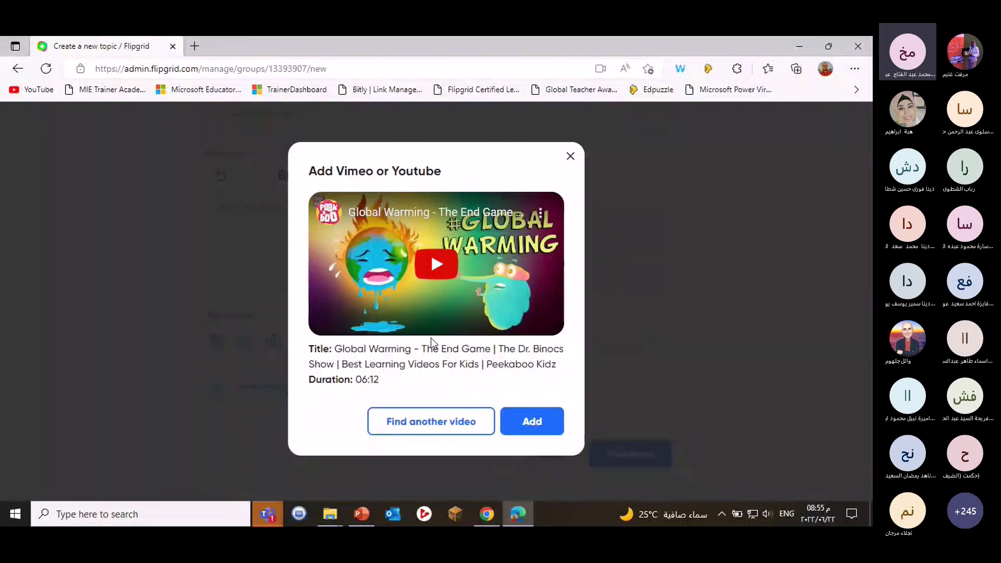
pyautogui.click(523, 423)
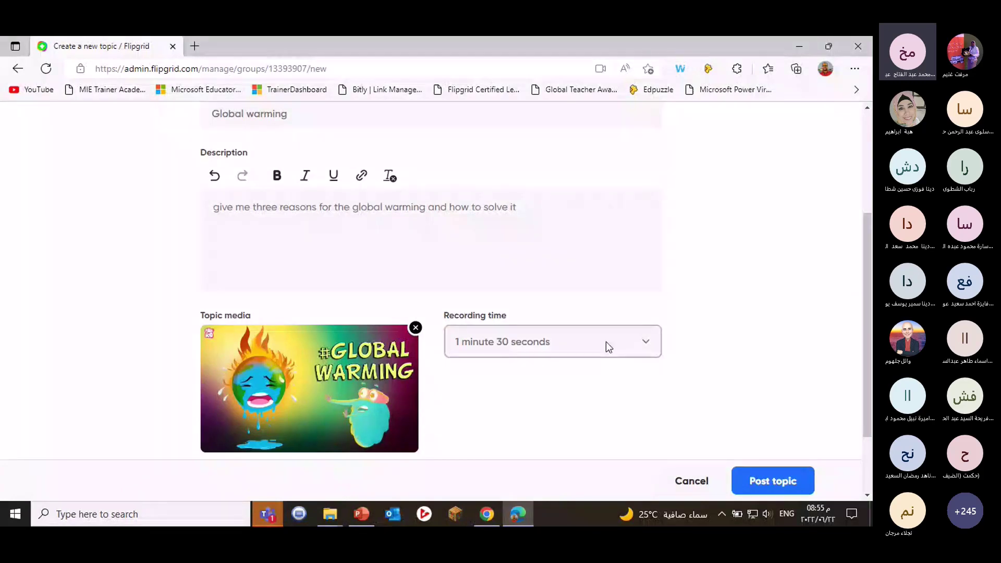
# Choose 3 minutes in the topic's Recording time dropdown.
pyautogui.click(646, 345)
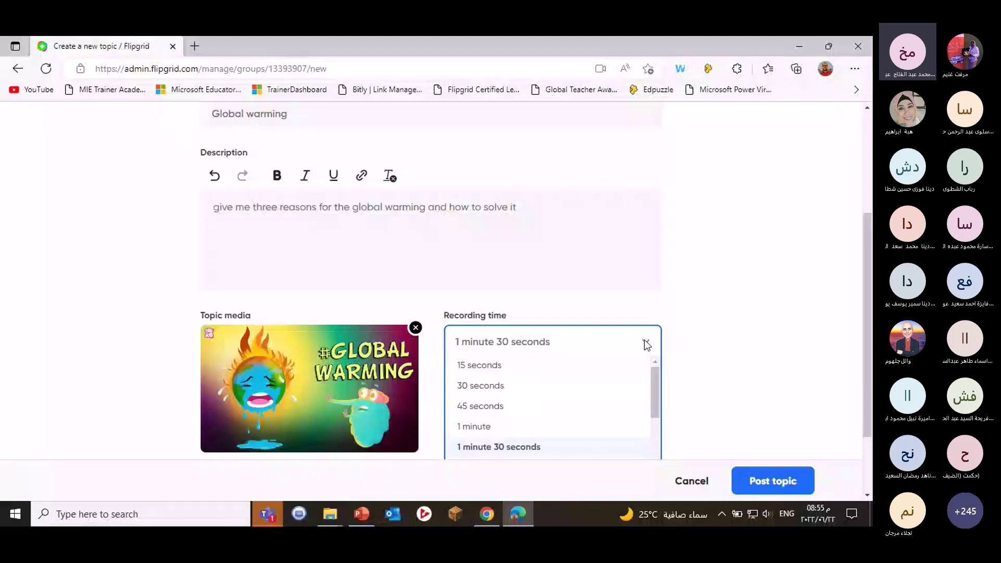
pyautogui.scroll(-2, 637, 358)
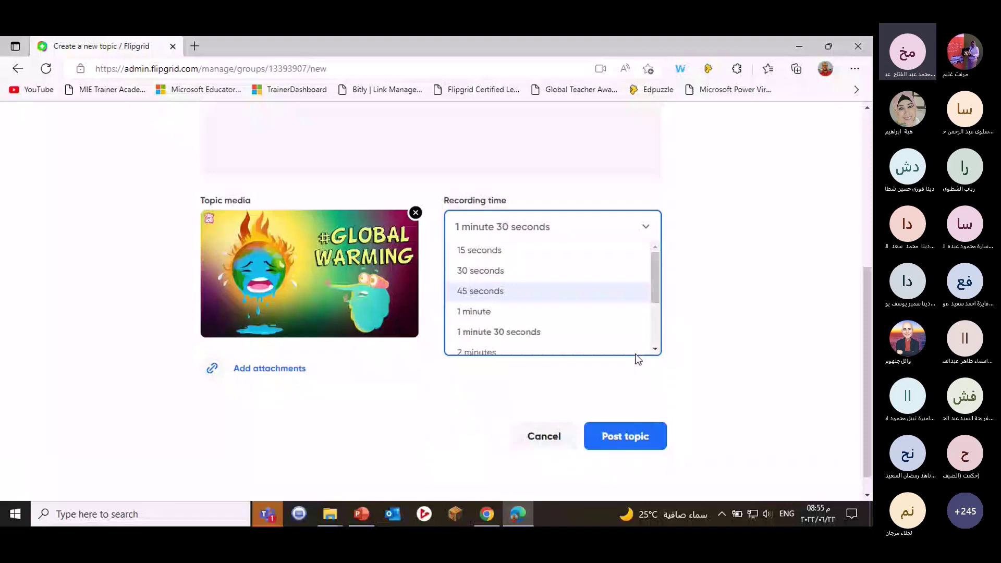
pyautogui.scroll(-1, 636, 358)
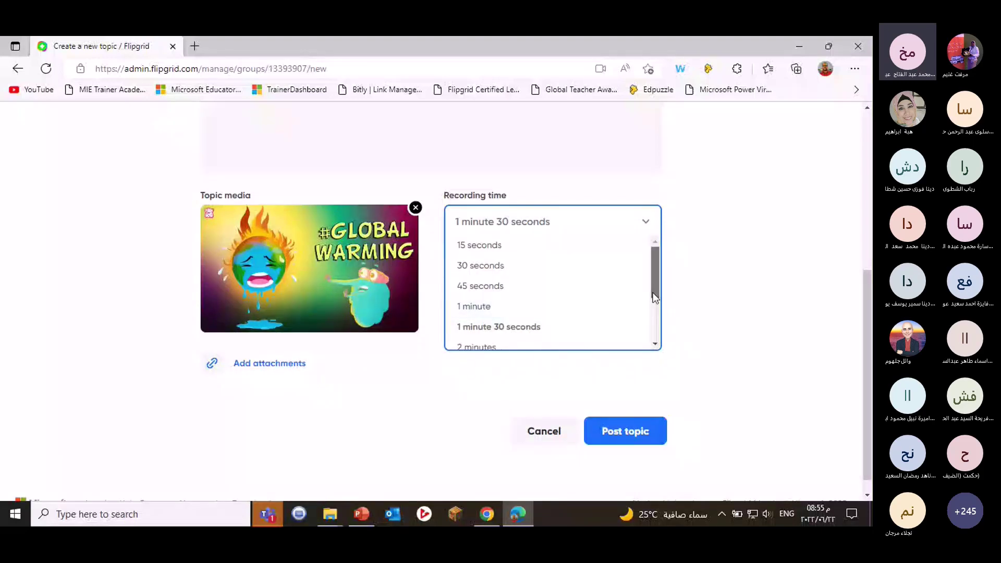
pyautogui.moveTo(655, 297); pyautogui.dragTo(655, 325)
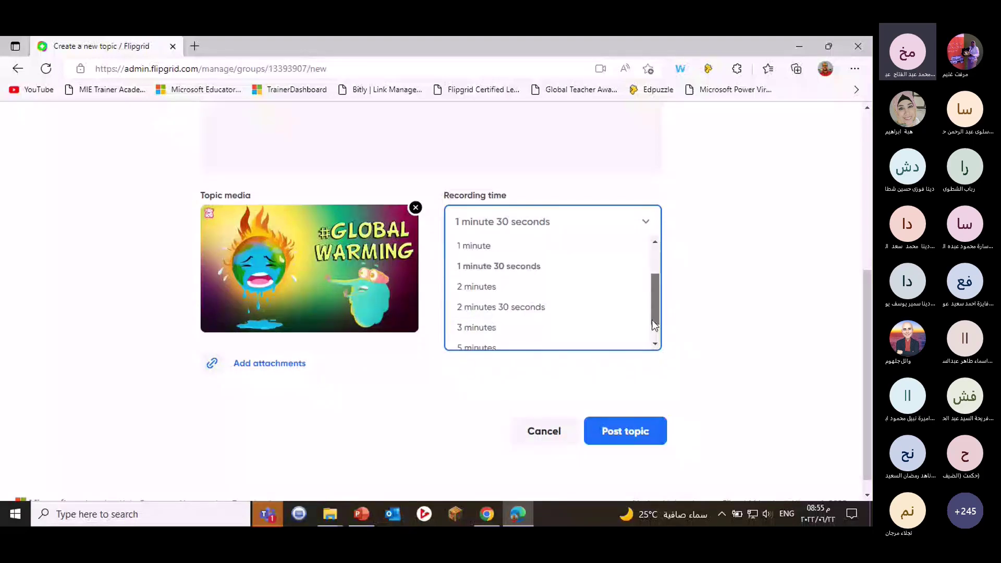
pyautogui.click(500, 328)
pyautogui.click(643, 223)
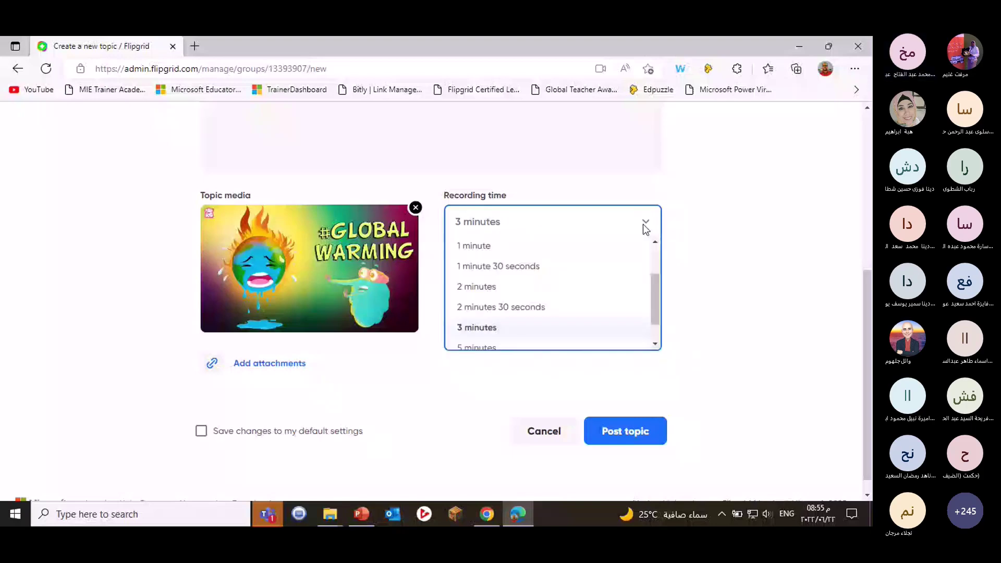
pyautogui.scroll(-2, 497, 305)
pyautogui.scroll(1, 503, 305)
pyautogui.click(495, 302)
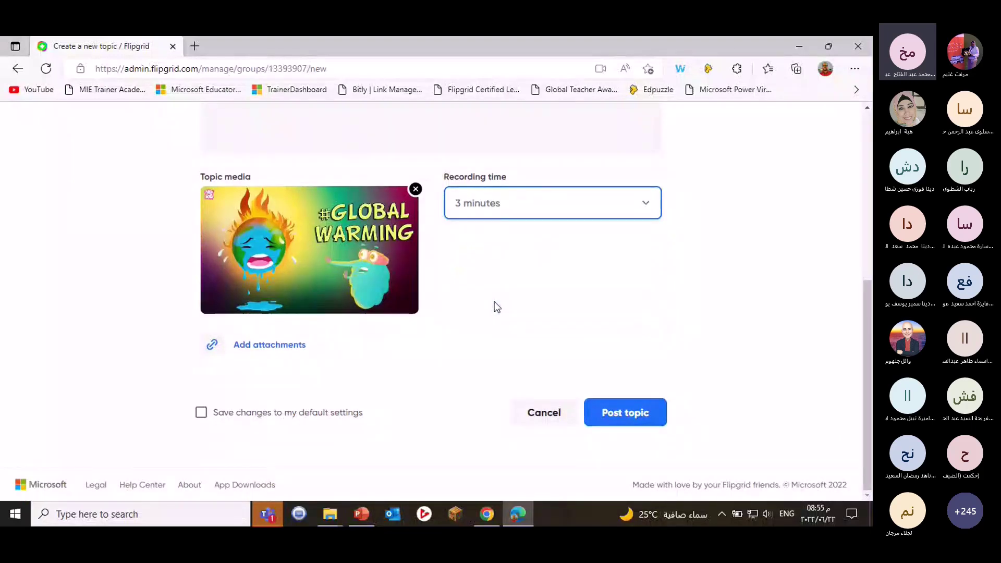
pyautogui.scroll(5, 494, 302)
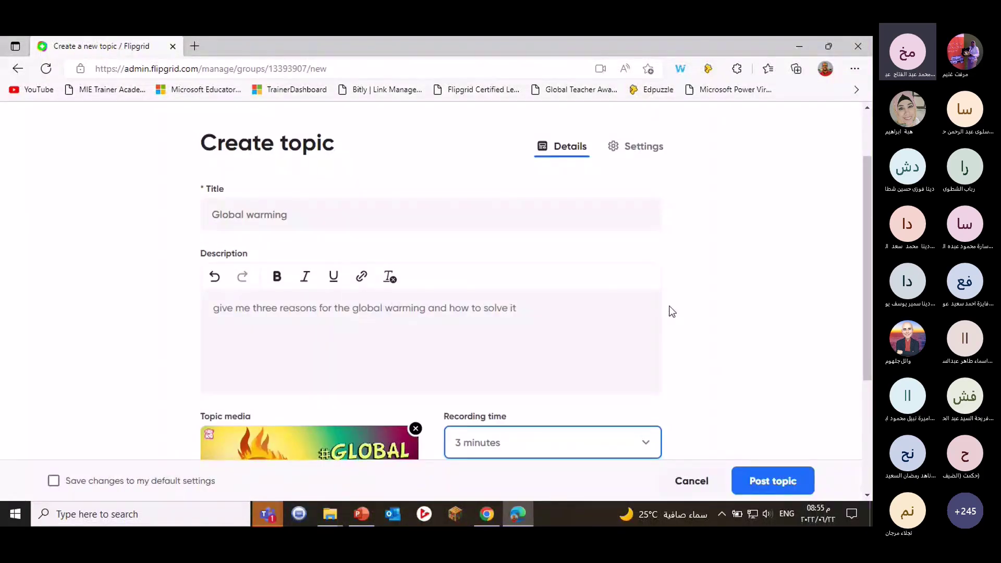
# Open the topic Settings and keep the topic status Active.
pyautogui.click(640, 150)
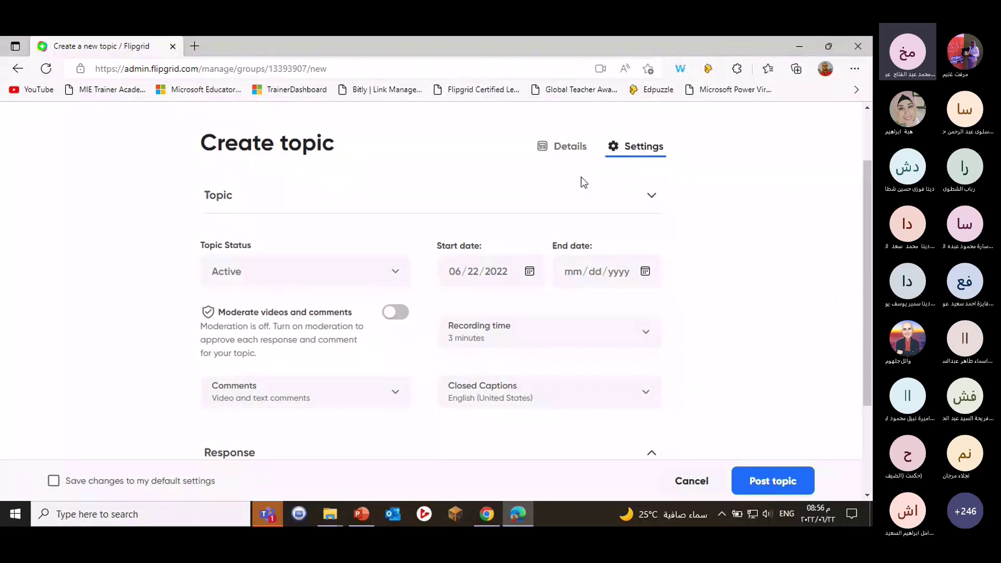
pyautogui.click(444, 200)
pyautogui.click(444, 200)
pyautogui.click(443, 200)
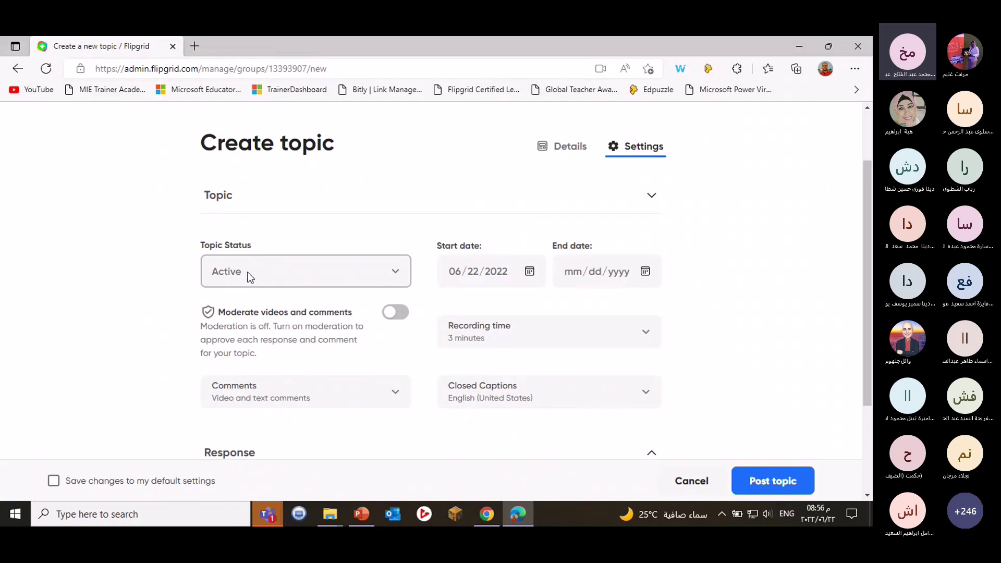
pyautogui.click(317, 276)
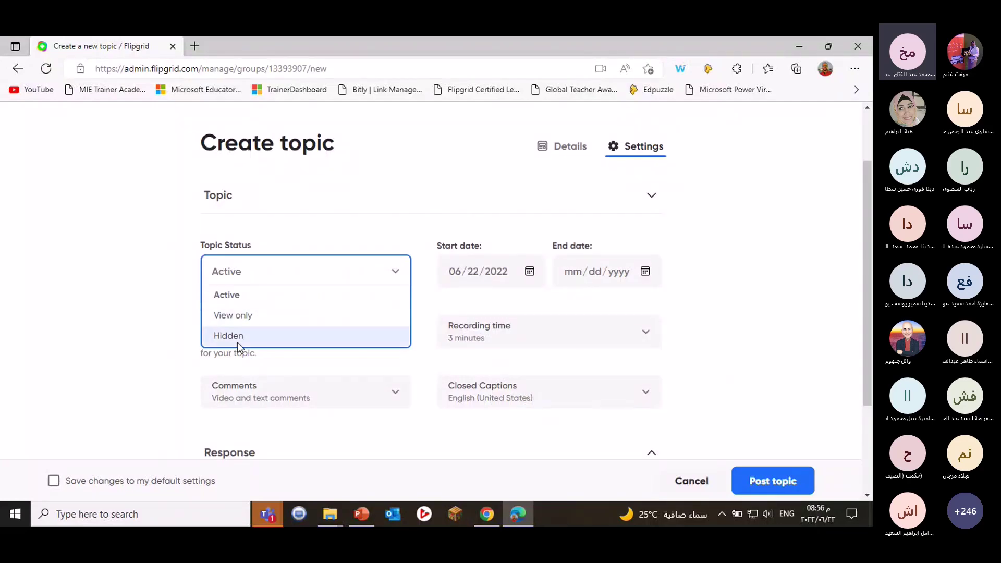
pyautogui.click(234, 300)
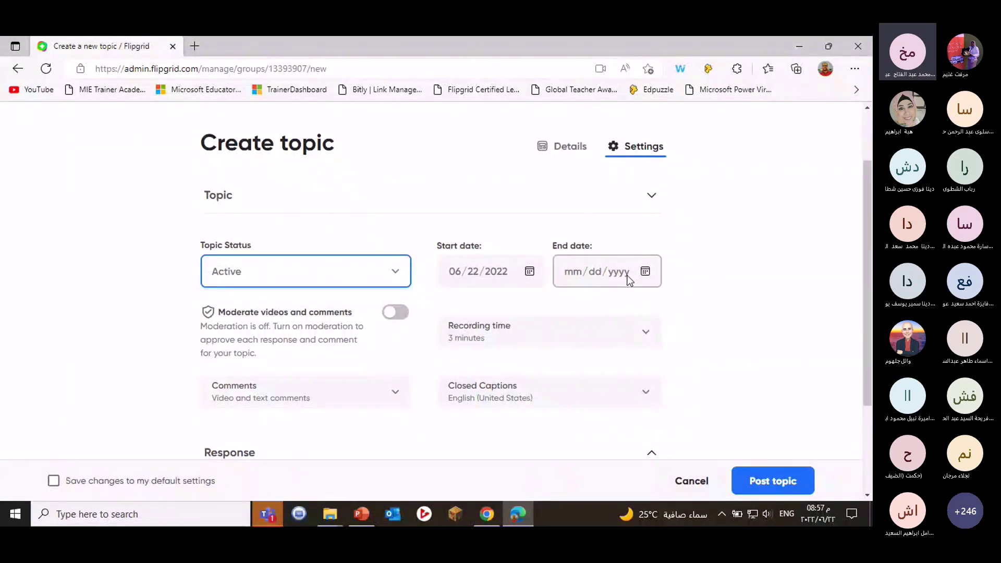
# Set end date June 30, 2022, turn on moderation, and allow text comments only.
pyautogui.click(645, 272)
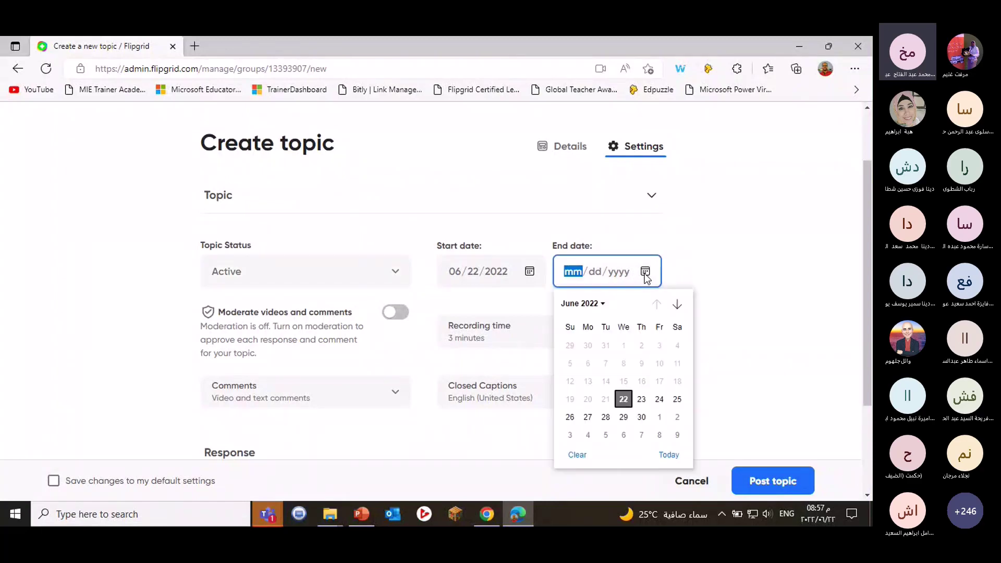
pyautogui.click(641, 417)
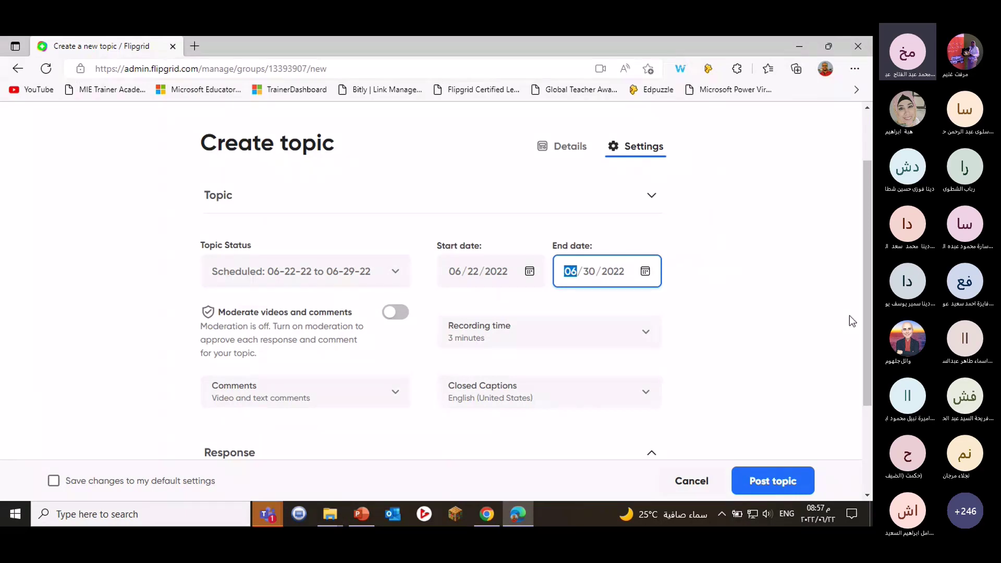
pyautogui.scroll(-1, 789, 293)
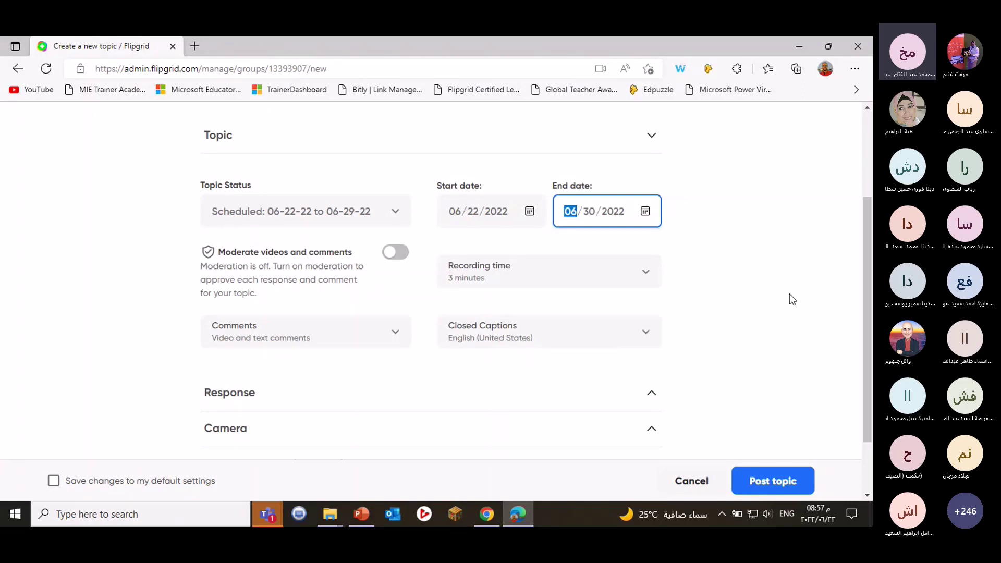
pyautogui.click(403, 262)
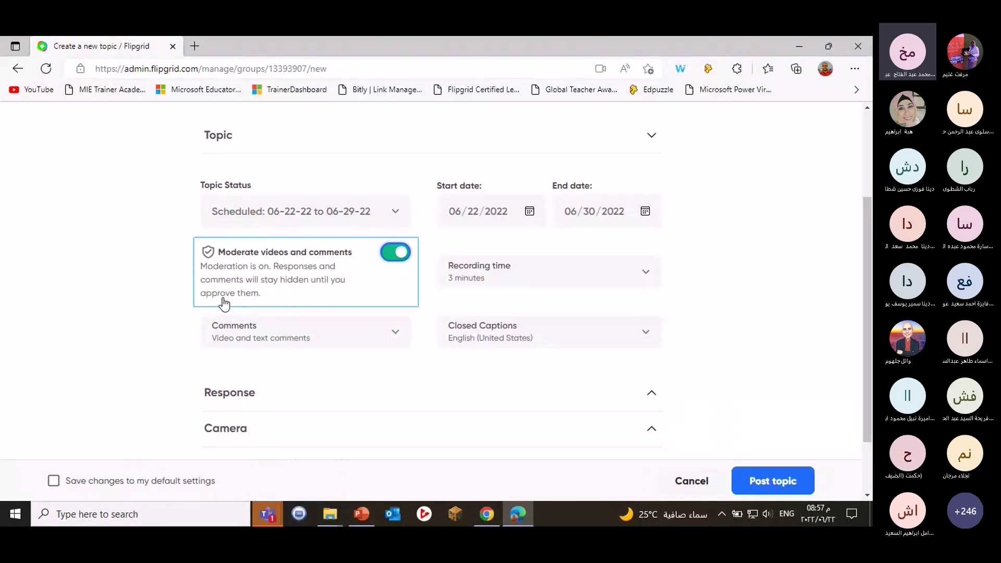
pyautogui.click(388, 336)
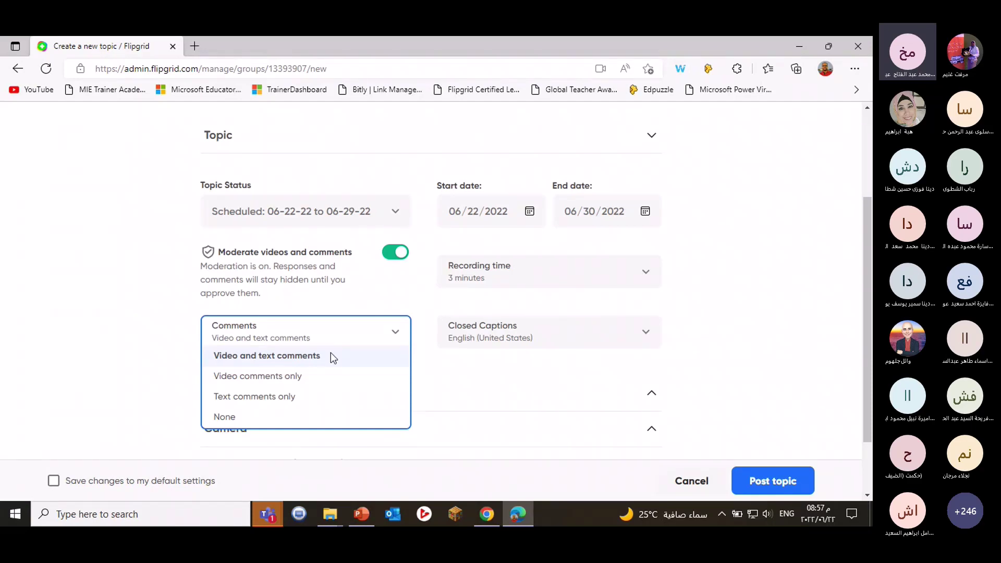
pyautogui.click(260, 399)
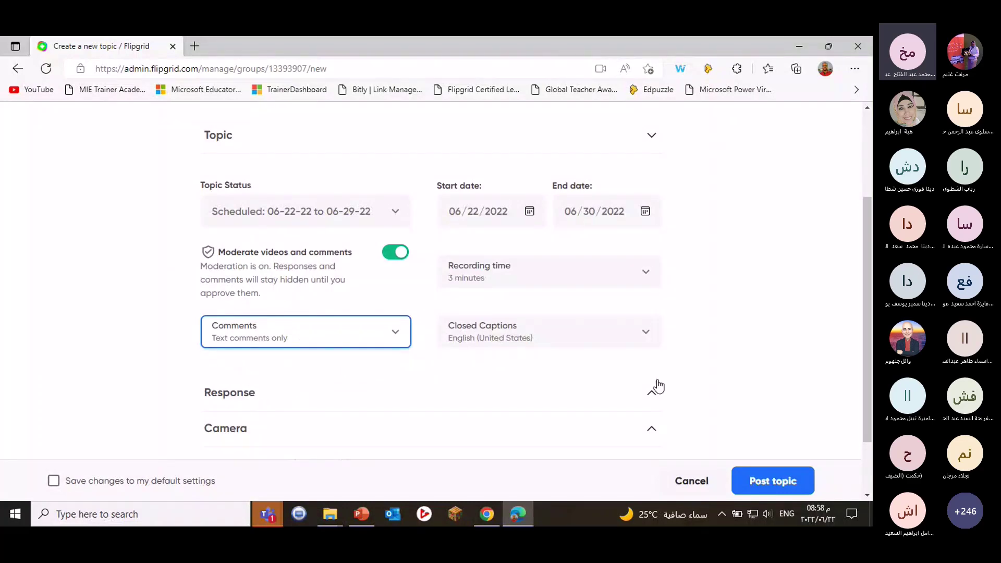
# Stop allowing attachment links in topic responses.
pyautogui.scroll(-3, 682, 384)
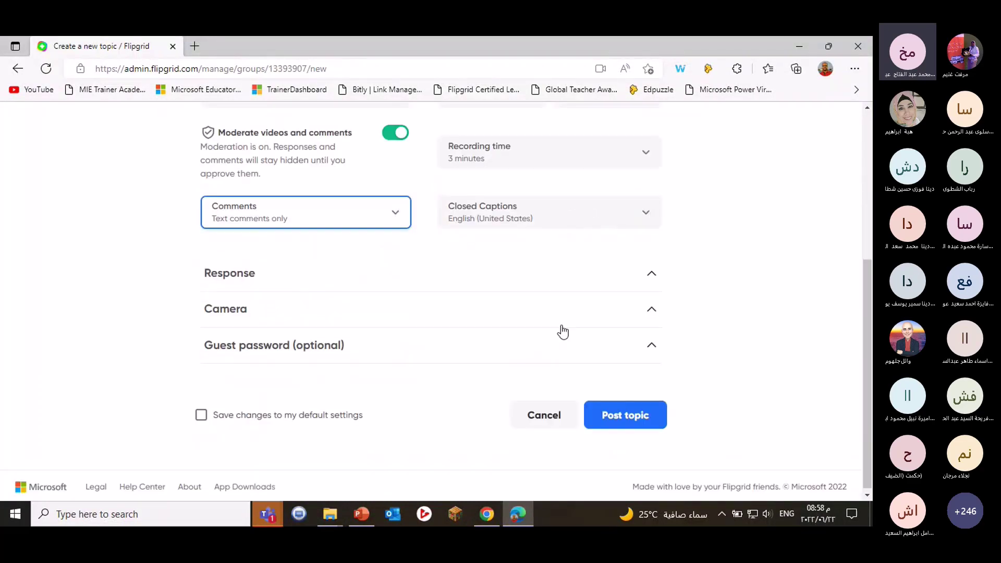
pyautogui.click(651, 274)
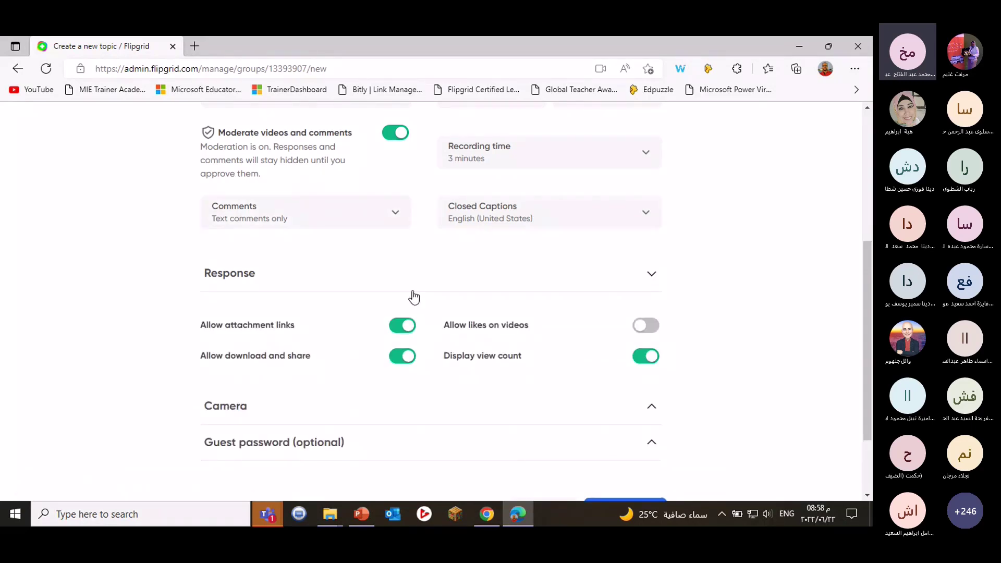
pyautogui.click(402, 326)
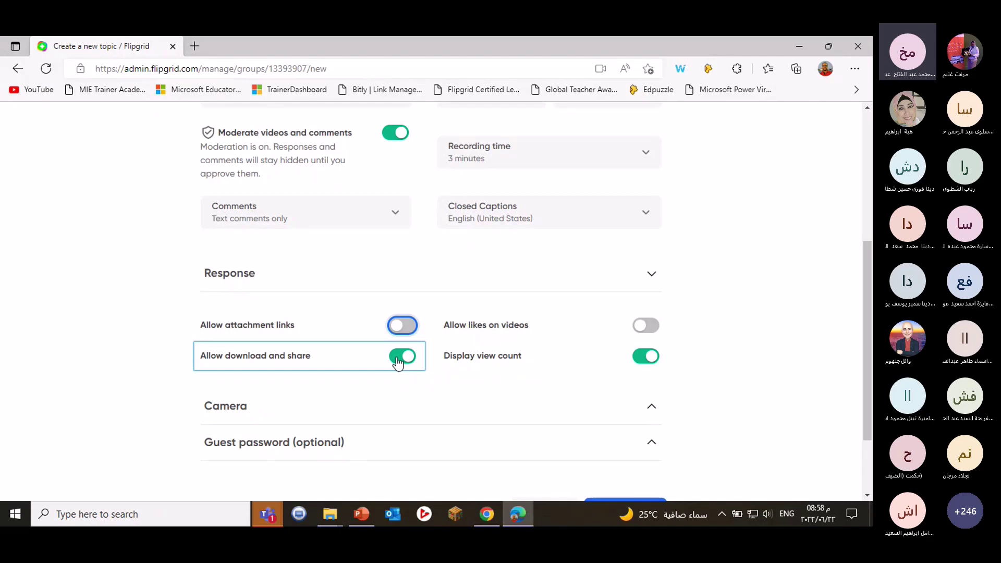
# Turn off the Essentials, Sticky Notes and Expressions camera features.
pyautogui.scroll(-1, 596, 357)
pyautogui.click(596, 358)
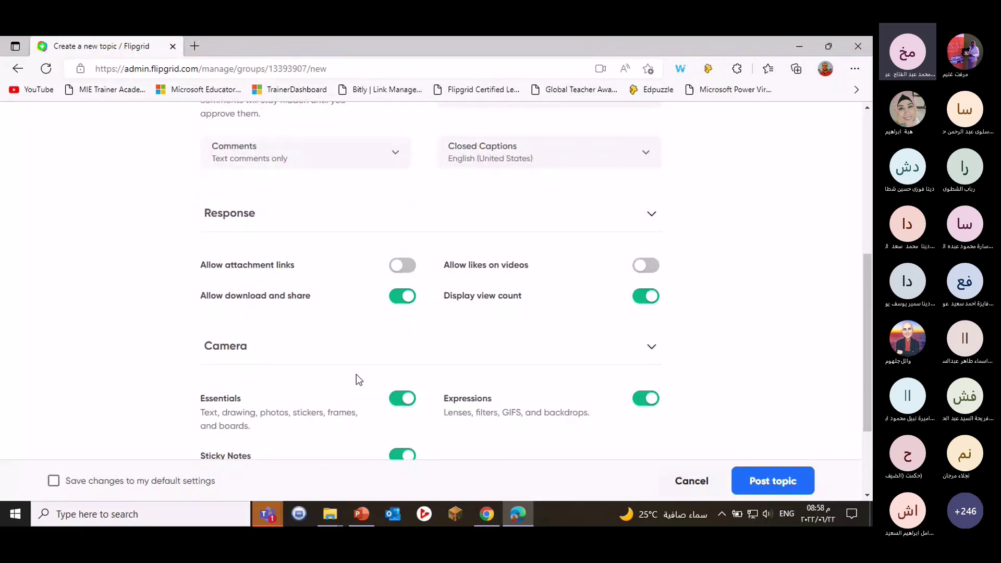
pyautogui.scroll(-2, 355, 375)
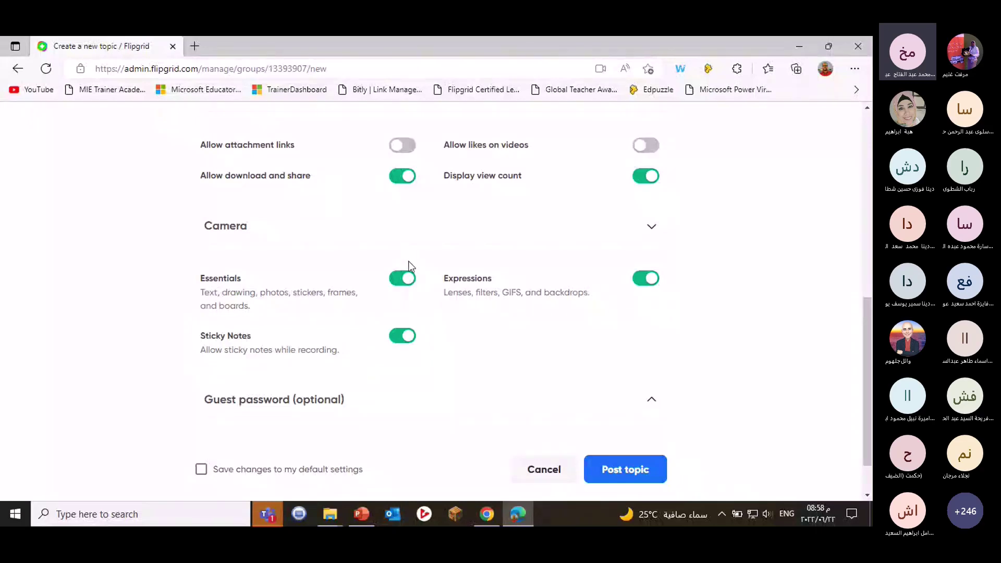
pyautogui.click(404, 279)
pyautogui.click(400, 337)
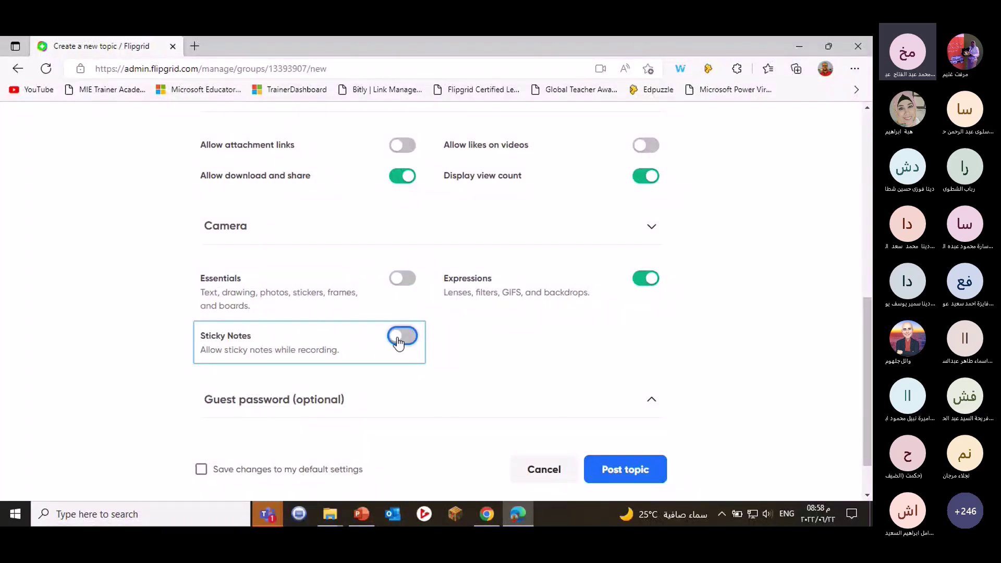
pyautogui.click(639, 284)
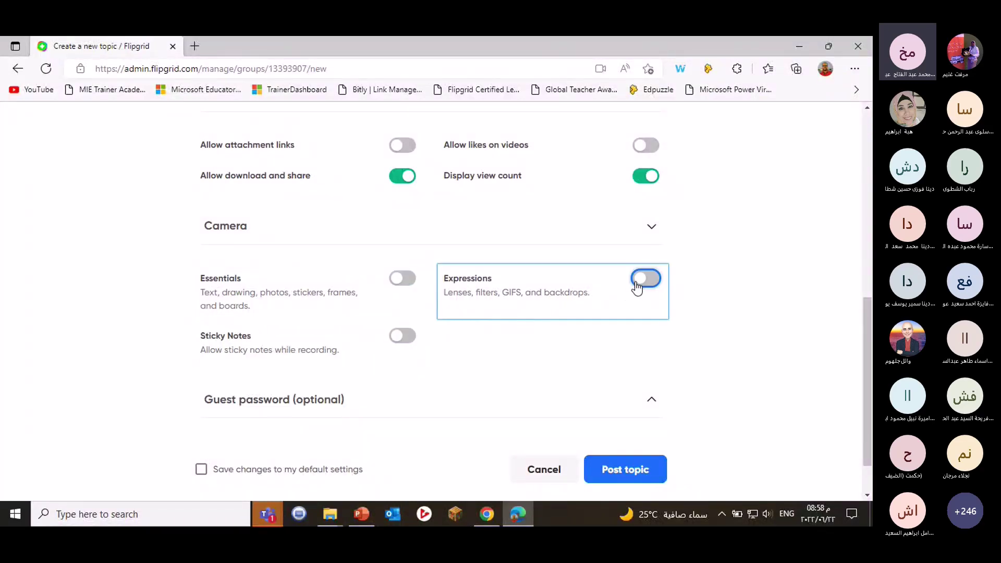
# Switch the guest password on and back off, leaving no password set.
pyautogui.scroll(-1, 401, 348)
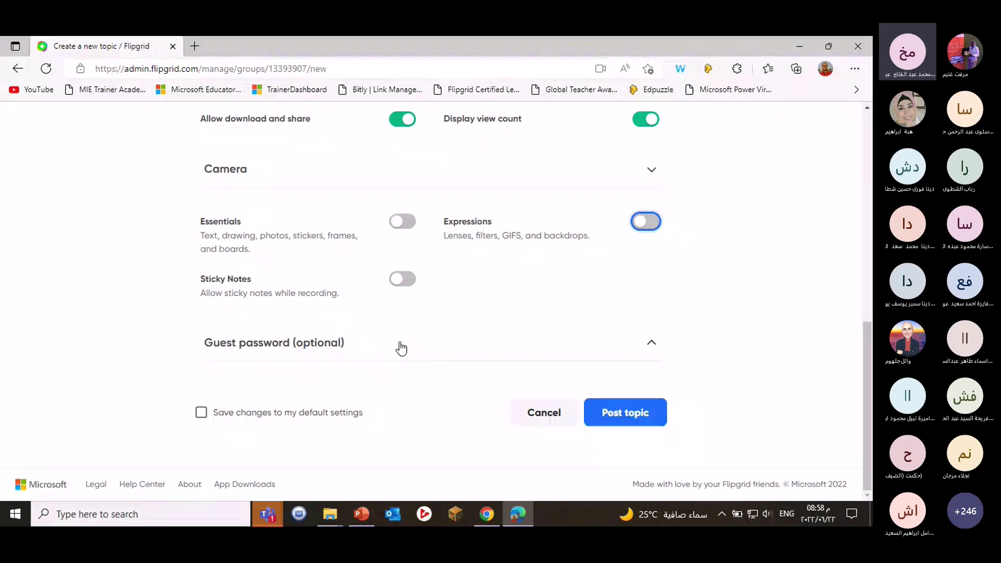
pyautogui.click(401, 348)
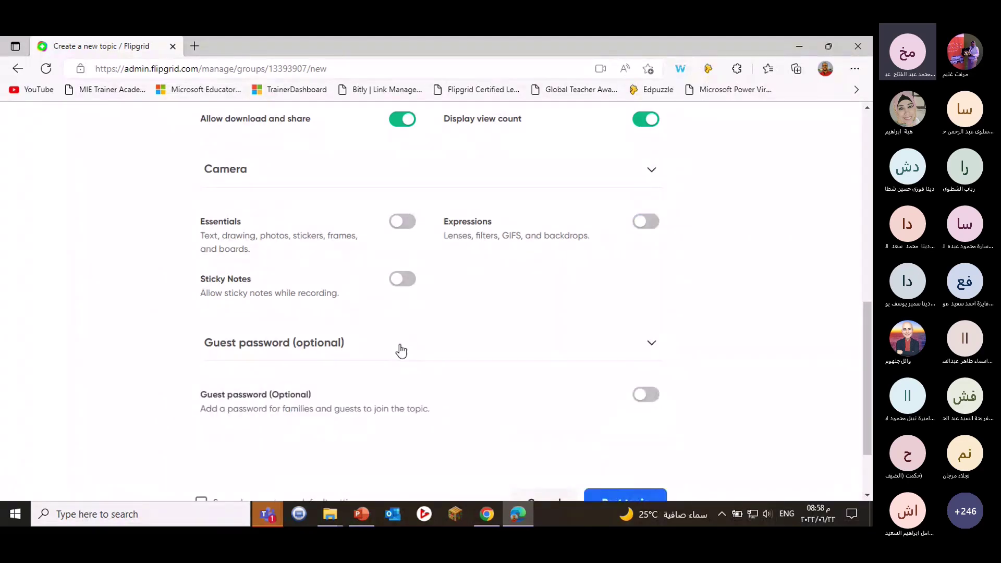
pyautogui.scroll(-2, 333, 404)
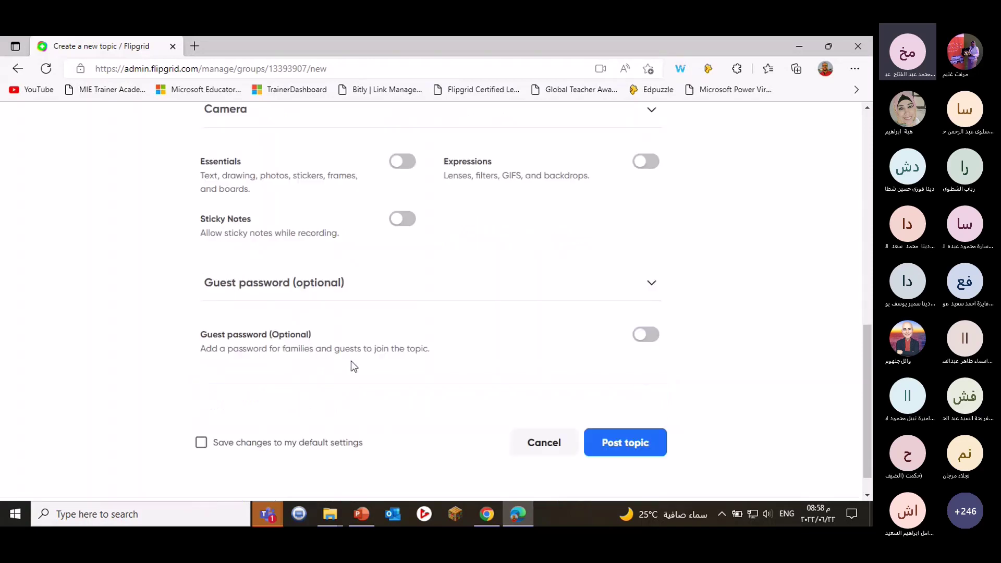
pyautogui.click(656, 345)
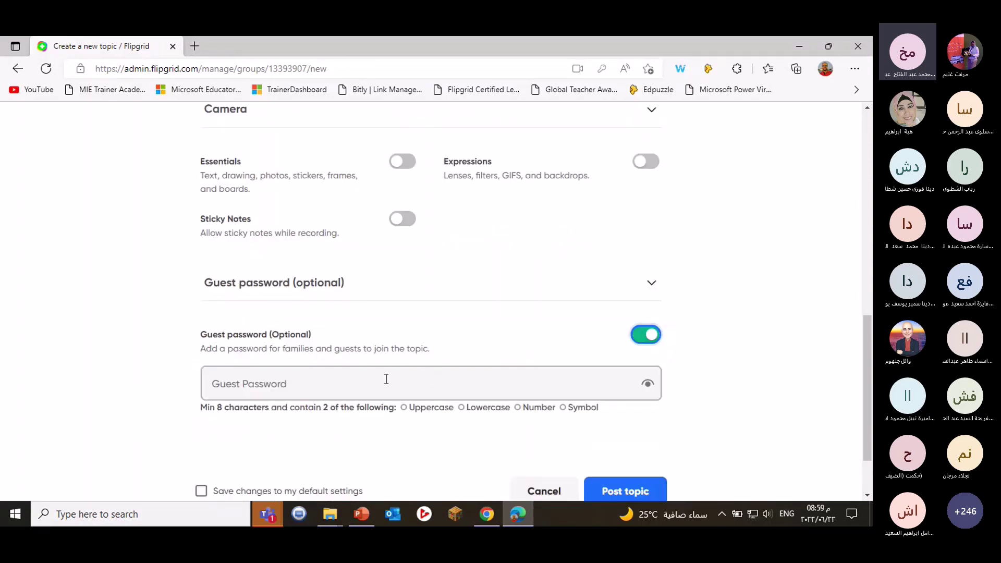
pyautogui.click(647, 335)
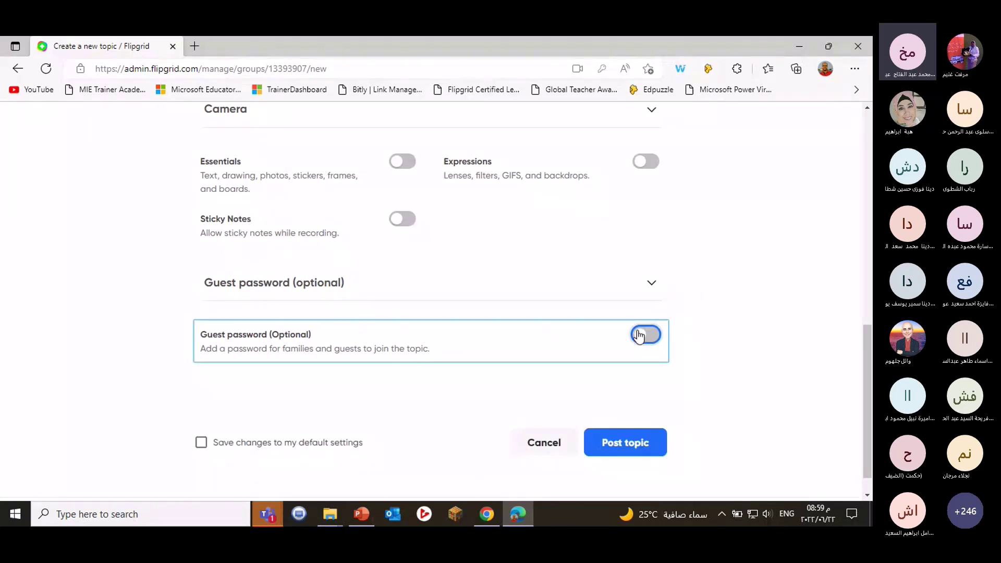
pyautogui.scroll(-1, 670, 364)
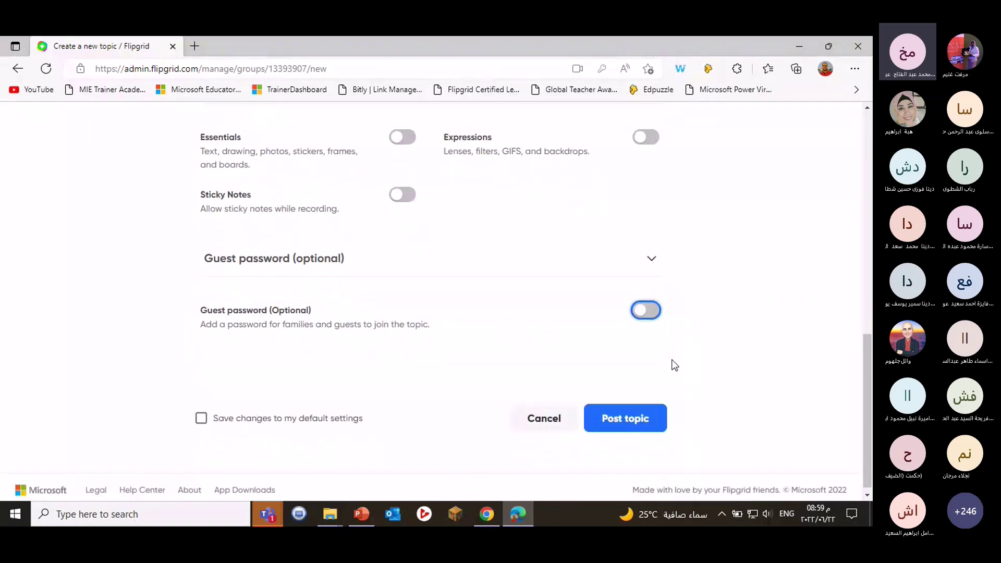
pyautogui.click(622, 417)
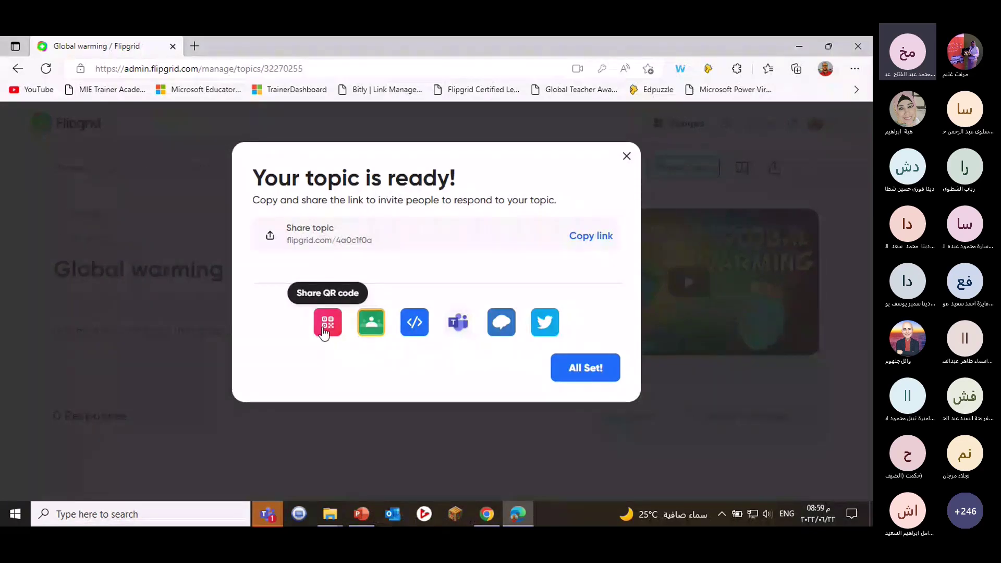
pyautogui.click(324, 331)
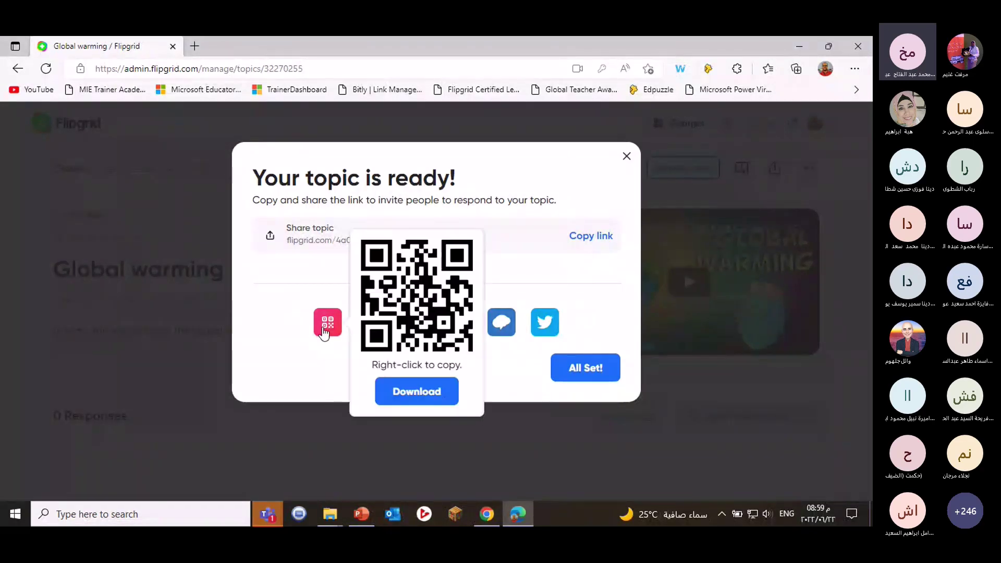
pyautogui.click(333, 367)
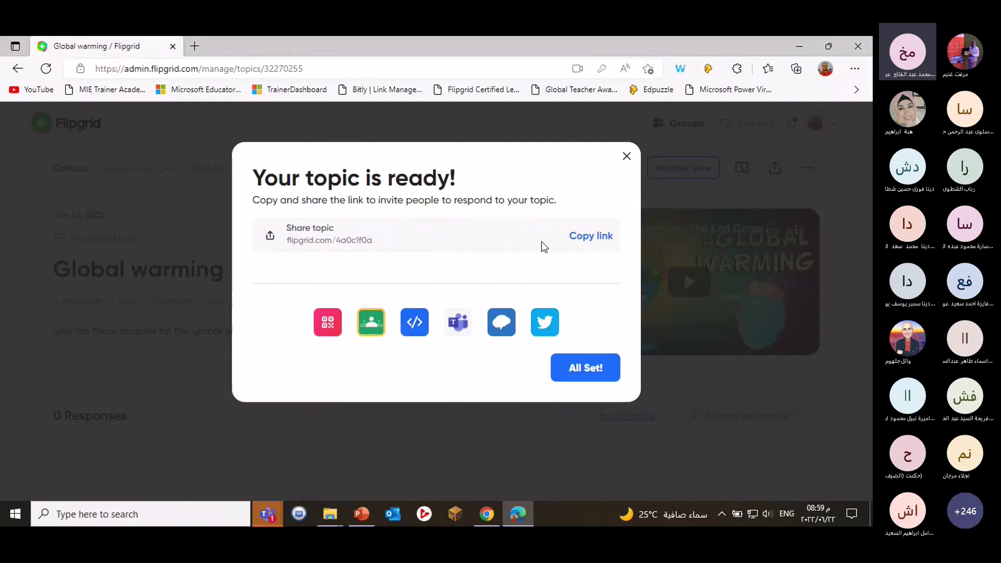
pyautogui.click(599, 241)
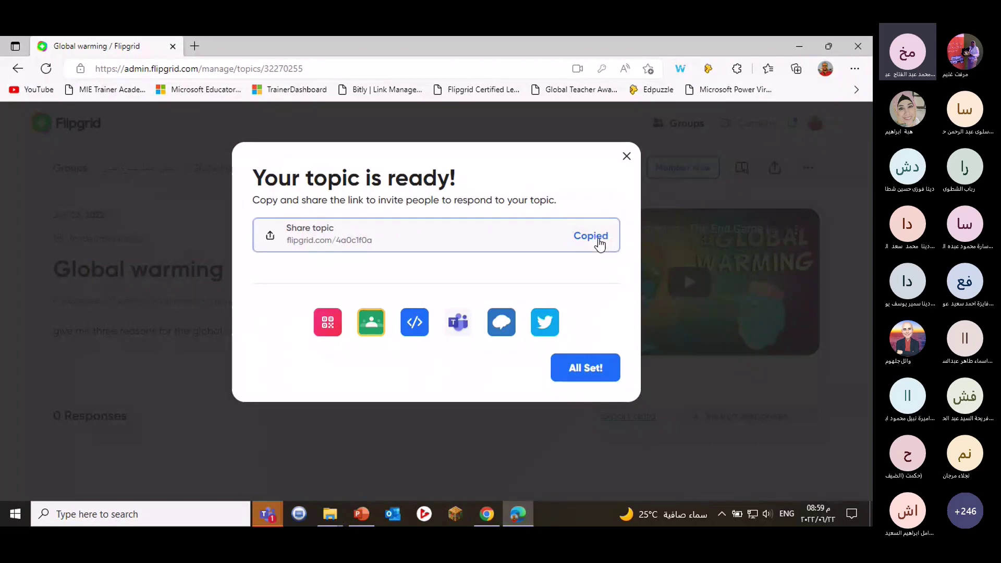
pyautogui.click(275, 508)
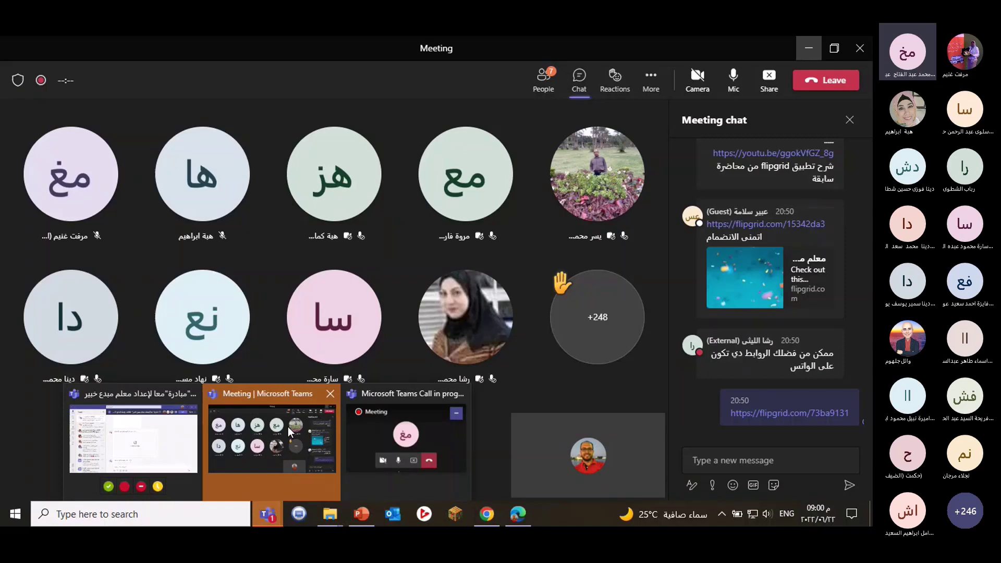
pyautogui.click(288, 426)
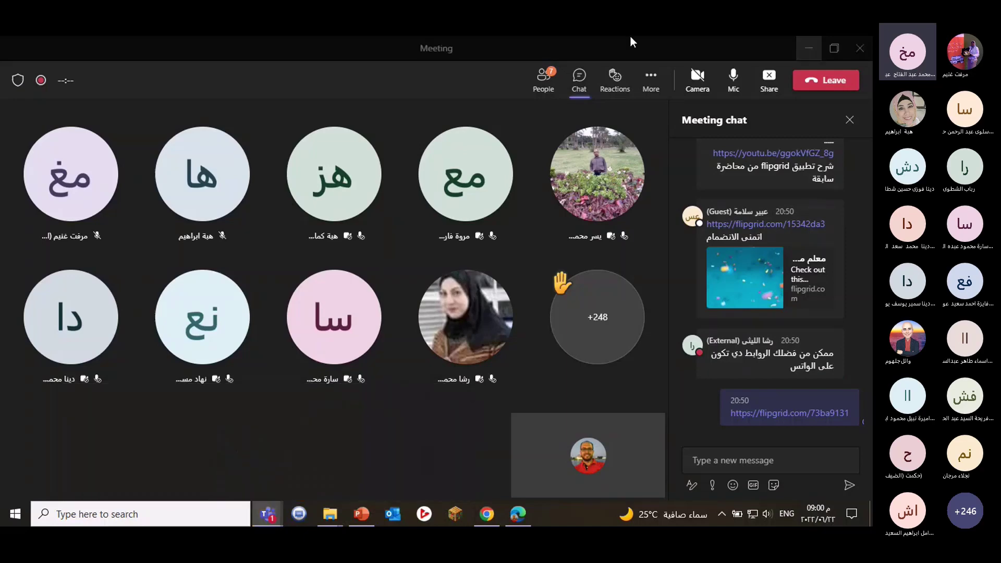
pyautogui.rightClick(761, 468)
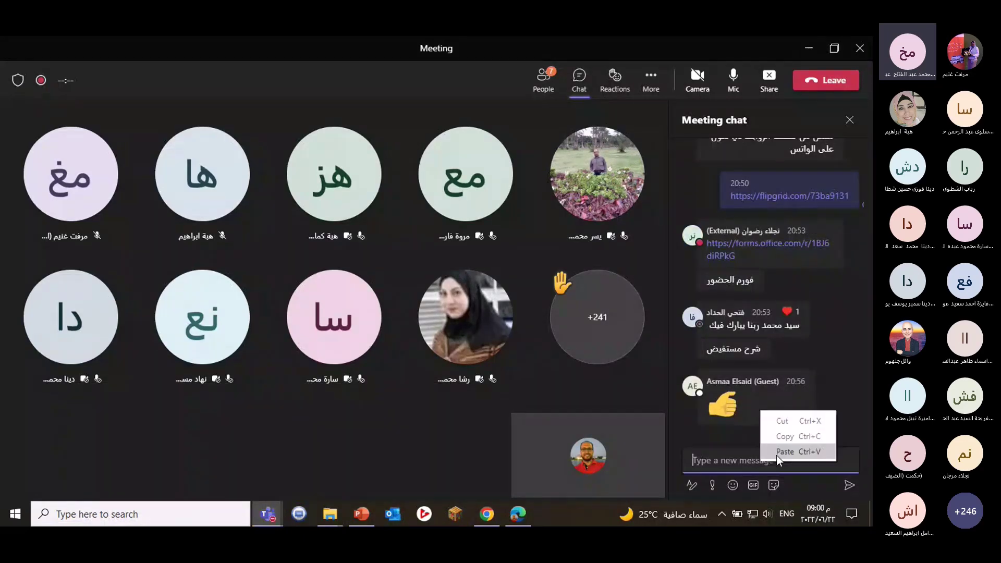
pyautogui.click(779, 448)
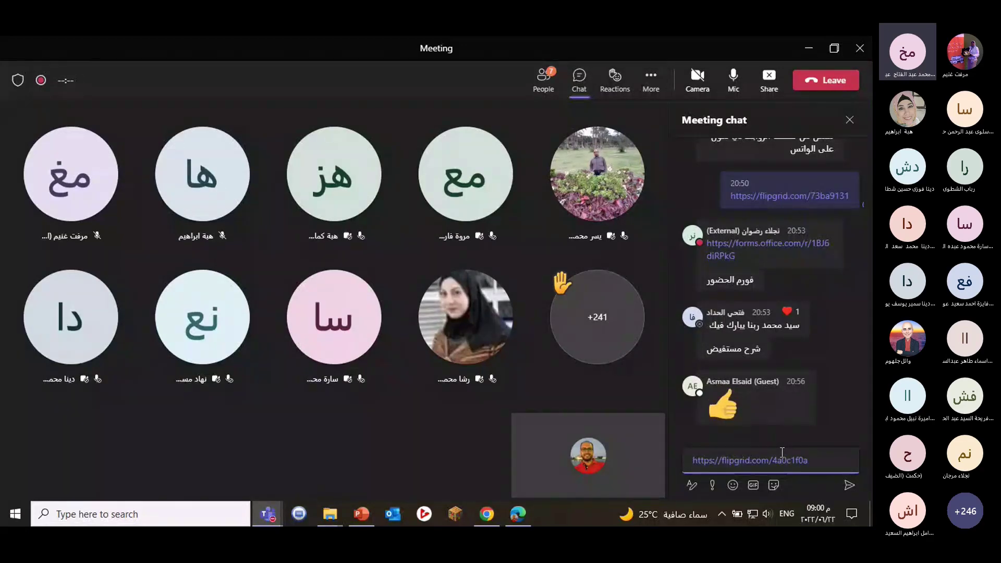
pyautogui.press('Return')
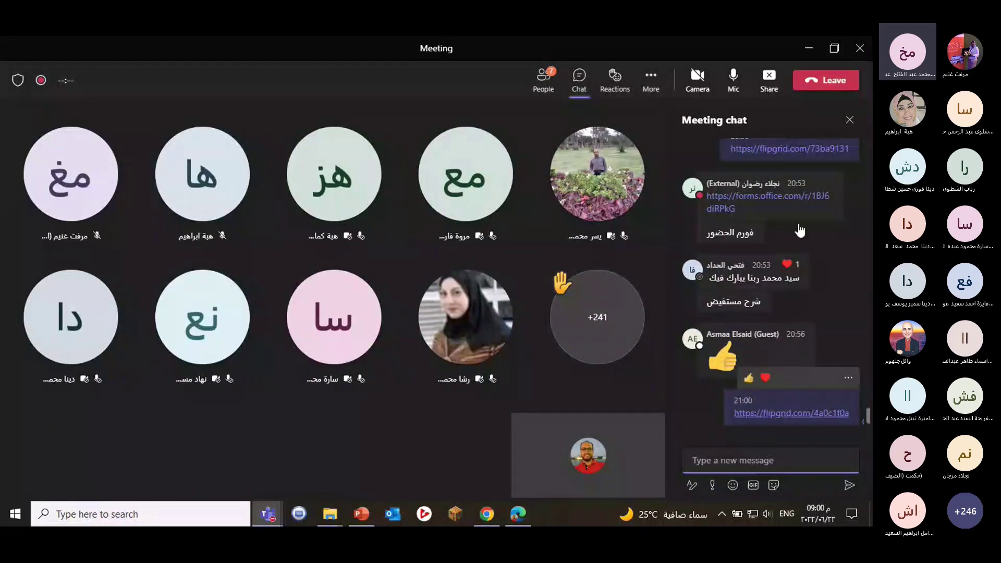
pyautogui.click(809, 48)
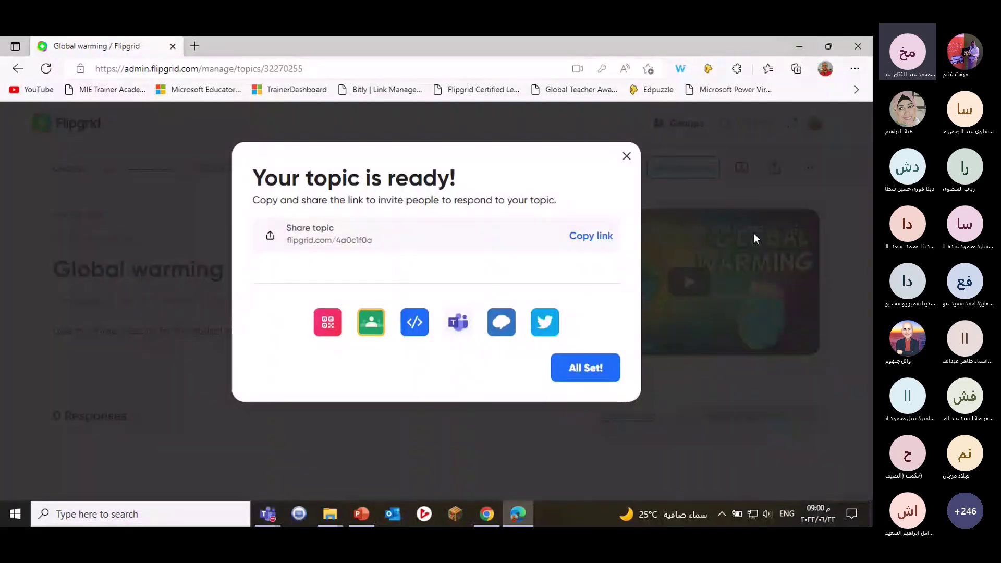
# Dismiss the 'Your topic is ready!' dialog and open the Flipgrid camera.
pyautogui.click(627, 156)
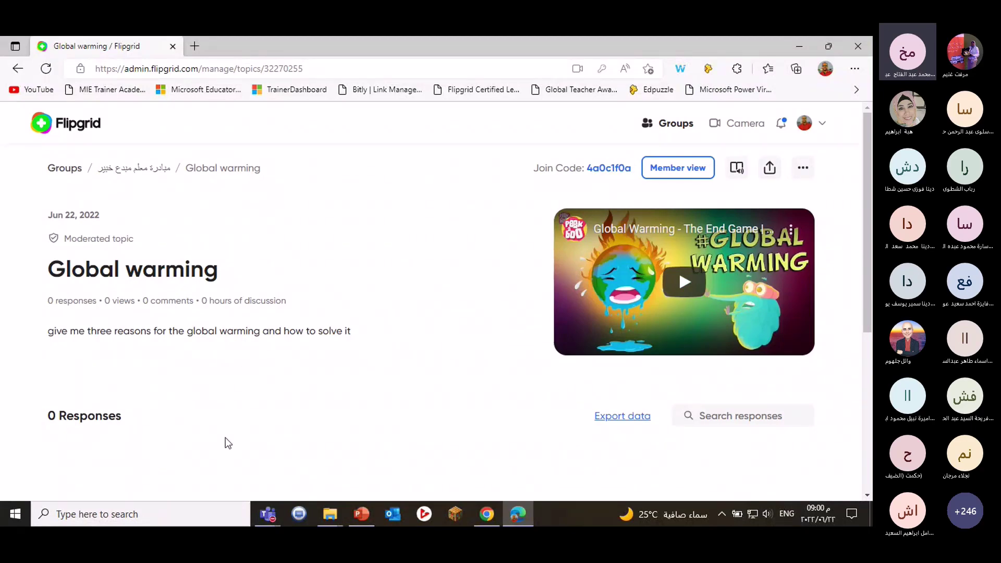
pyautogui.click(729, 131)
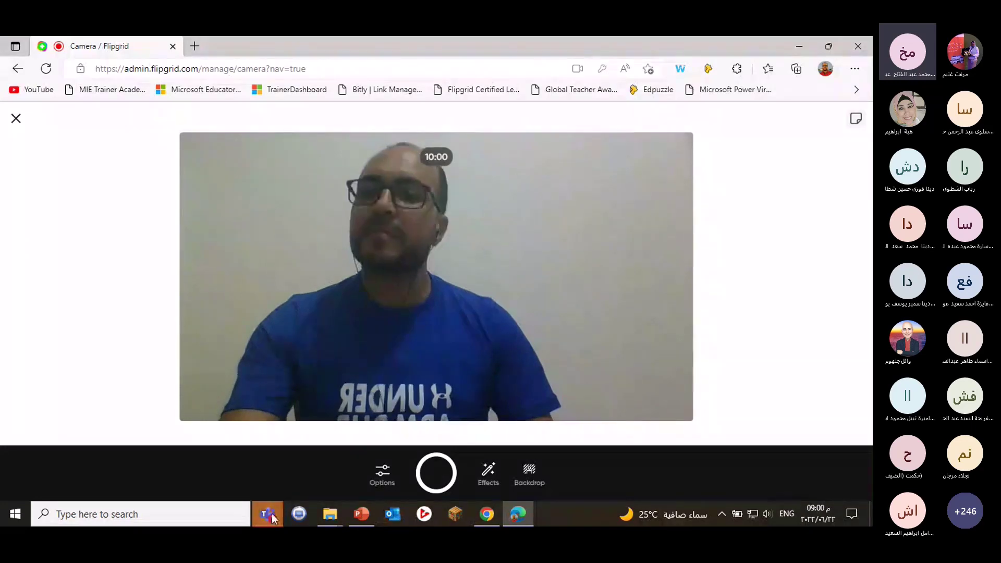
# Glance at the Teams meeting, then open Options below the camera preview.
pyautogui.moveTo(271, 514)
pyautogui.click(273, 436)
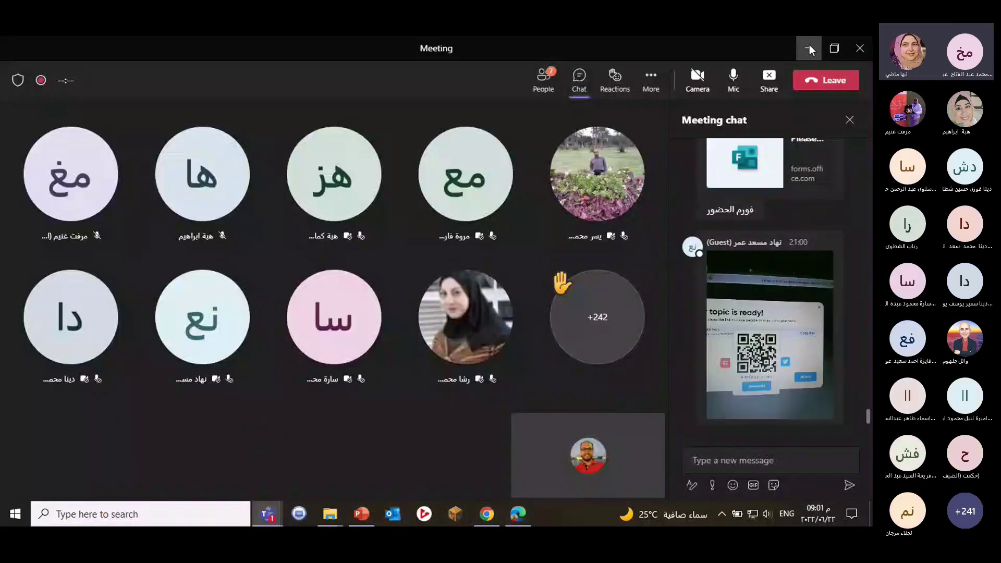
pyautogui.click(809, 50)
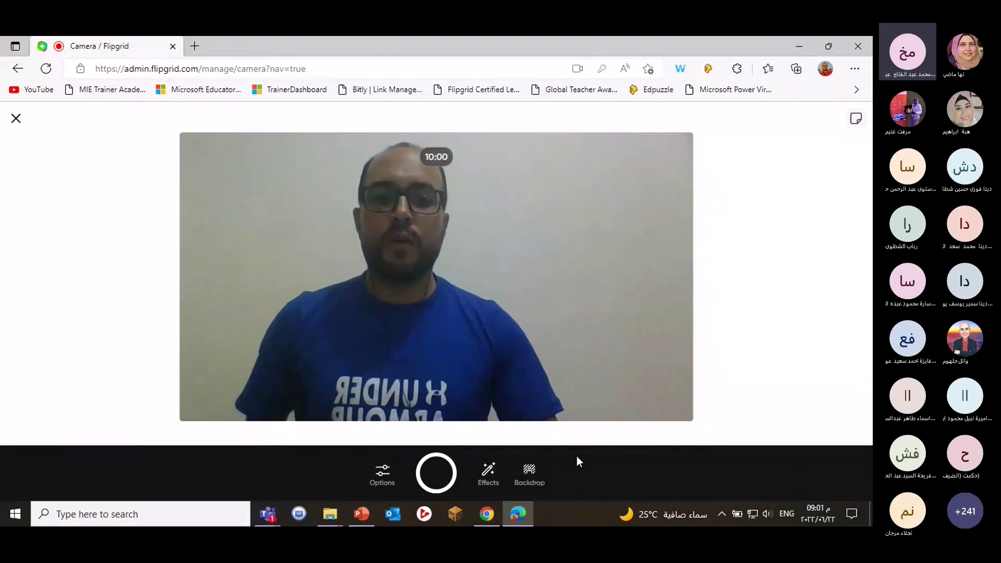
pyautogui.click(387, 483)
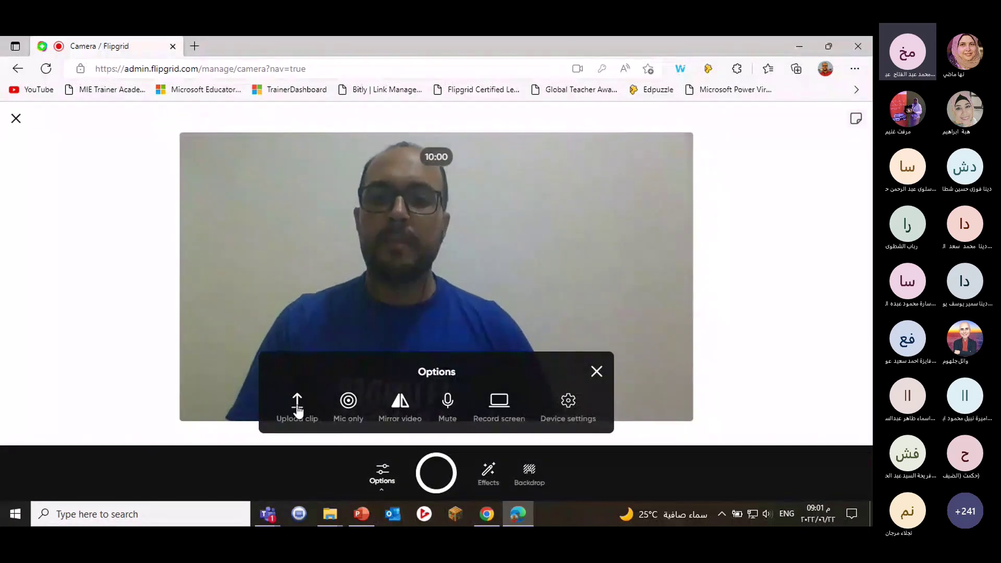
# Try the Upload clip and Mic only options, restore the webcam, then close Options.
pyautogui.click(297, 411)
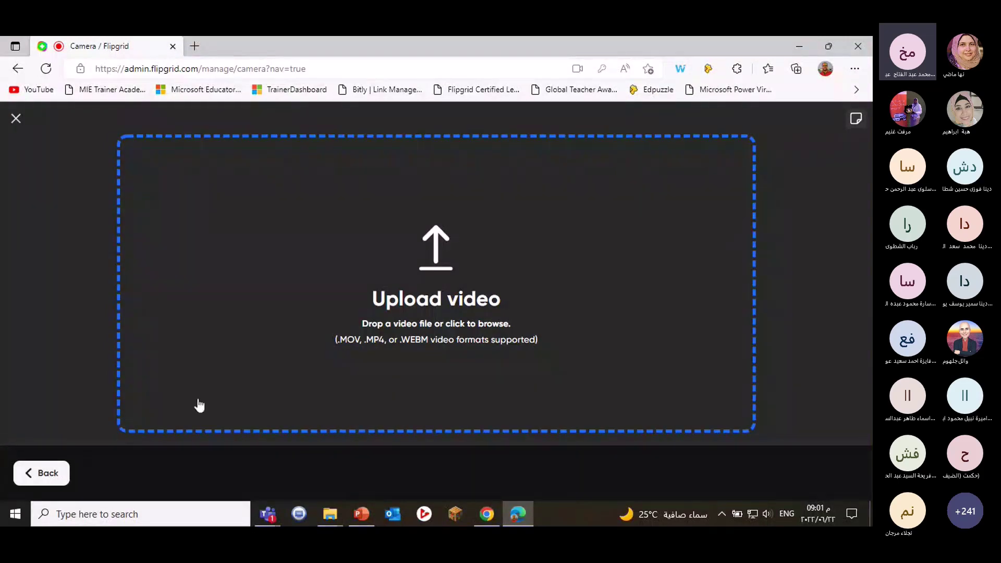
pyautogui.click(66, 463)
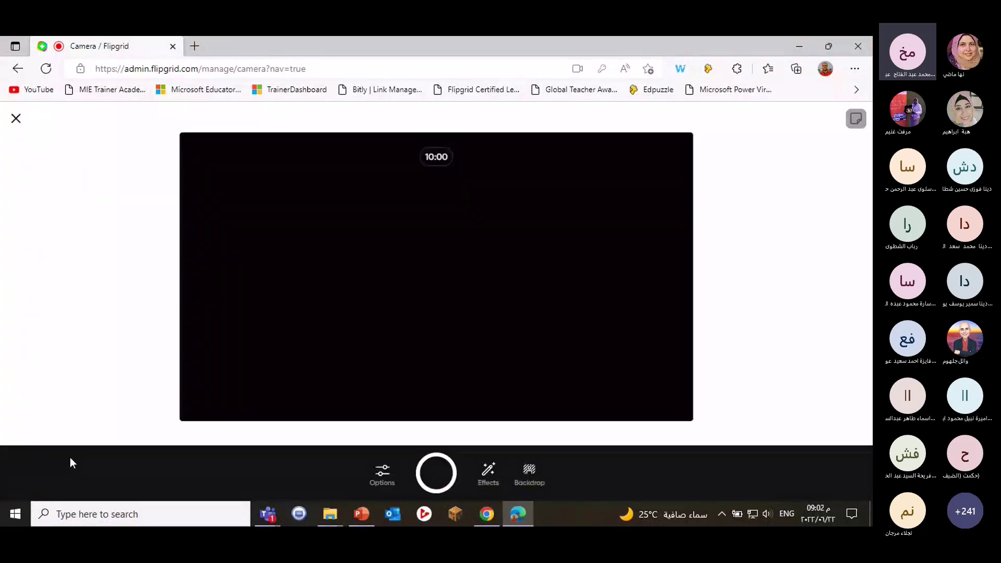
pyautogui.click(379, 473)
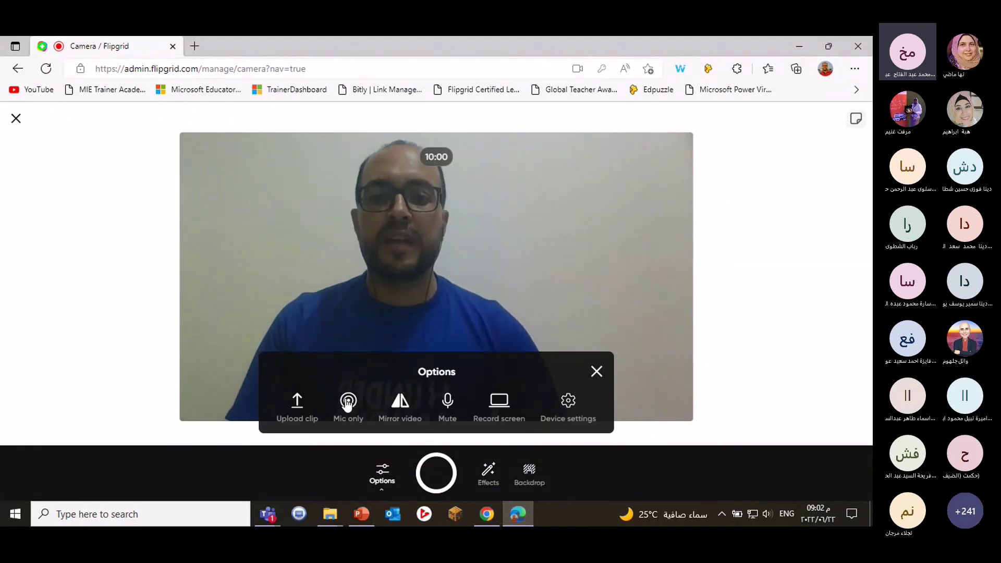
pyautogui.click(347, 404)
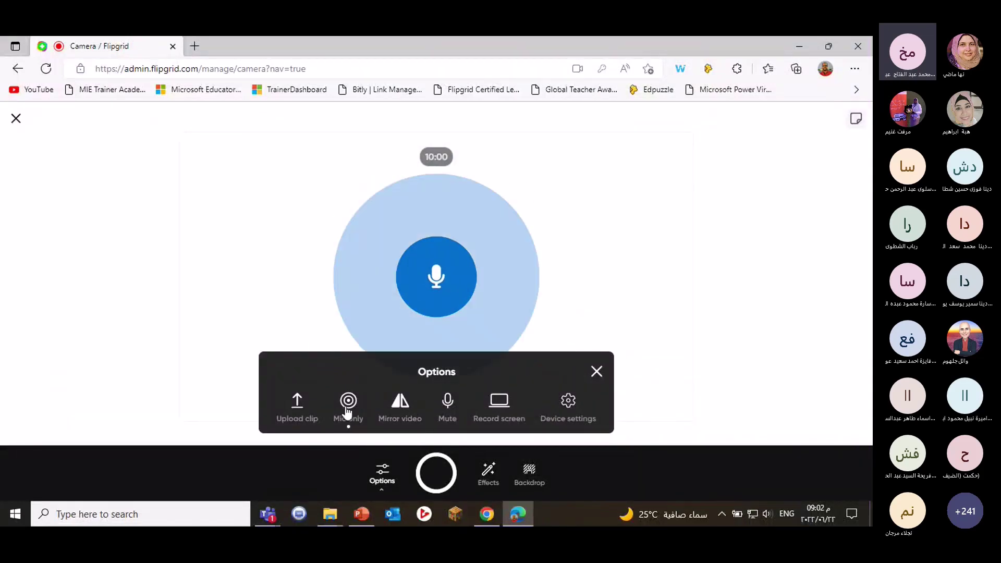
pyautogui.click(347, 409)
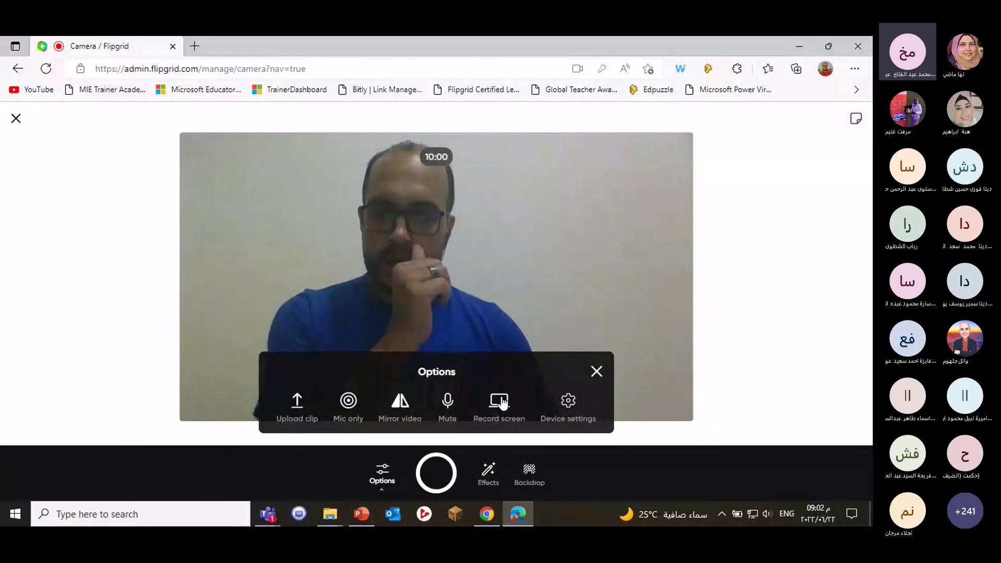
pyautogui.click(597, 371)
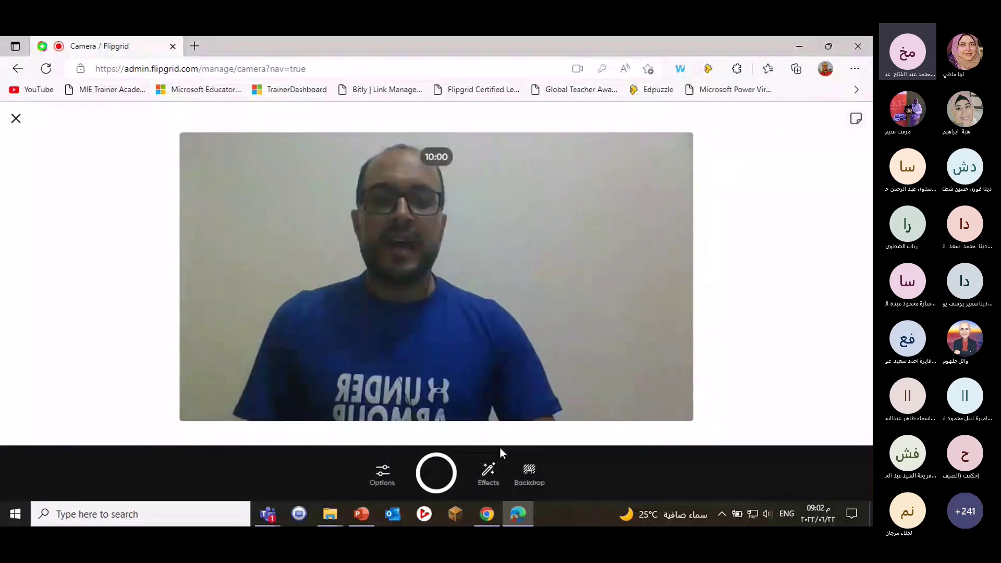
# Compare the Golden and pixelate filters, settle on Golden, then return to the Effects list.
pyautogui.click(492, 476)
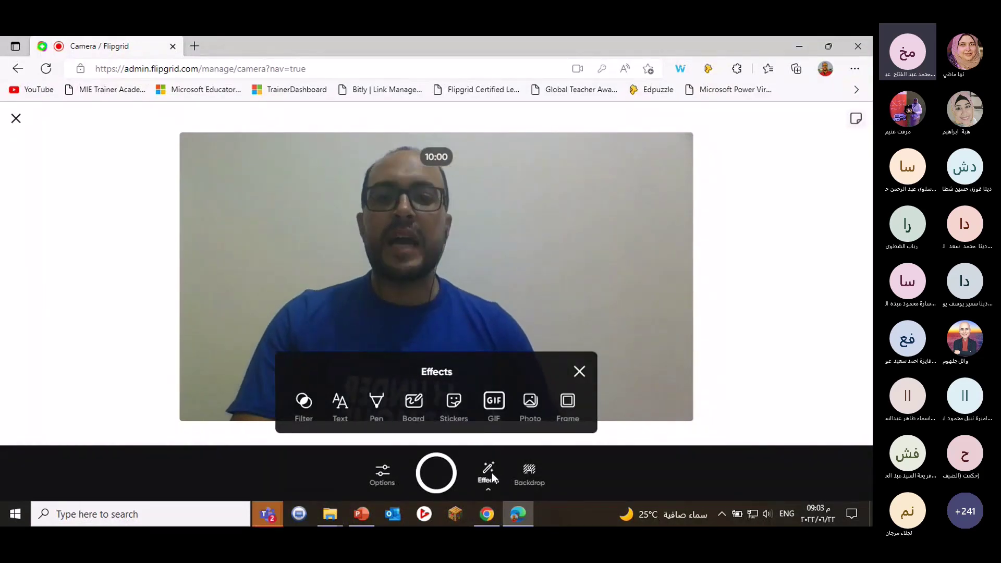
pyautogui.click(301, 406)
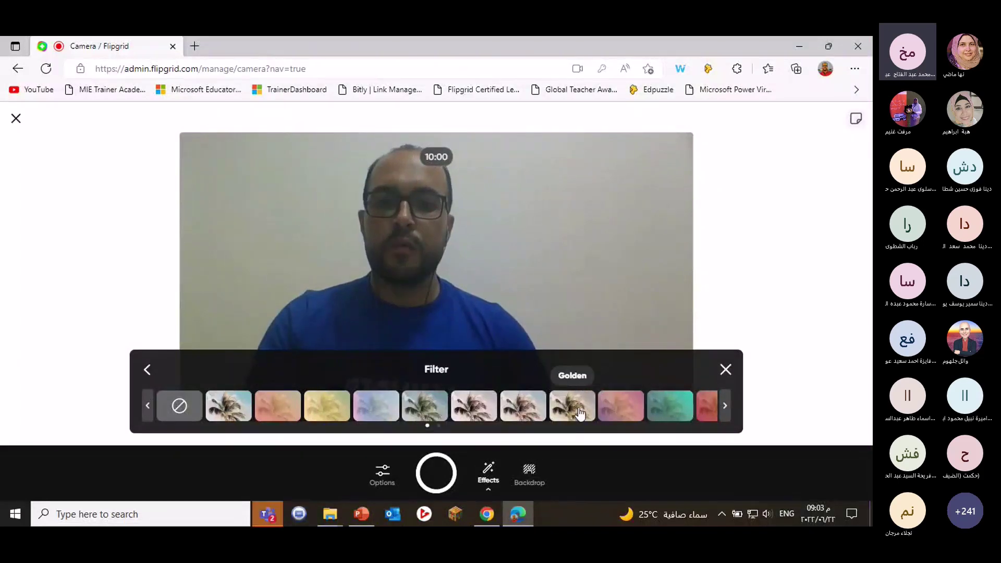
pyautogui.click(583, 413)
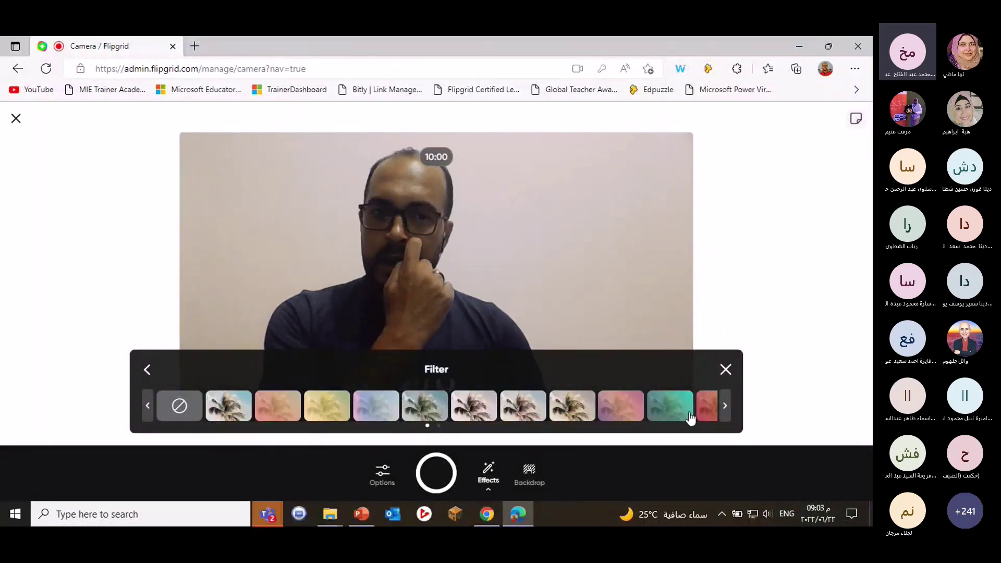
pyautogui.click(725, 407)
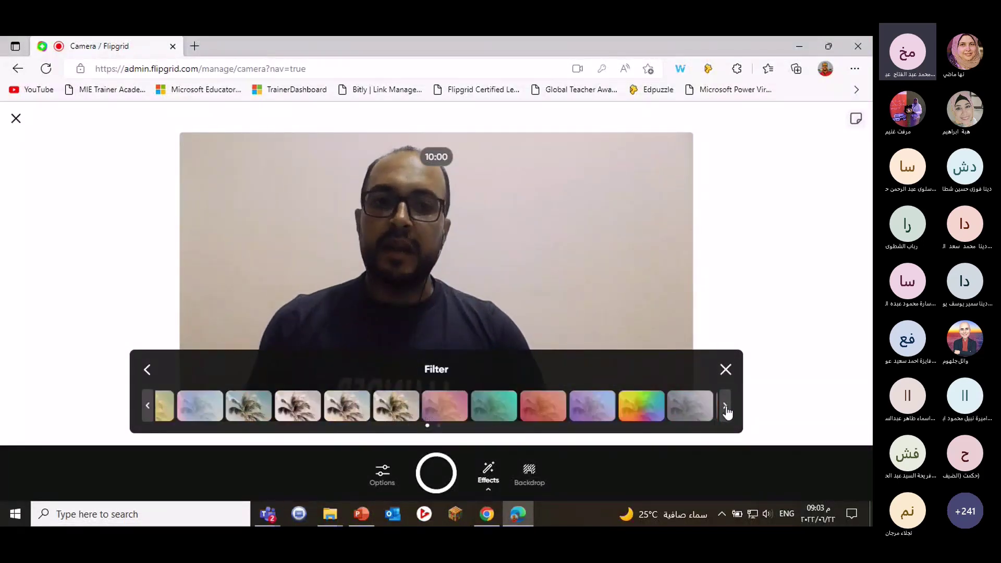
pyautogui.click(696, 412)
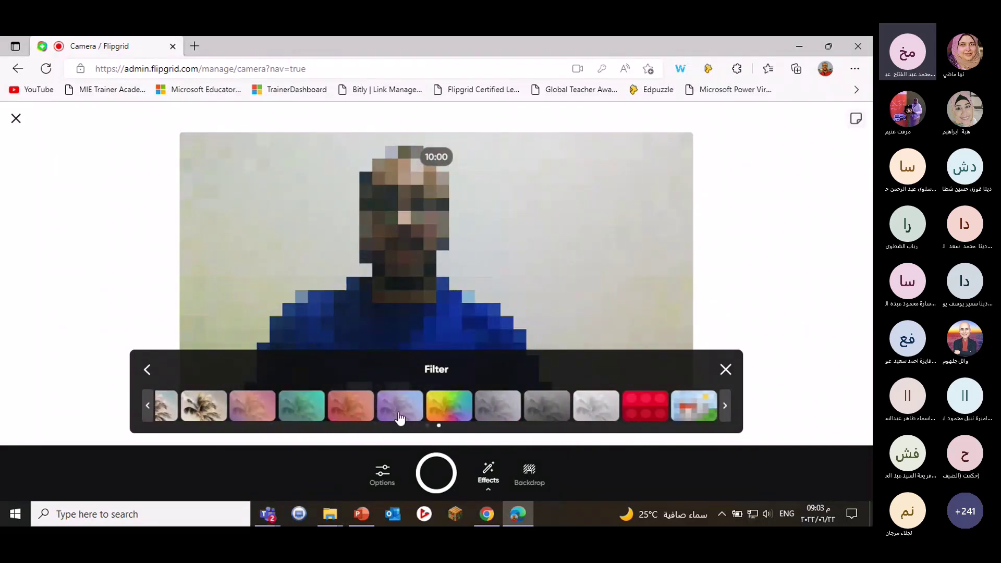
pyautogui.click(219, 410)
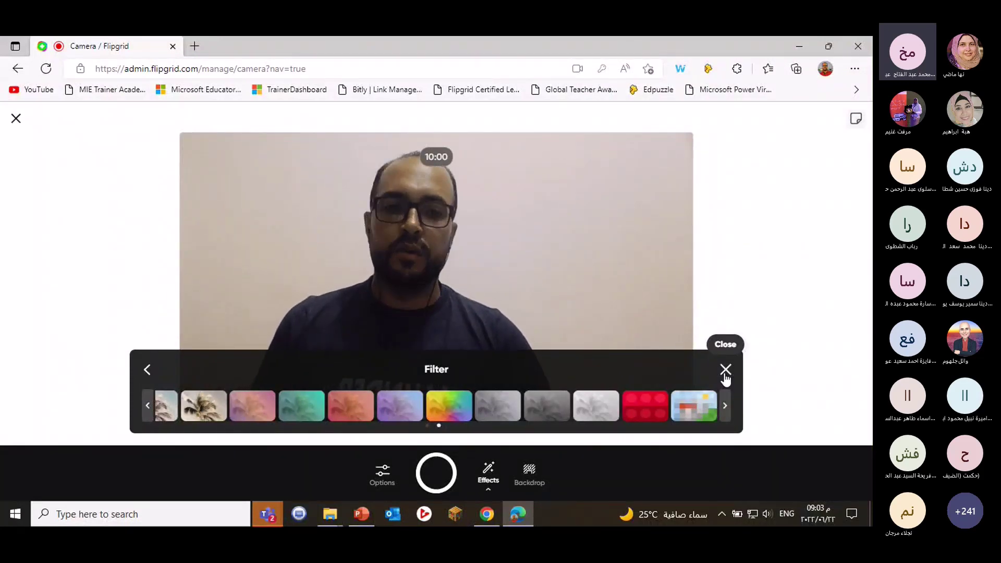
pyautogui.click(725, 371)
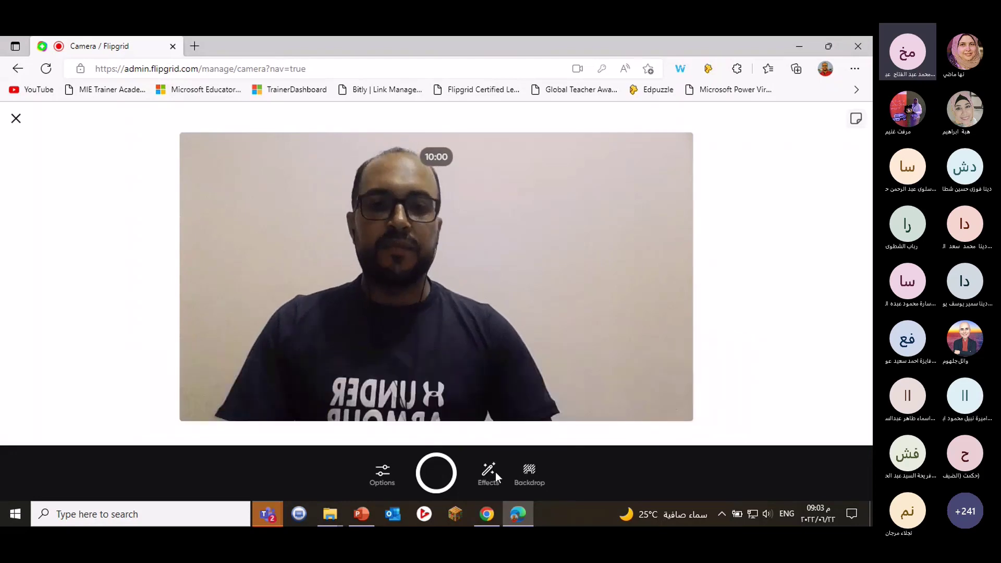
pyautogui.click(495, 475)
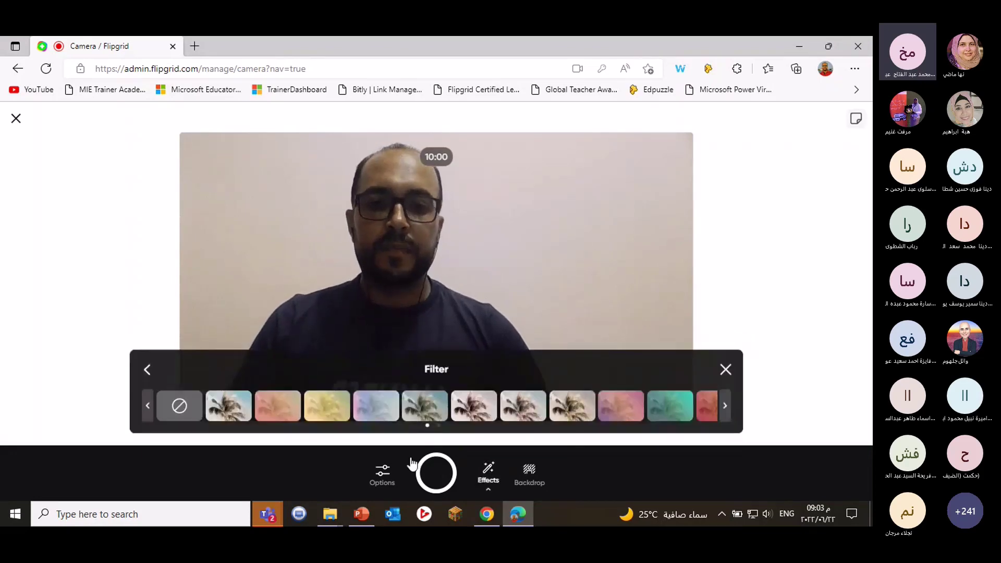
pyautogui.click(147, 369)
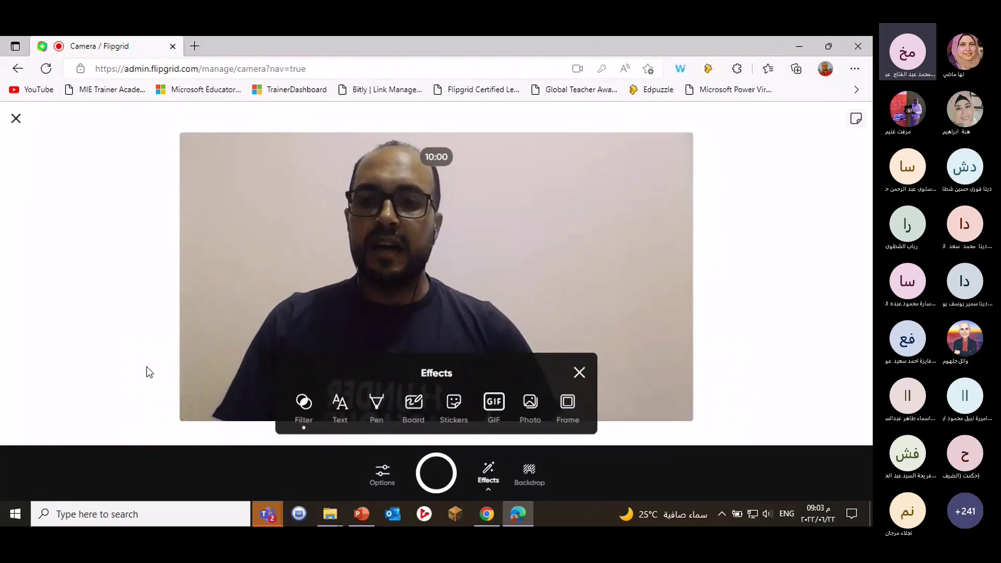
# Add a Classic-style text label showing the presenter's first name, correcting the extra letter.
pyautogui.click(344, 416)
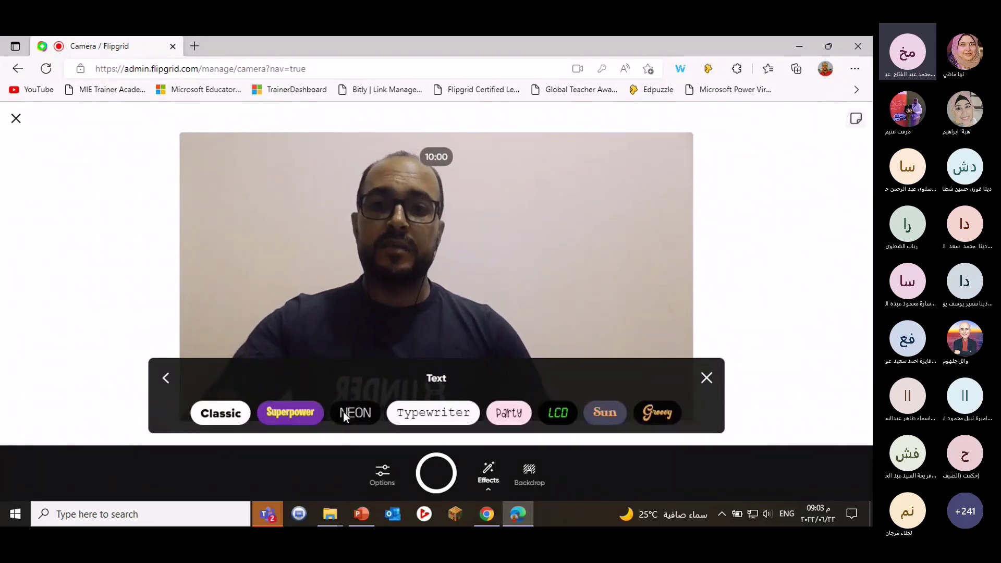
pyautogui.click(221, 413)
pyautogui.write('M')
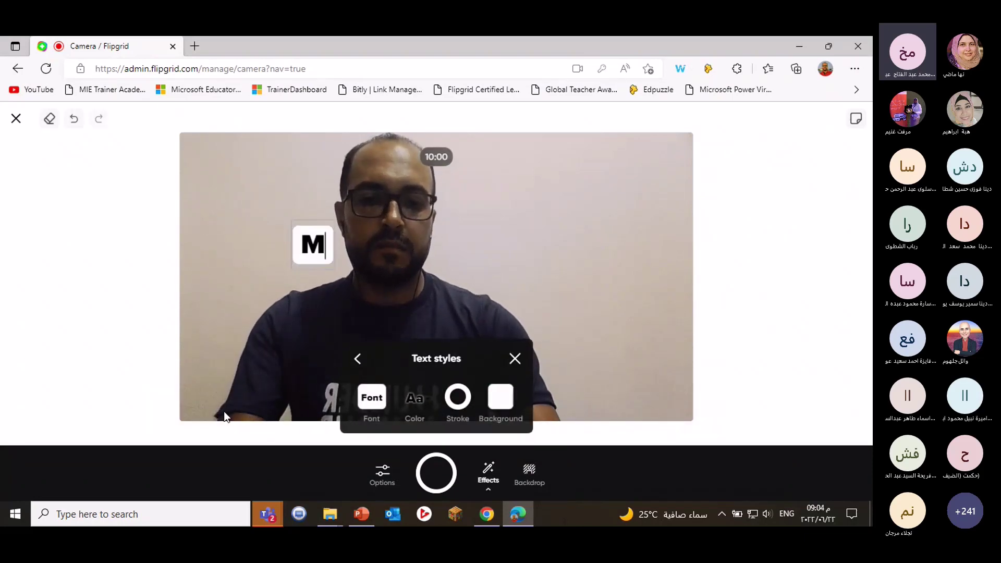
pyautogui.write('ohamedd')
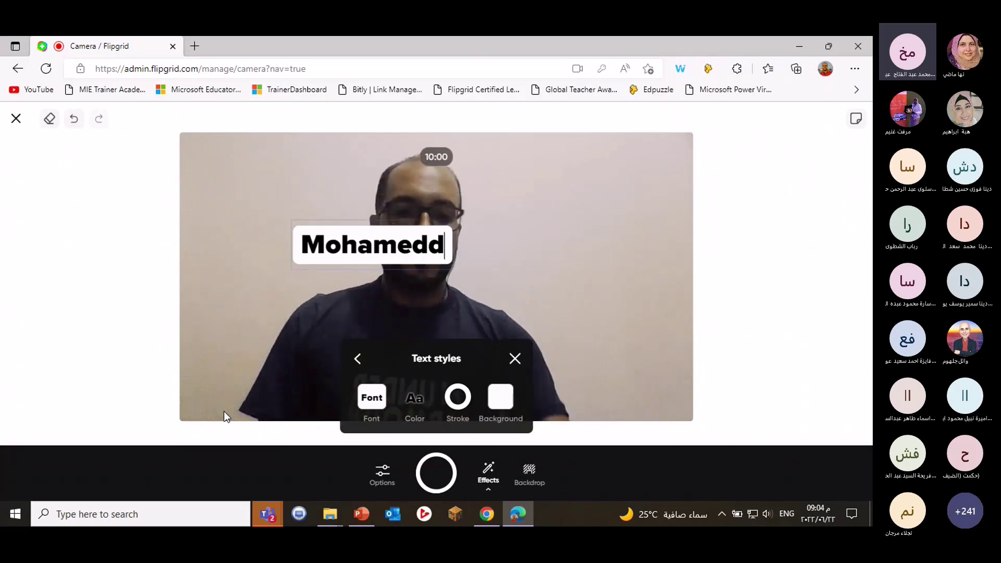
pyautogui.press('BackSpace')
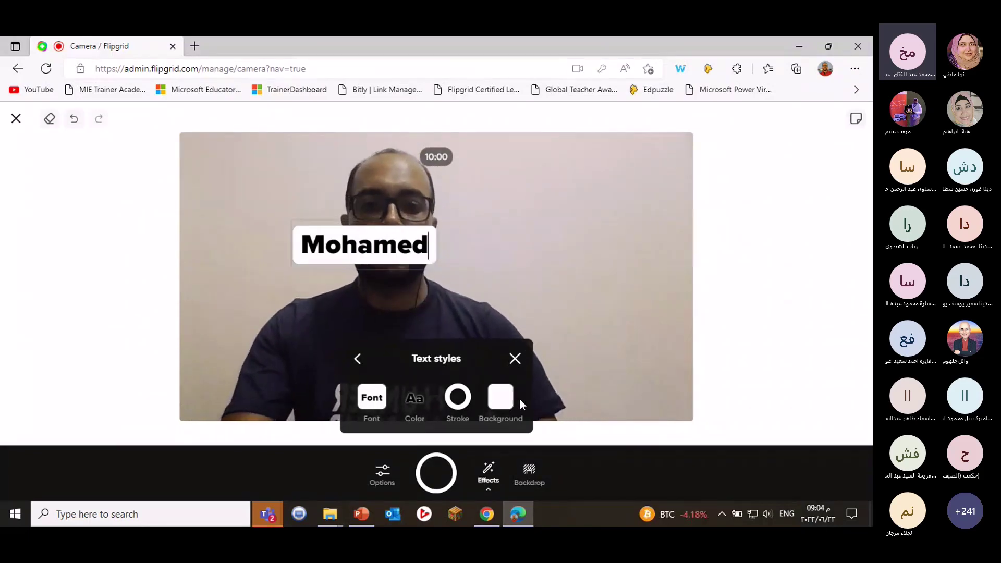
# Give the name label a blue background and yellow text, then close Text styles.
pyautogui.click(501, 401)
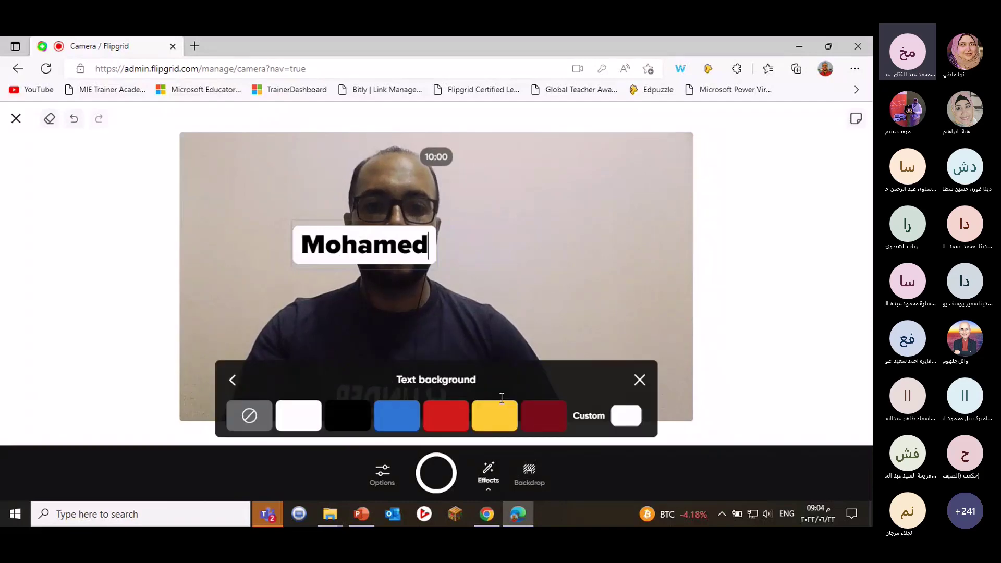
pyautogui.click(417, 421)
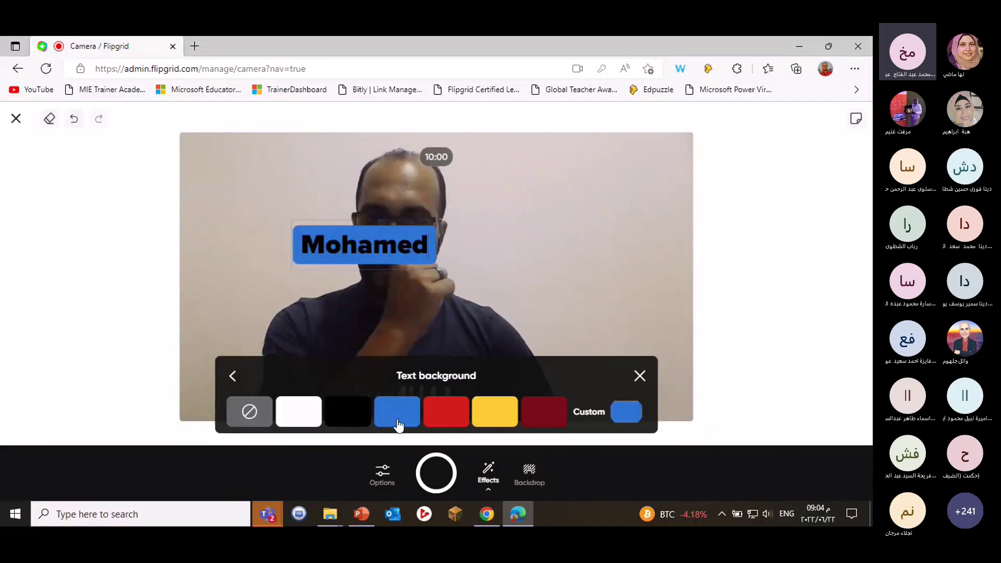
pyautogui.click(488, 415)
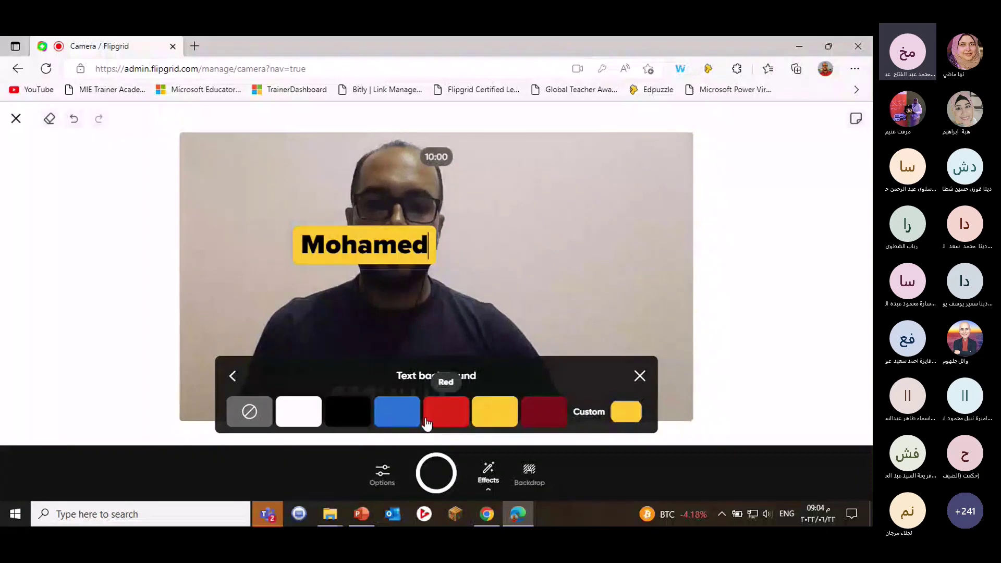
pyautogui.click(395, 418)
pyautogui.click(229, 373)
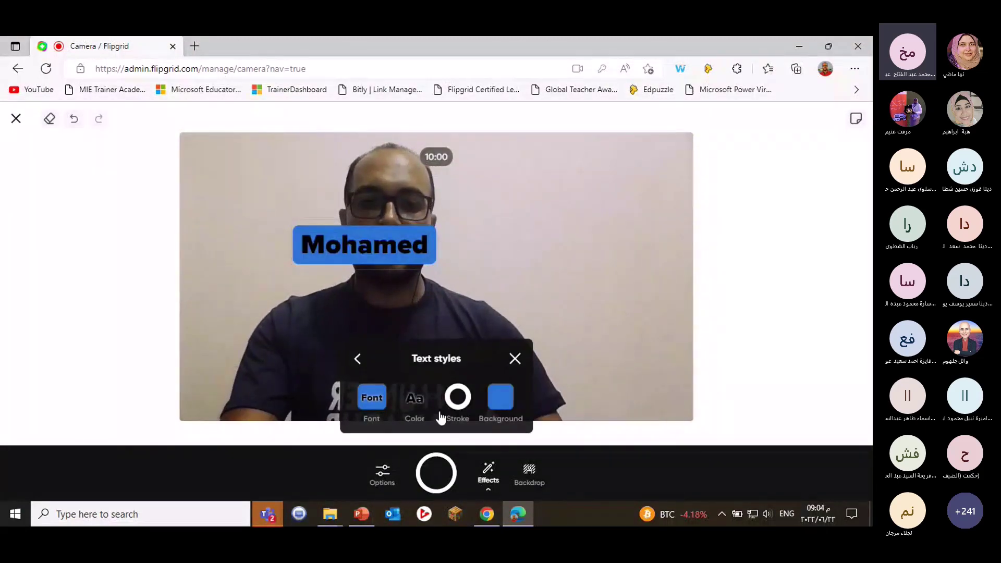
pyautogui.click(412, 401)
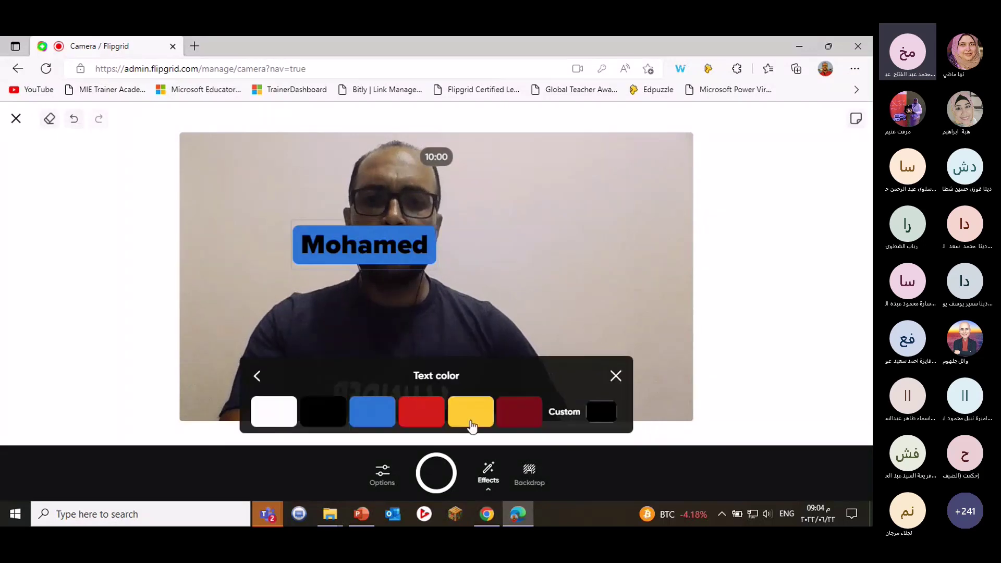
pyautogui.click(470, 425)
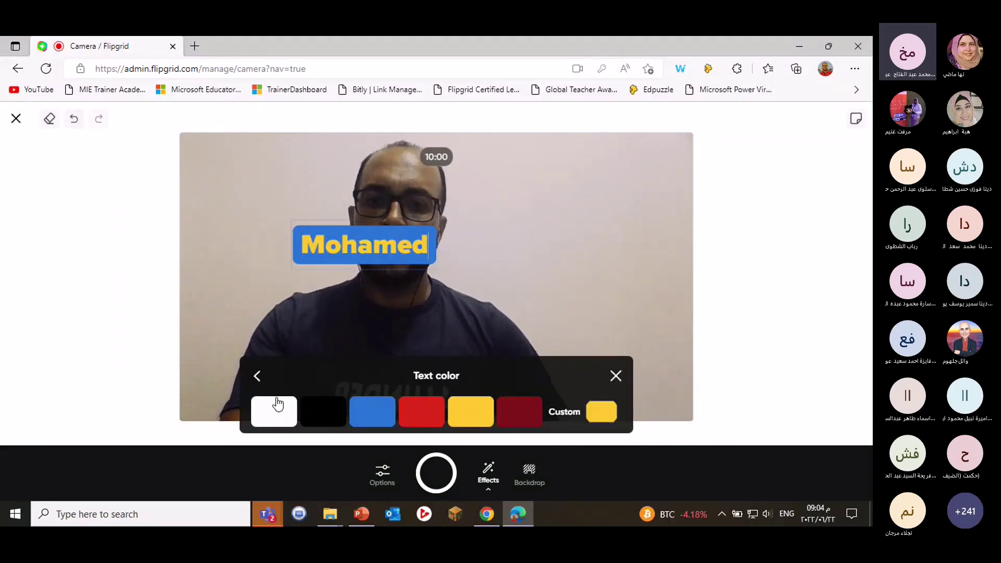
pyautogui.click(257, 375)
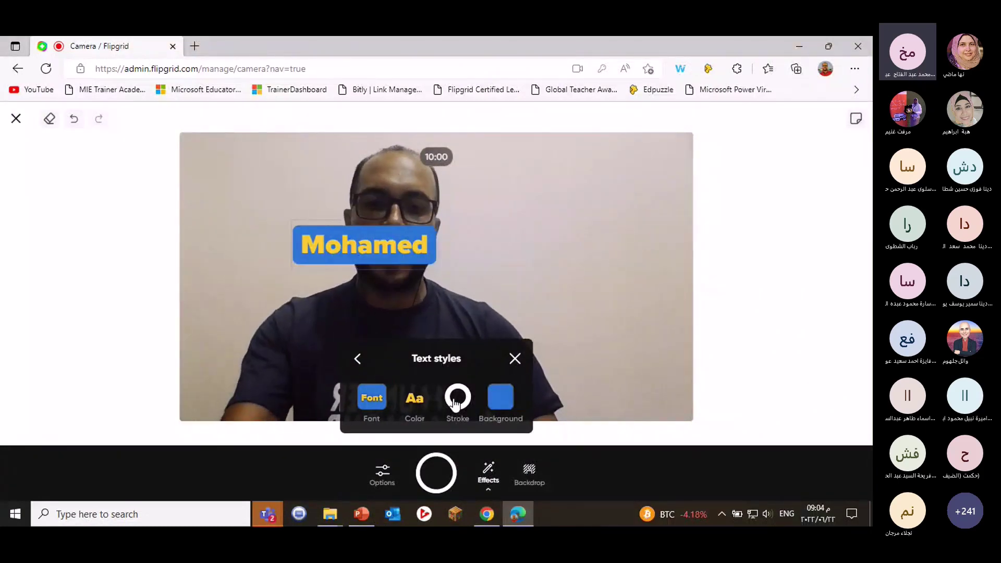
pyautogui.click(515, 358)
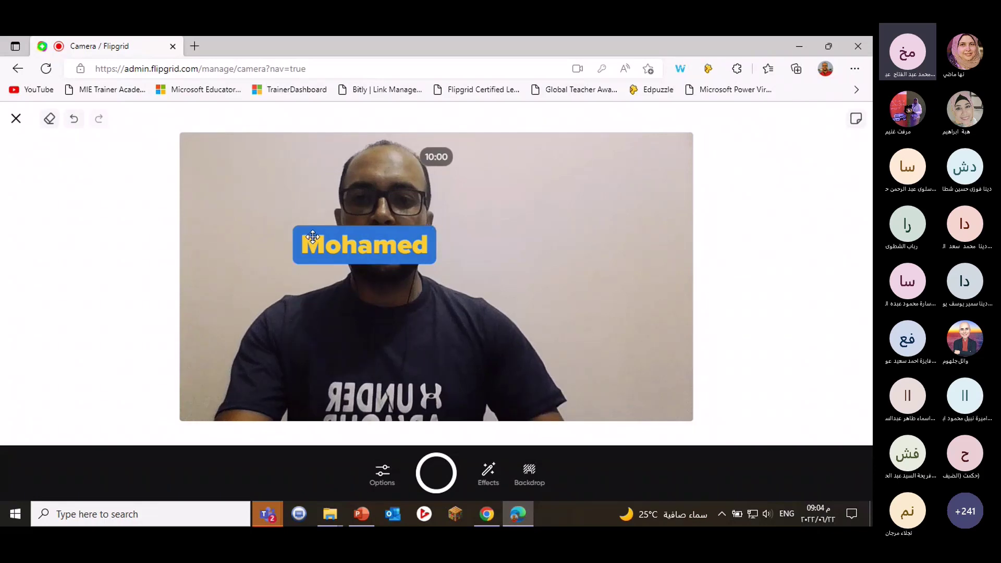
# Drag the name label to the right of the frame and return to the Effects list.
pyautogui.moveTo(313, 237); pyautogui.dragTo(515, 264)
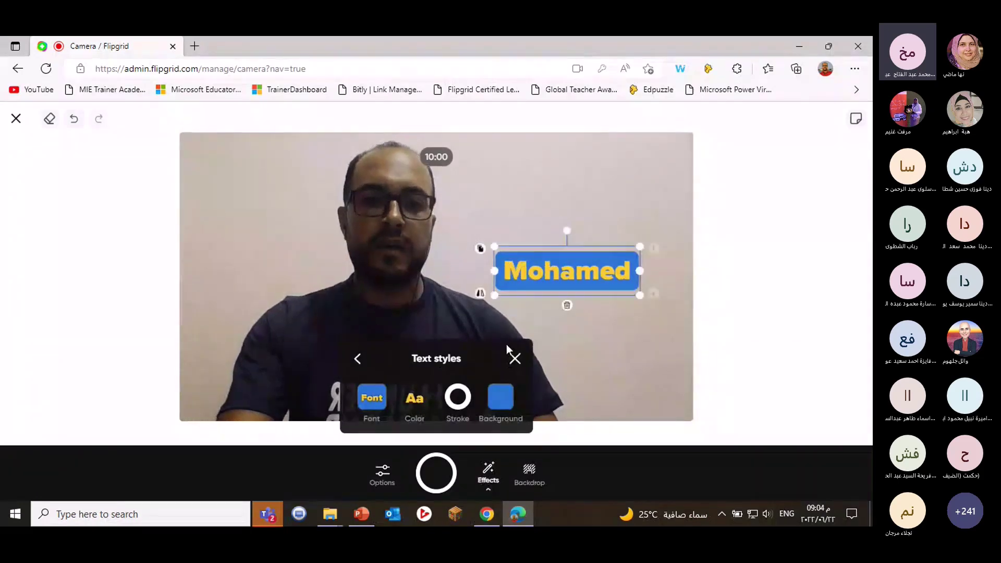
pyautogui.click(360, 360)
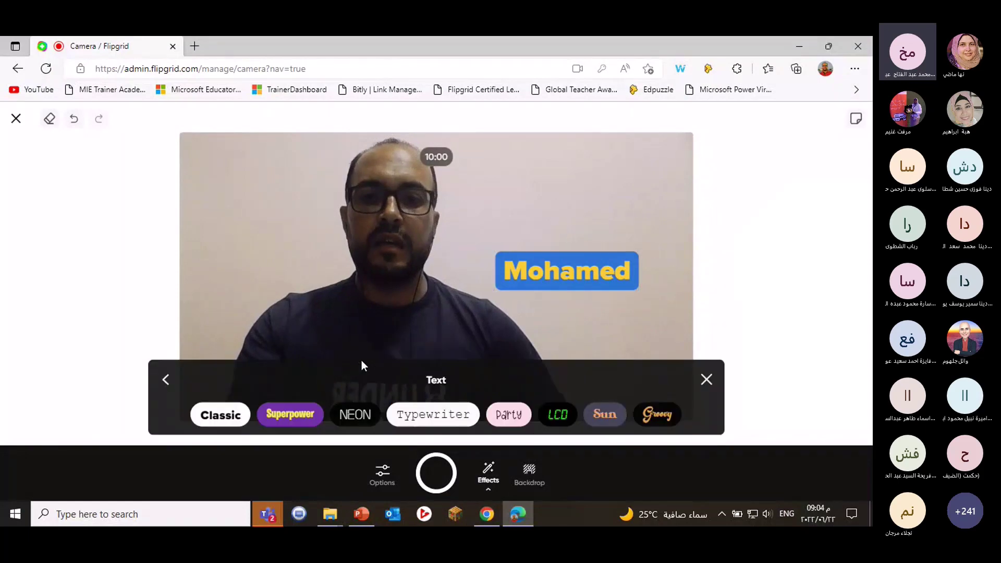
pyautogui.click(168, 379)
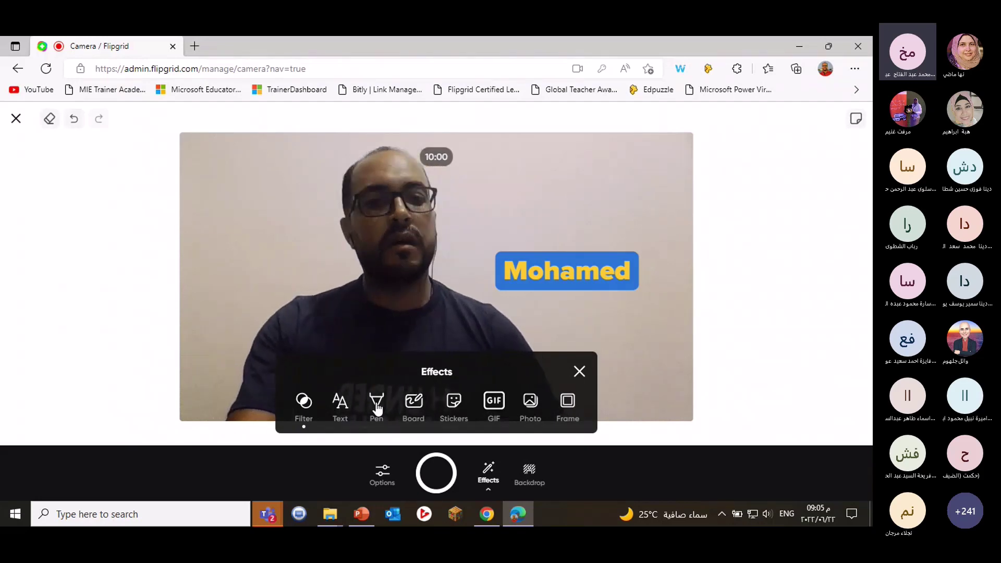
# Add a dot-grid board as a split screen and move the Mohamed label onto the webcam half.
pyautogui.click(414, 412)
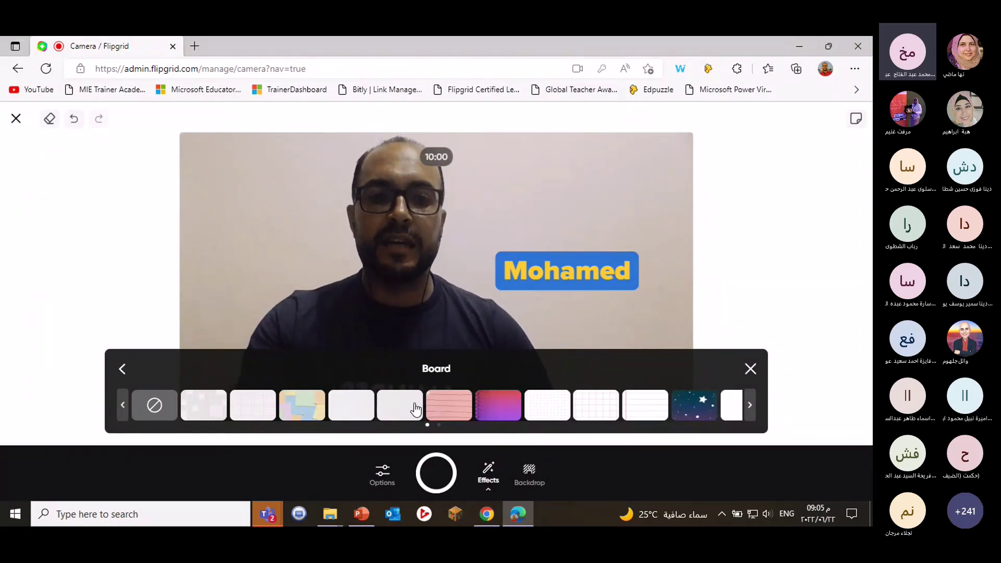
pyautogui.click(530, 413)
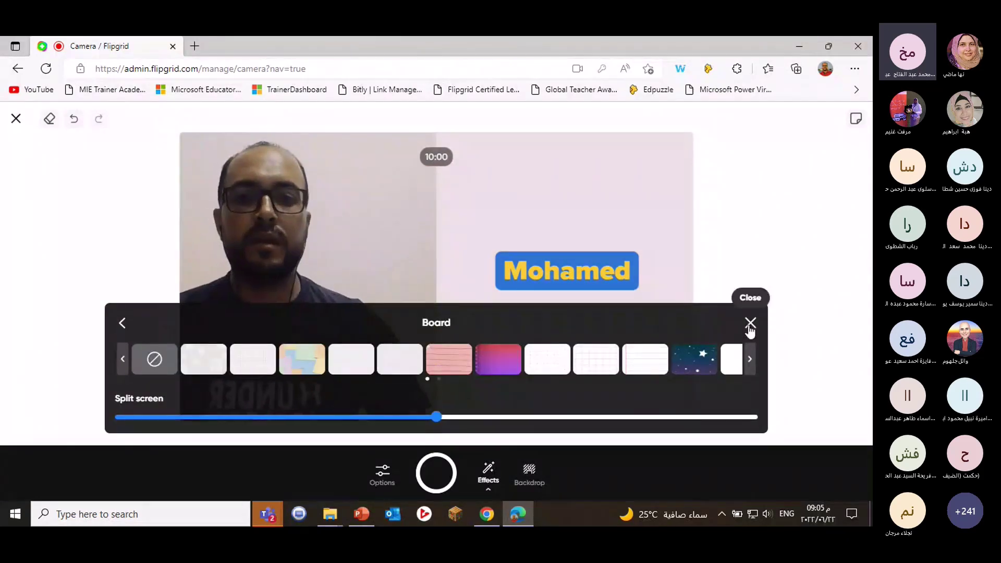
pyautogui.click(123, 323)
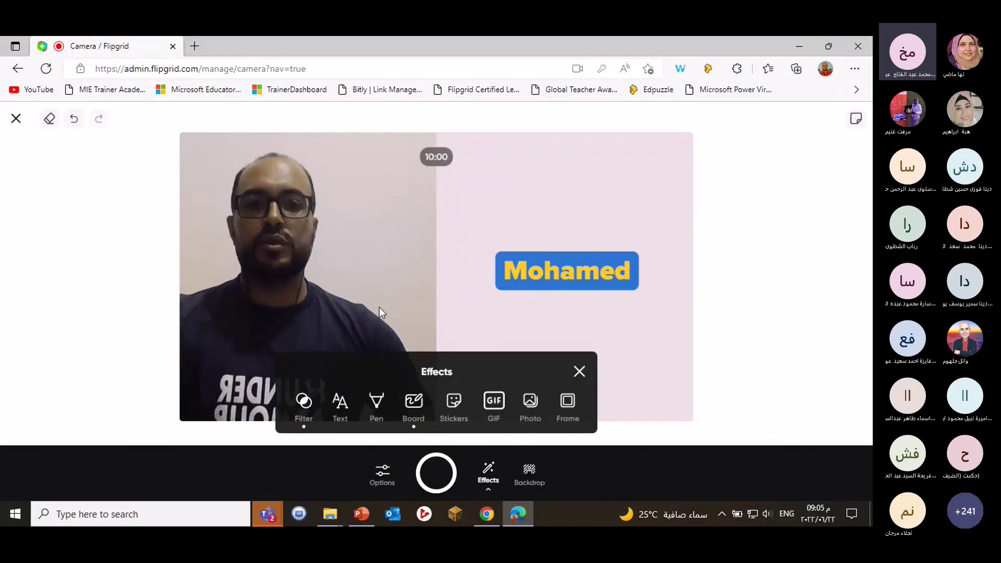
pyautogui.moveTo(526, 274); pyautogui.dragTo(342, 198)
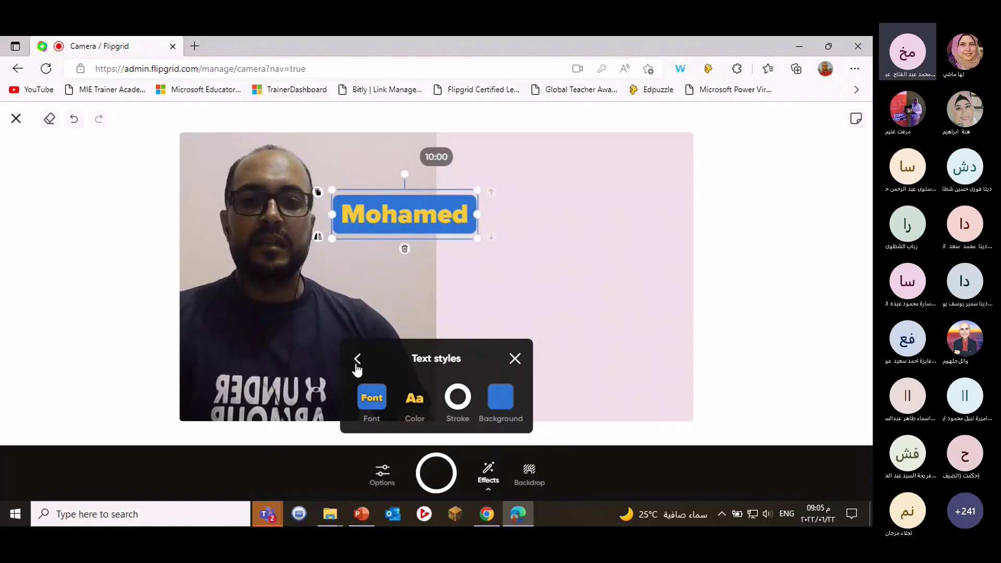
pyautogui.click(357, 365)
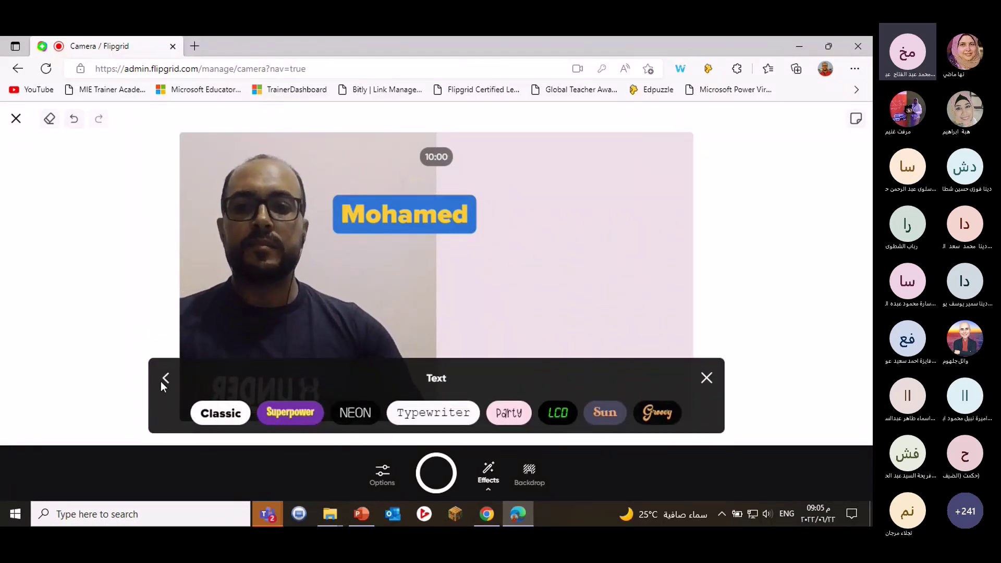
pyautogui.click(166, 379)
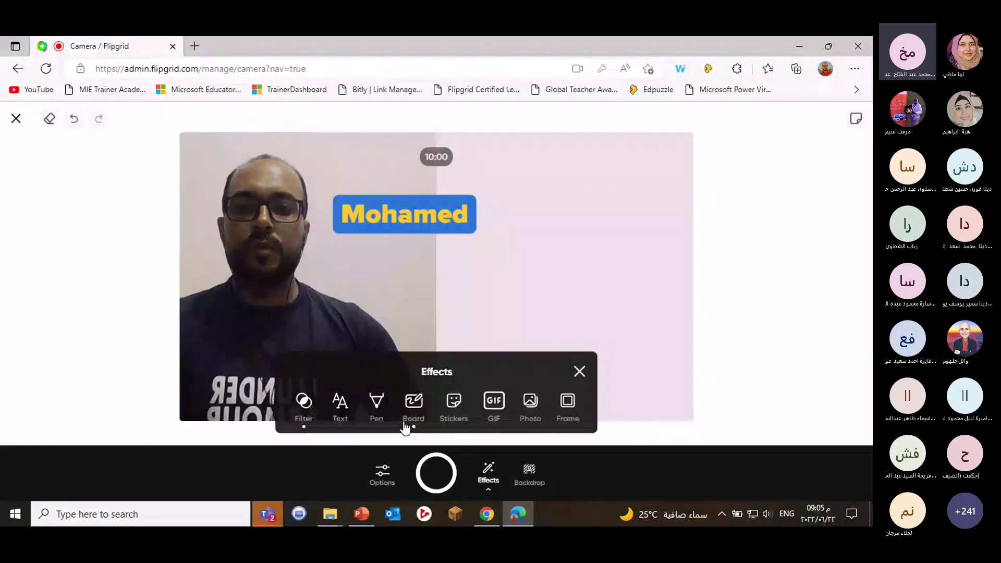
# Adjust the split screen so the camera takes about 31% of the frame.
pyautogui.click(414, 401)
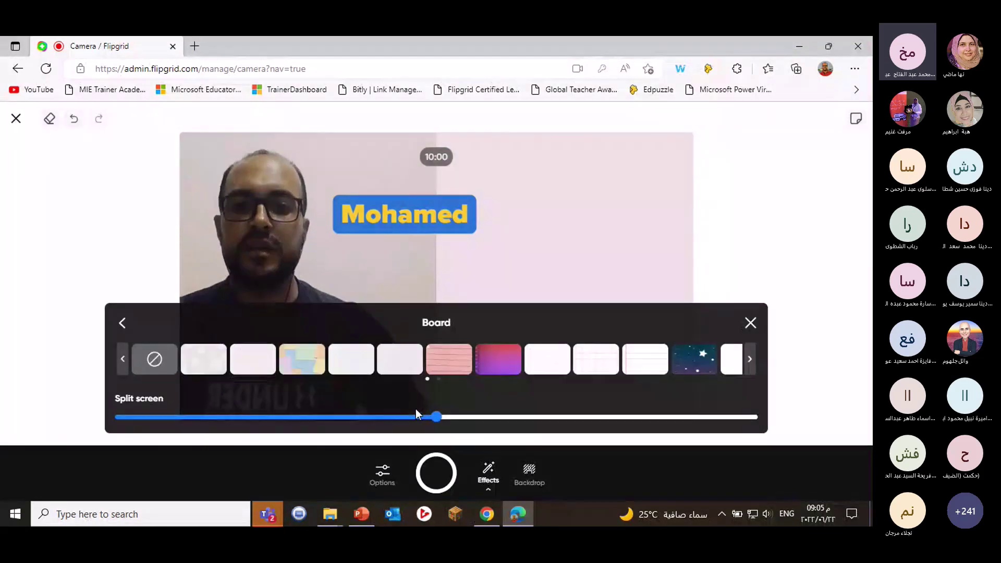
pyautogui.moveTo(434, 418)
pyautogui.moveTo(434, 418); pyautogui.dragTo(154, 421)
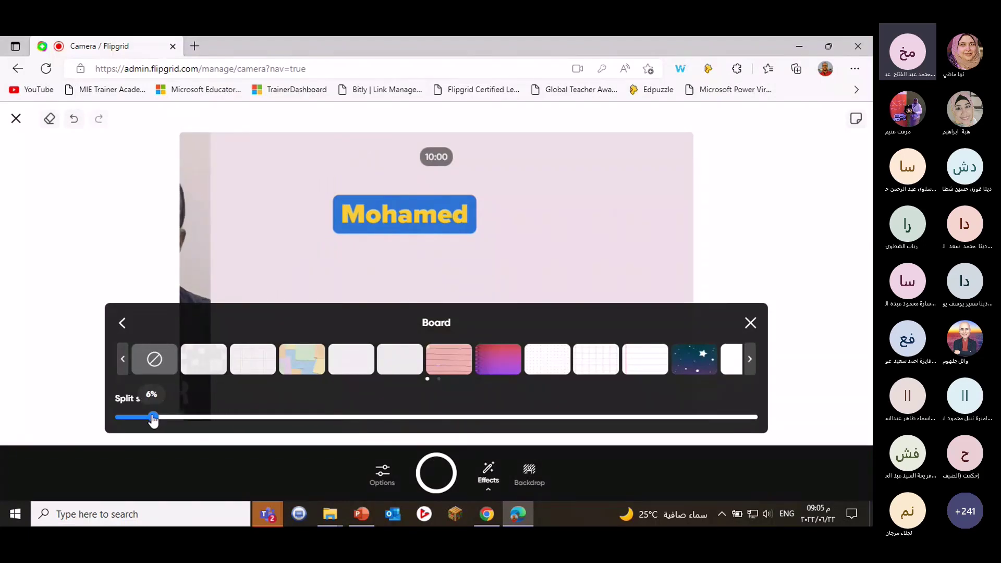
pyautogui.moveTo(153, 420); pyautogui.dragTo(314, 417)
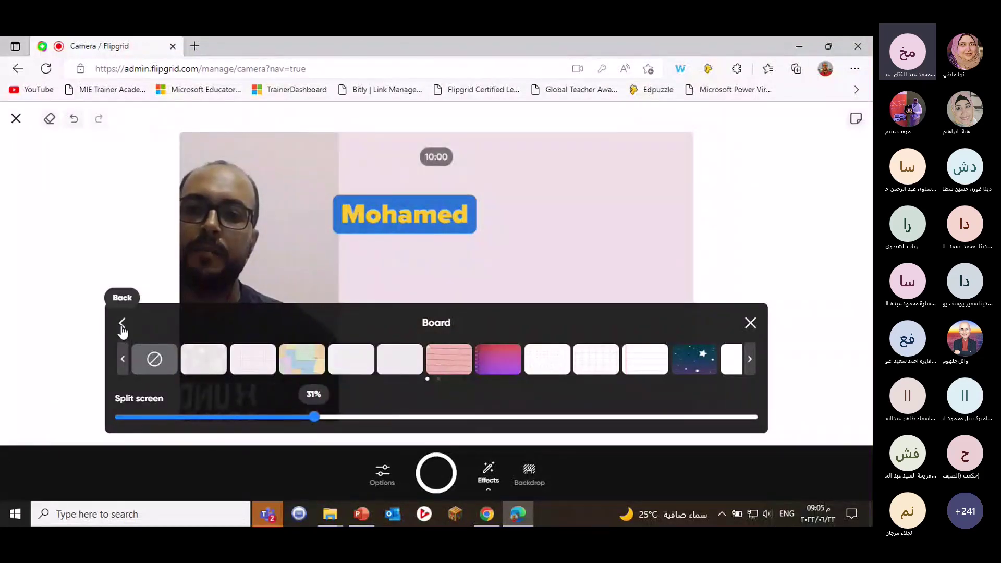
pyautogui.click(122, 324)
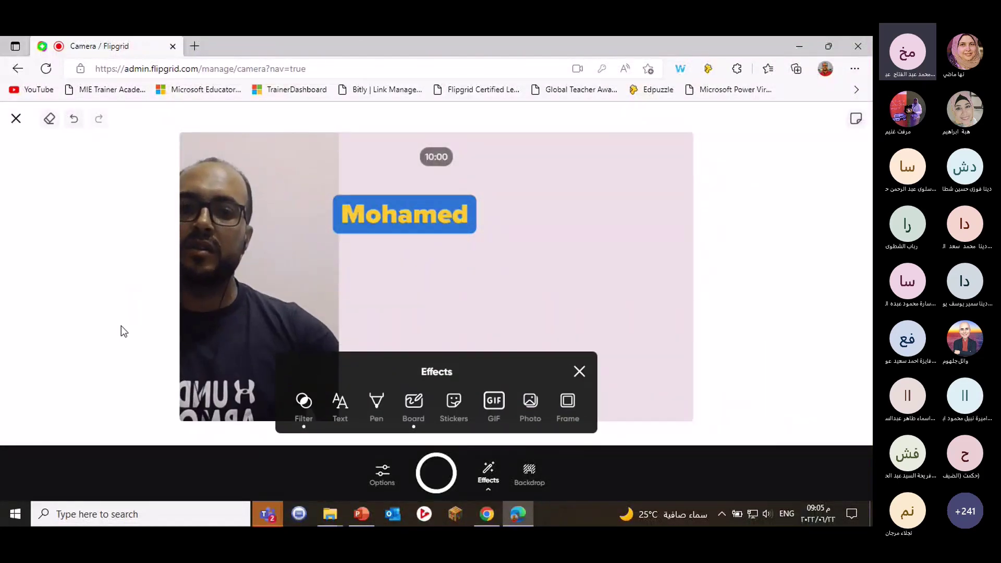
# Draw a smiley on the board with the pen in pink.
pyautogui.click(376, 410)
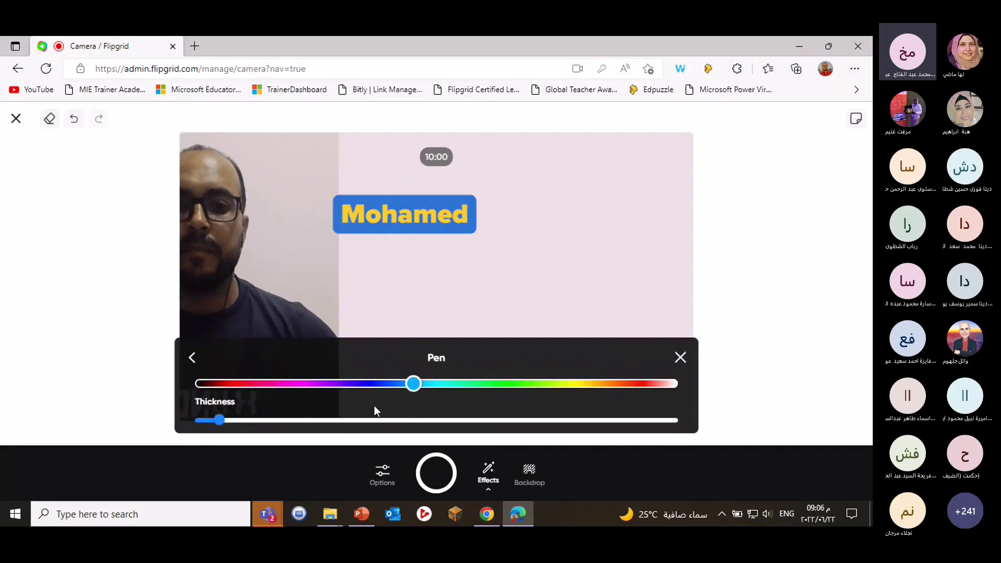
pyautogui.click(236, 384)
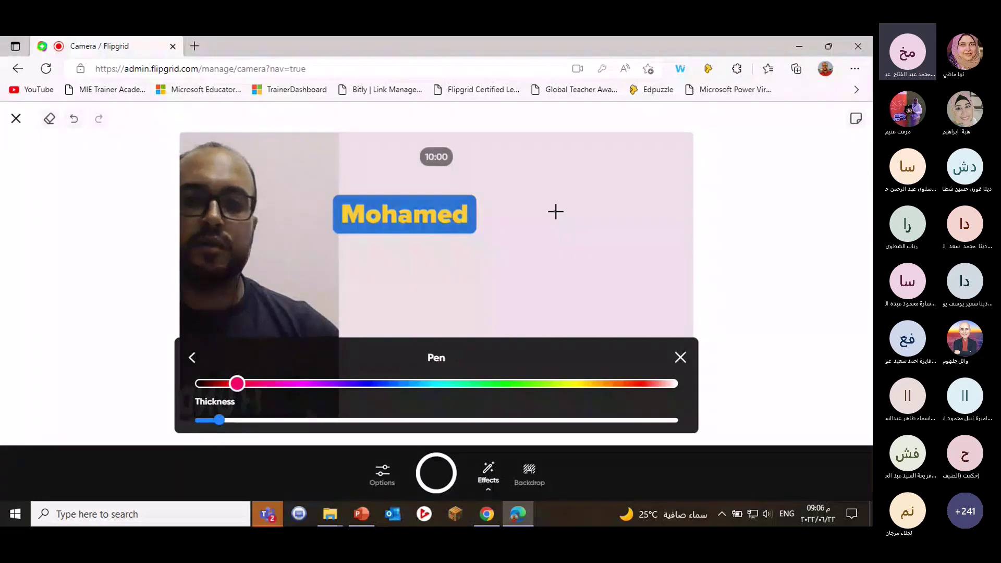
pyautogui.moveTo(555, 211)
pyautogui.mouseDown()
pyautogui.moveTo(556, 286)
pyautogui.moveTo(565, 217)
pyautogui.moveTo(551, 210)
pyautogui.moveTo(568, 245)
pyautogui.moveTo(548, 252)
pyautogui.moveTo(556, 249)
pyautogui.moveTo(549, 269)
pyautogui.mouseUp()
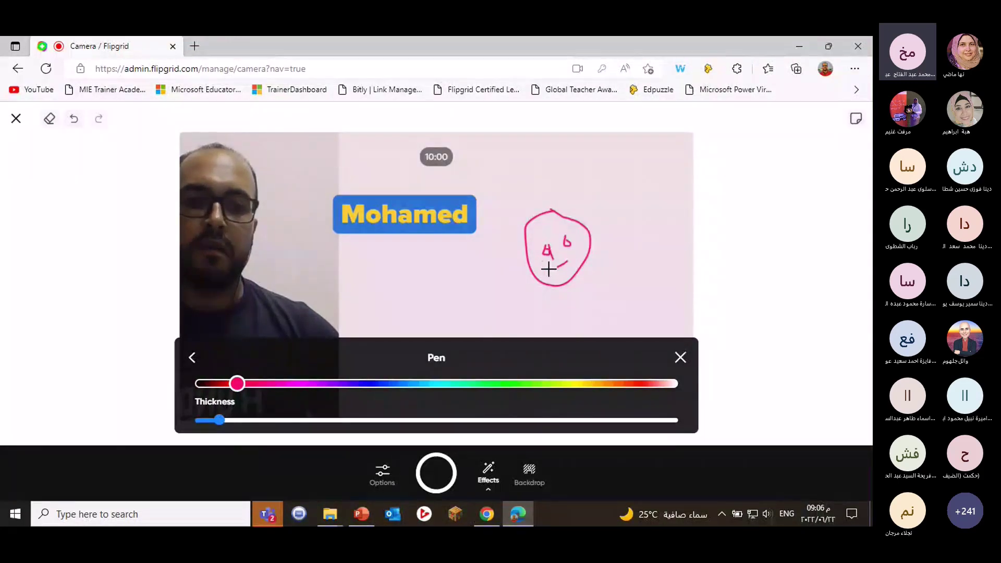
pyautogui.click(680, 359)
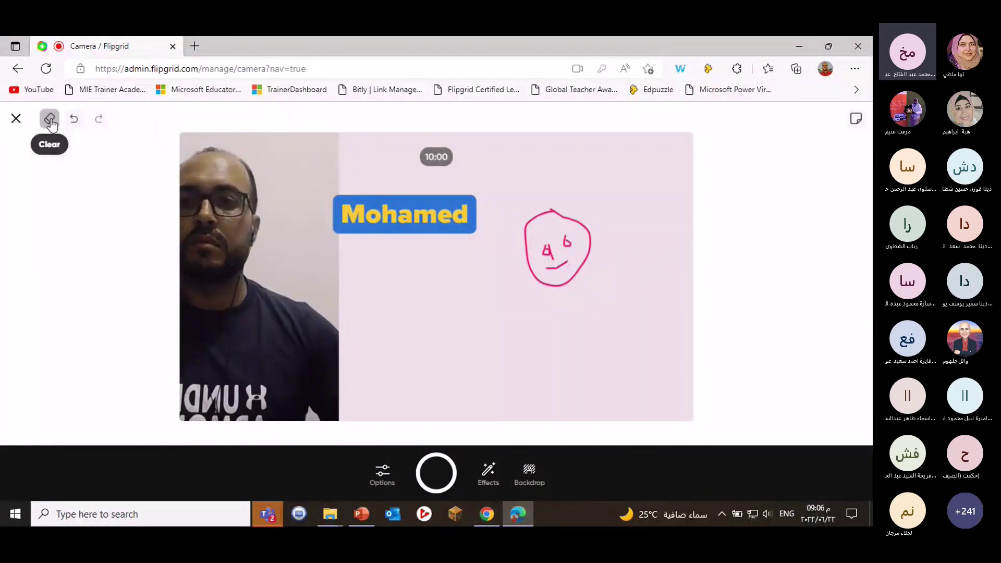
# Undo every stroke of the smiley until the board is blank.
pyautogui.click(75, 120)
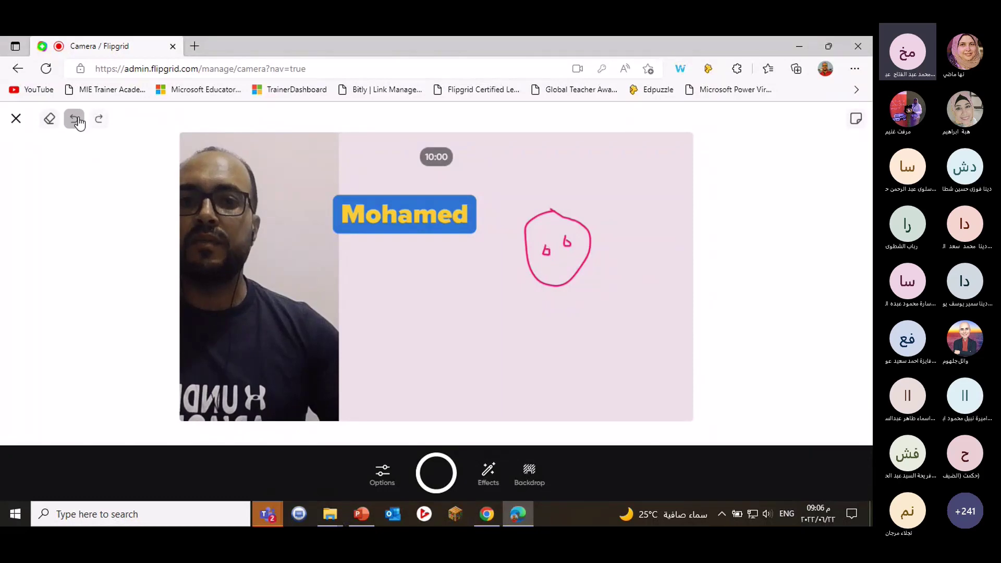
pyautogui.click(75, 120)
pyautogui.click(76, 120)
pyautogui.click(76, 120)
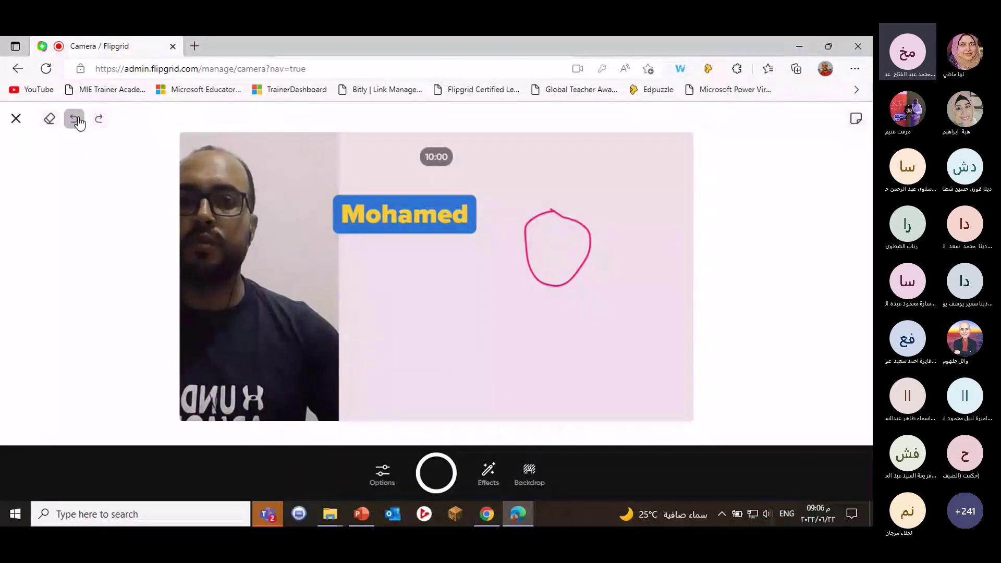
pyautogui.click(76, 120)
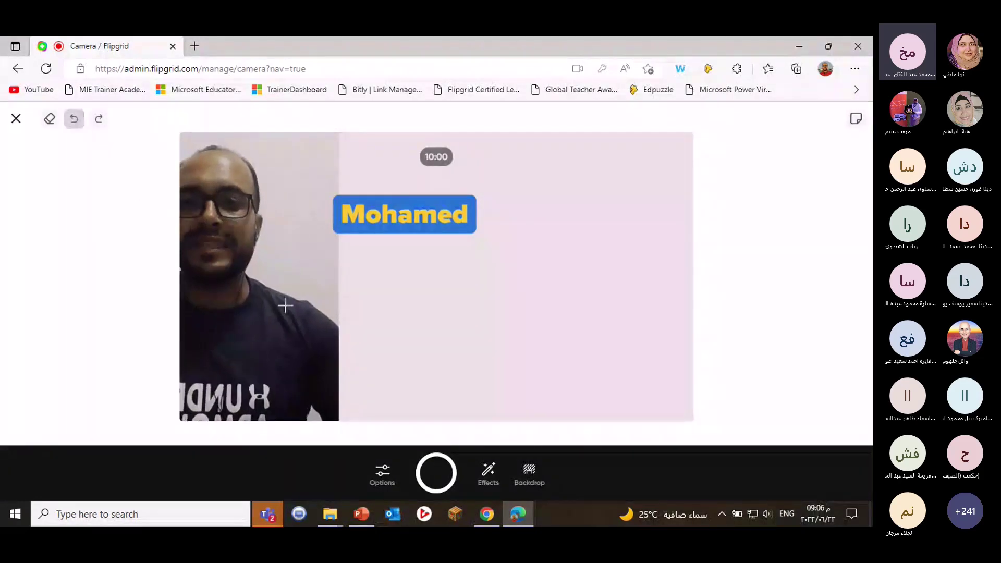
# Set the pen thickness to 10px.
pyautogui.click(489, 471)
pyautogui.click(301, 420)
pyautogui.moveTo(323, 432); pyautogui.dragTo(268, 430)
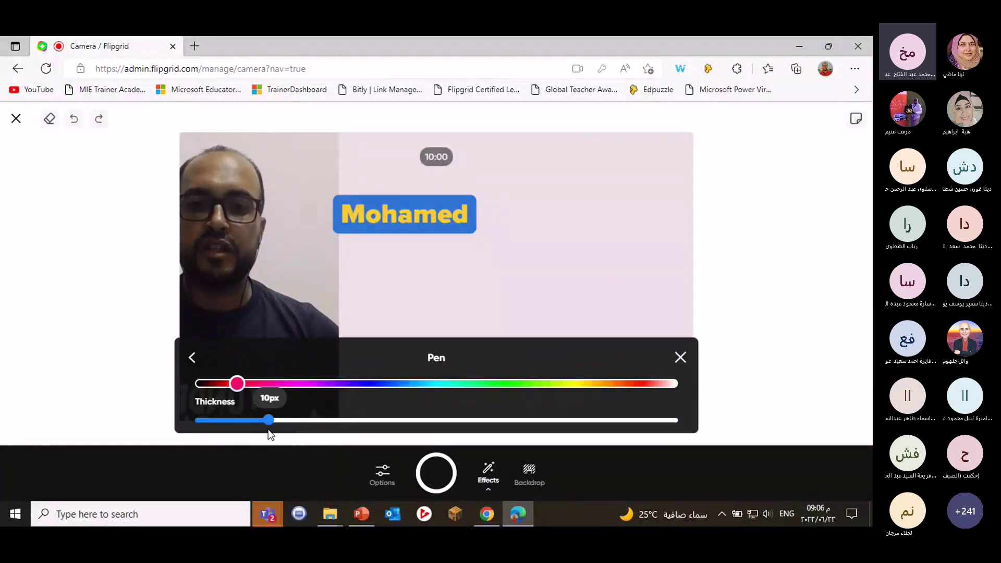
pyautogui.click(194, 357)
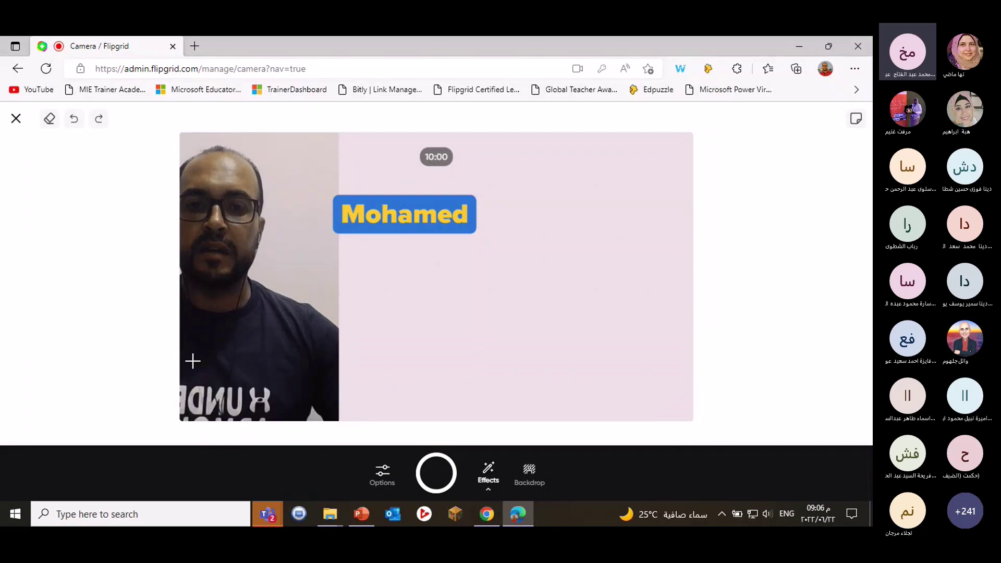
# Set the board split screen to 100% so the camera fills the frame.
pyautogui.click(416, 407)
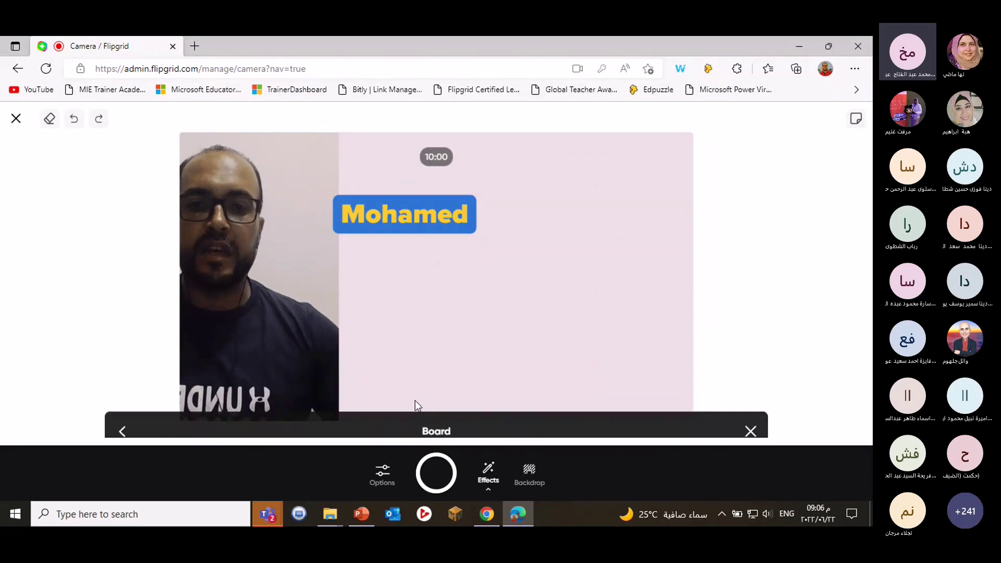
pyautogui.moveTo(332, 421); pyautogui.dragTo(379, 419)
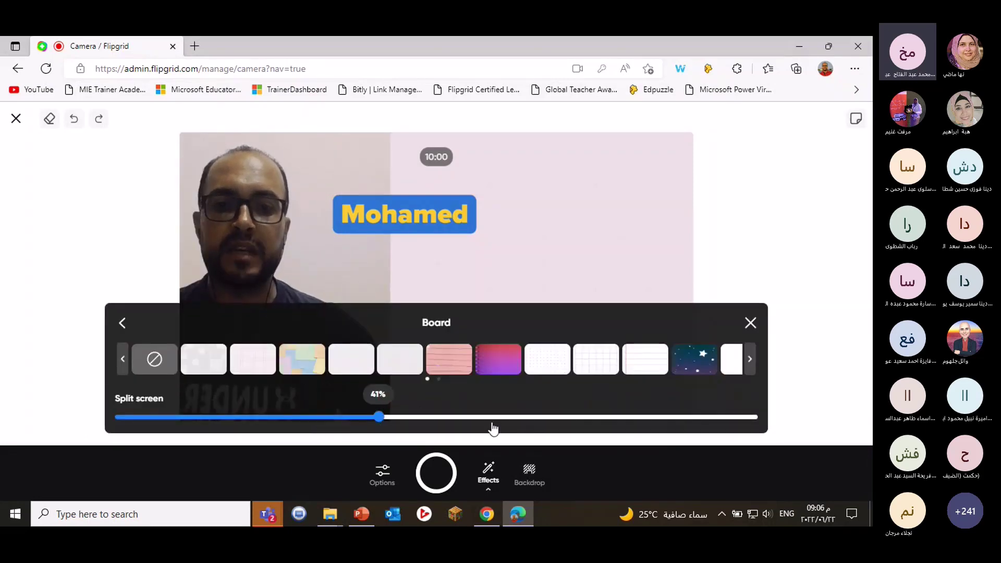
pyautogui.moveTo(493, 428); pyautogui.dragTo(759, 417)
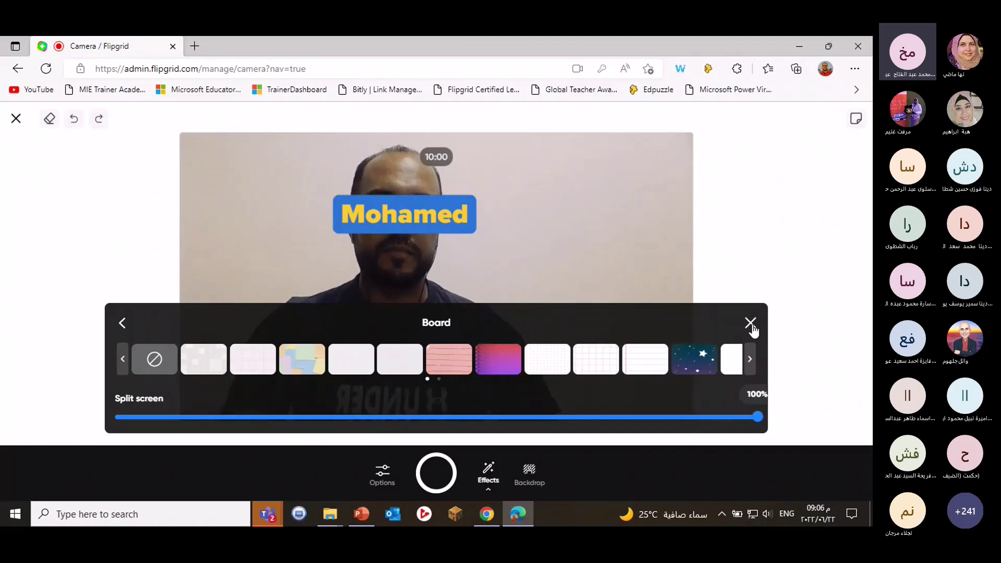
pyautogui.click(750, 323)
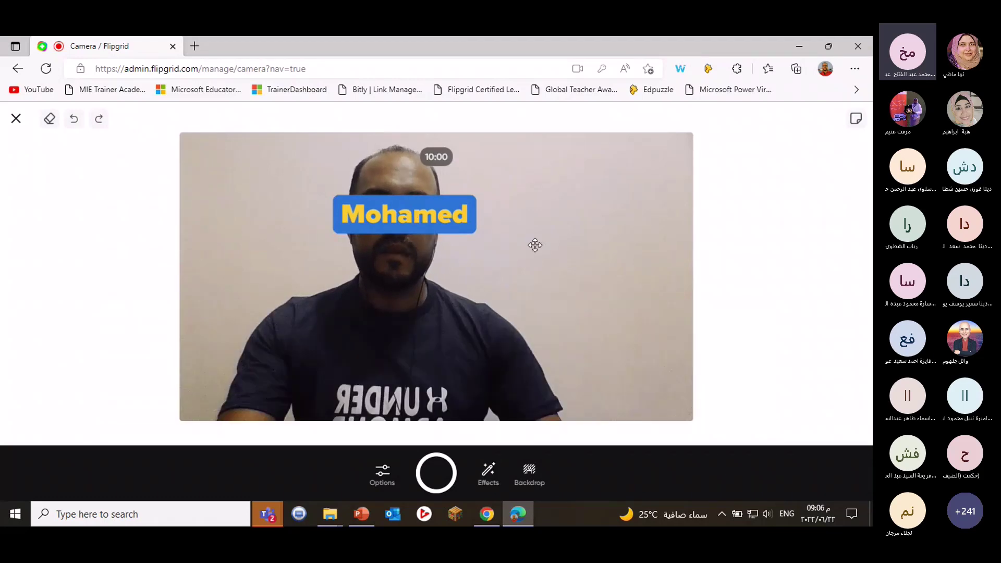
# Move the Mohamed label to the right of the face.
pyautogui.moveTo(535, 245); pyautogui.dragTo(532, 241)
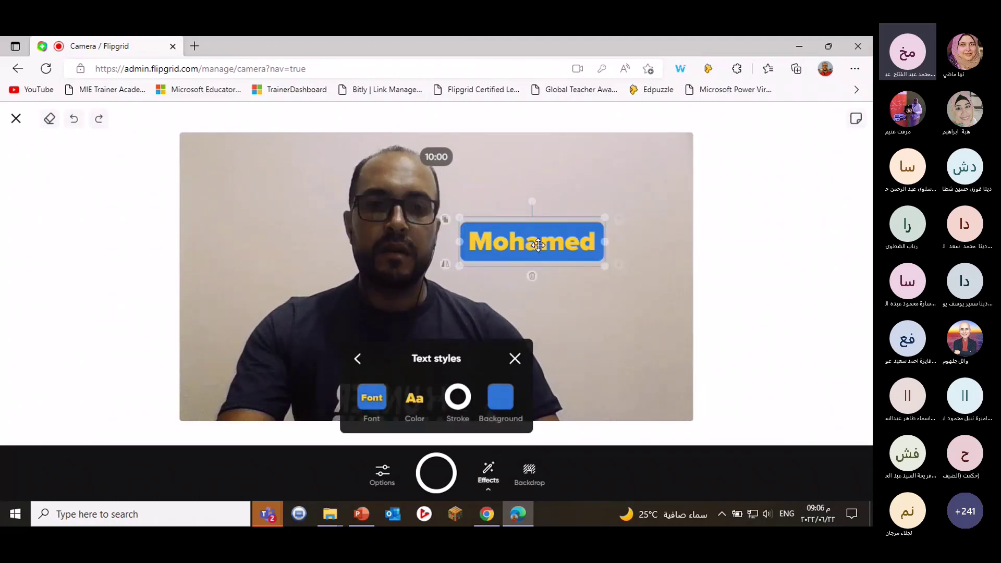
pyautogui.click(356, 363)
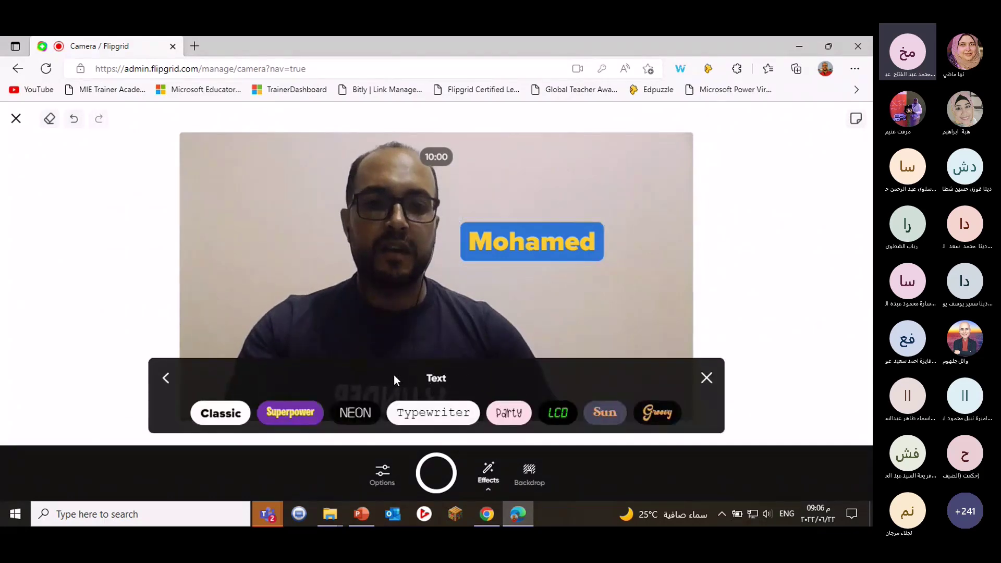
pyautogui.click(165, 377)
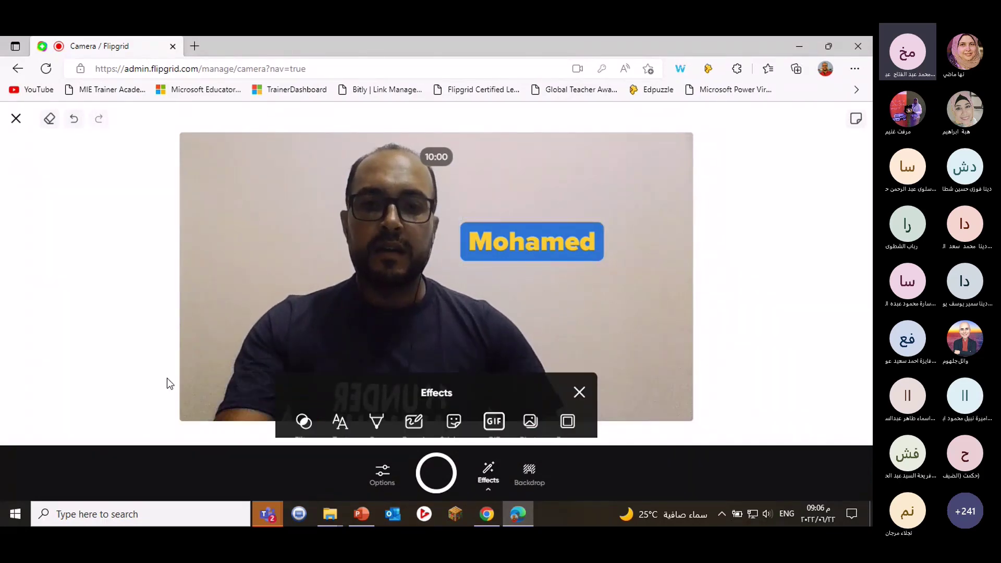
# Add the green monster sticker from Recent, move it down-right and shrink it.
pyautogui.click(455, 408)
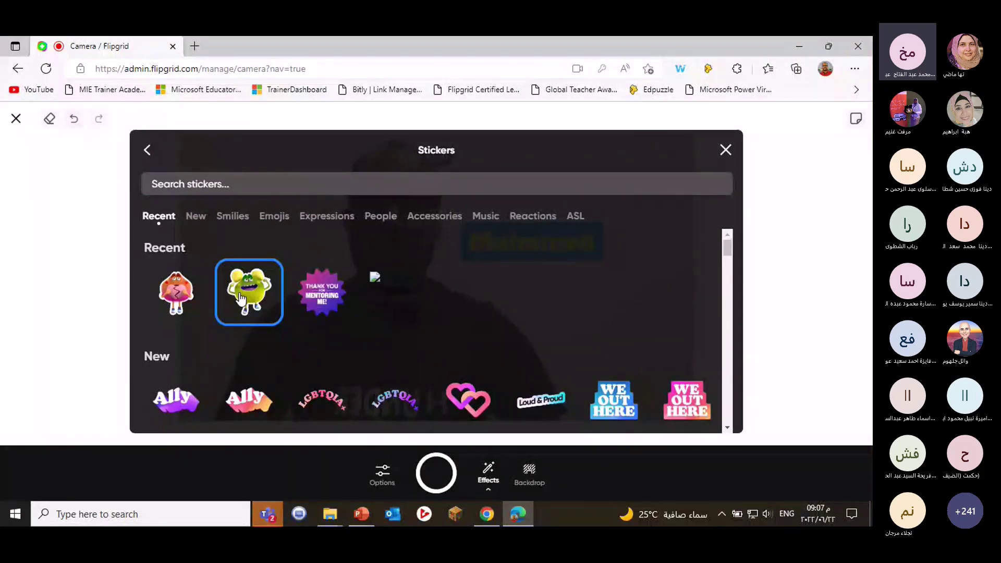
pyautogui.click(239, 298)
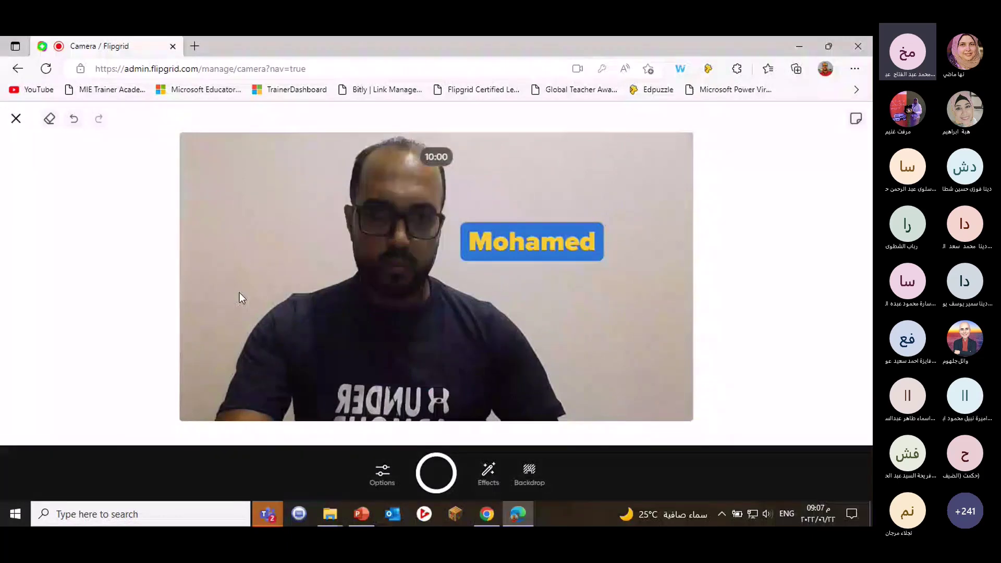
pyautogui.click(391, 312)
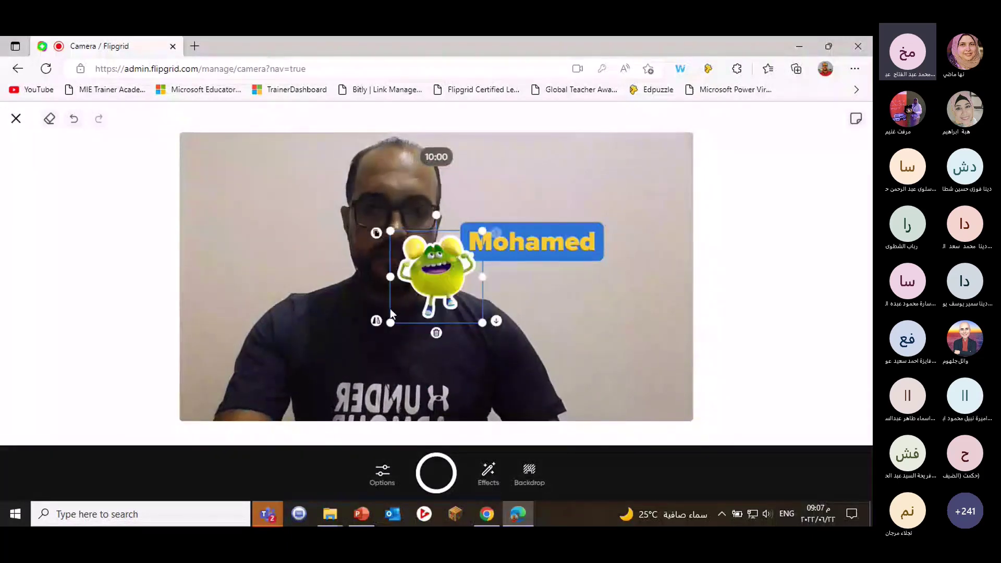
pyautogui.moveTo(391, 312); pyautogui.dragTo(565, 339)
pyautogui.moveTo(620, 296); pyautogui.dragTo(532, 318)
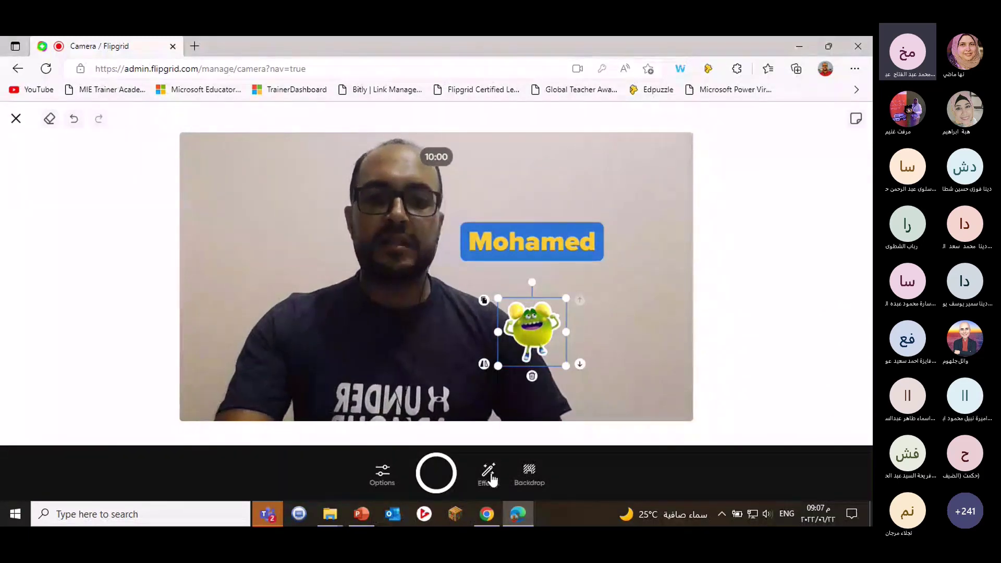
# Apply the purple DJ-stage frame instead of My Pledge, and place the monster sticker under the name tag.
pyautogui.click(491, 475)
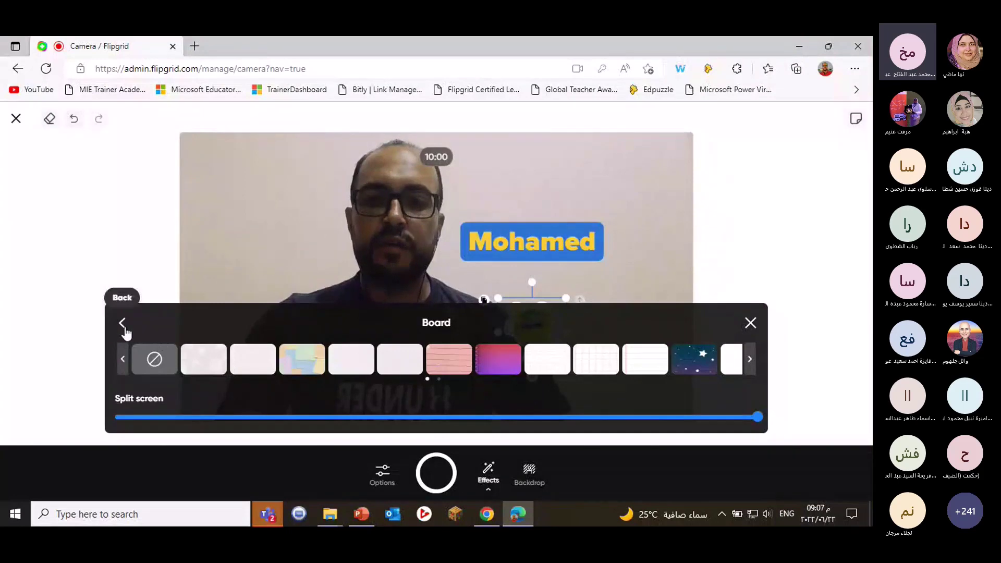
pyautogui.click(123, 324)
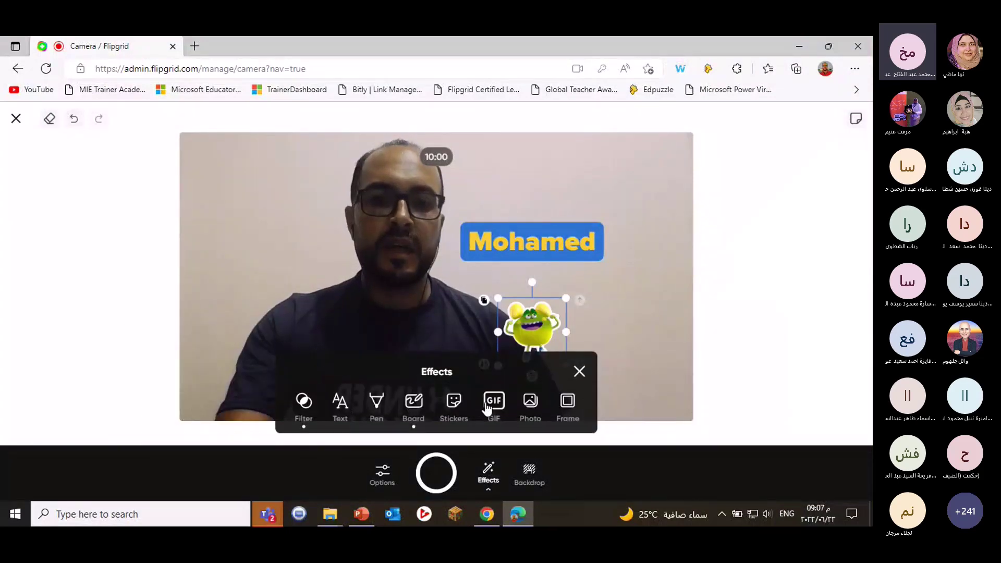
pyautogui.click(535, 406)
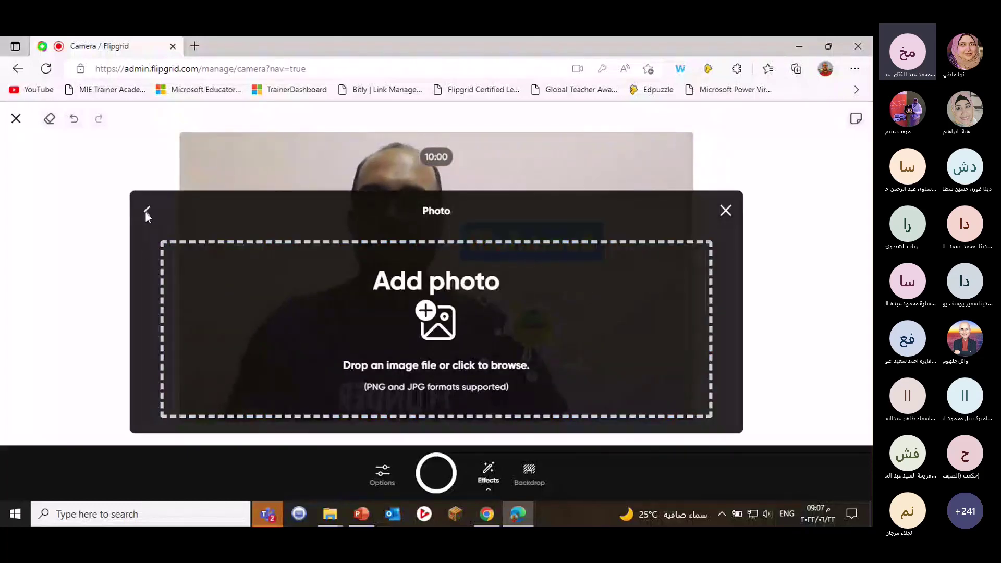
pyautogui.click(146, 211)
pyautogui.click(568, 404)
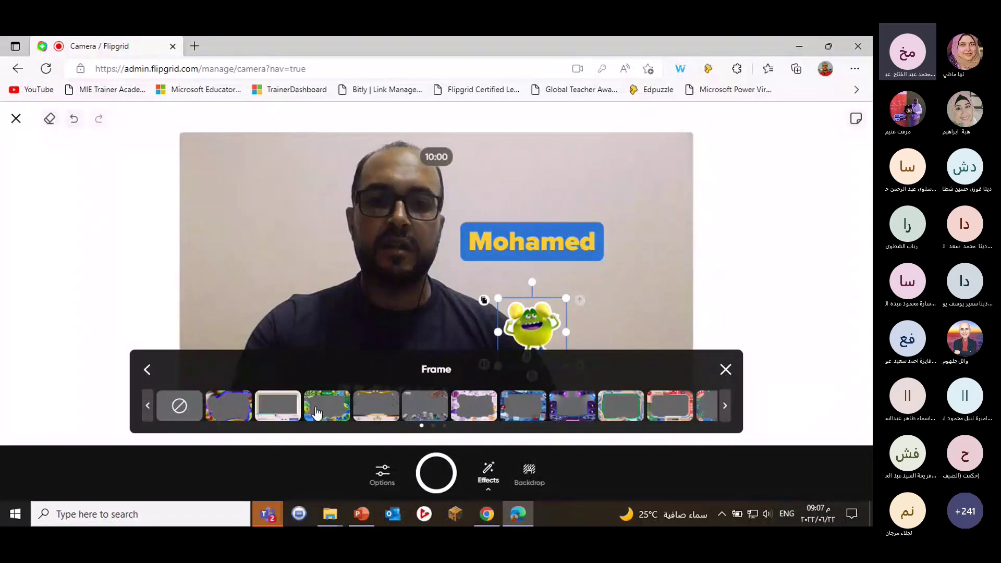
pyautogui.click(317, 412)
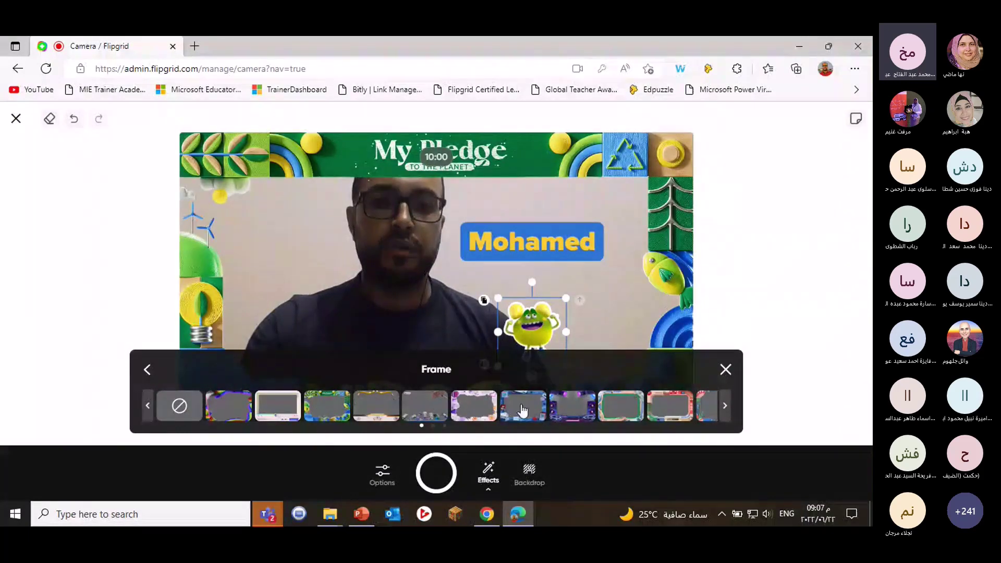
pyautogui.click(576, 415)
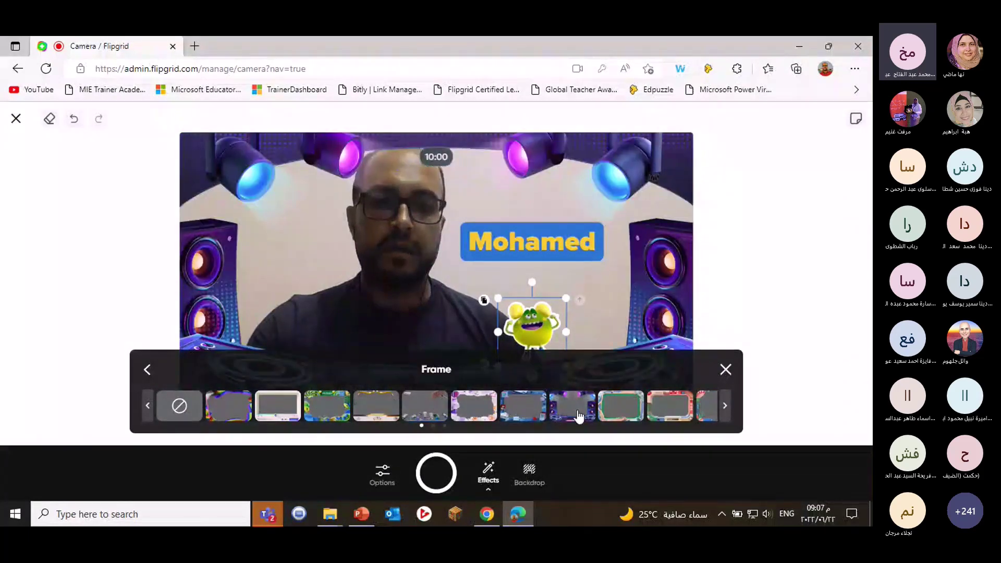
pyautogui.click(725, 370)
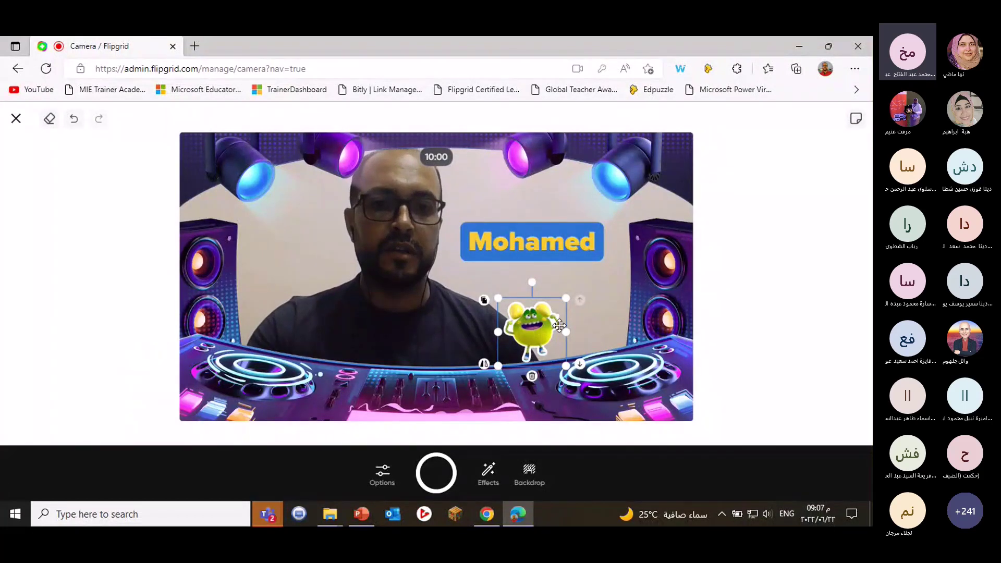
pyautogui.moveTo(559, 325); pyautogui.dragTo(585, 294)
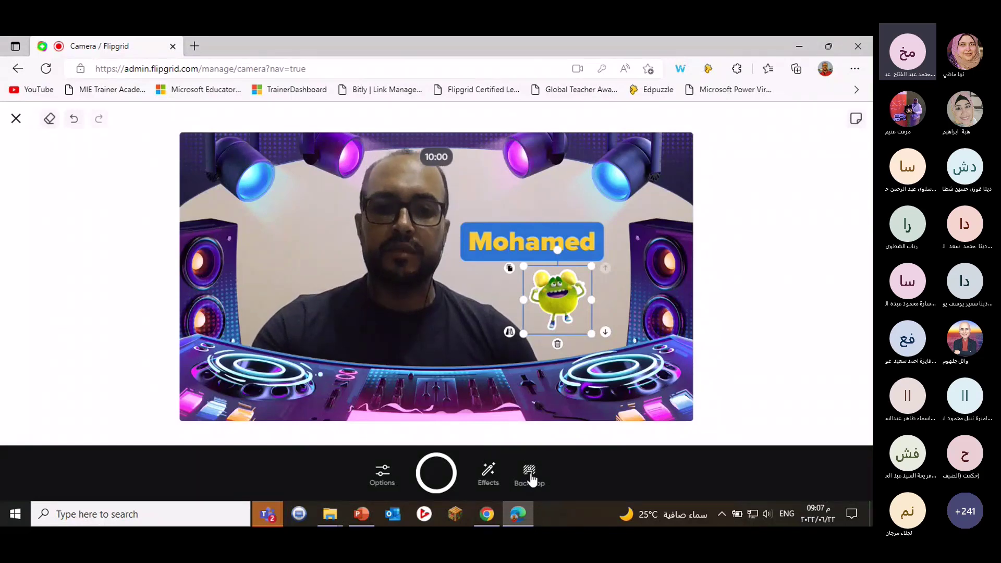
pyautogui.click(530, 475)
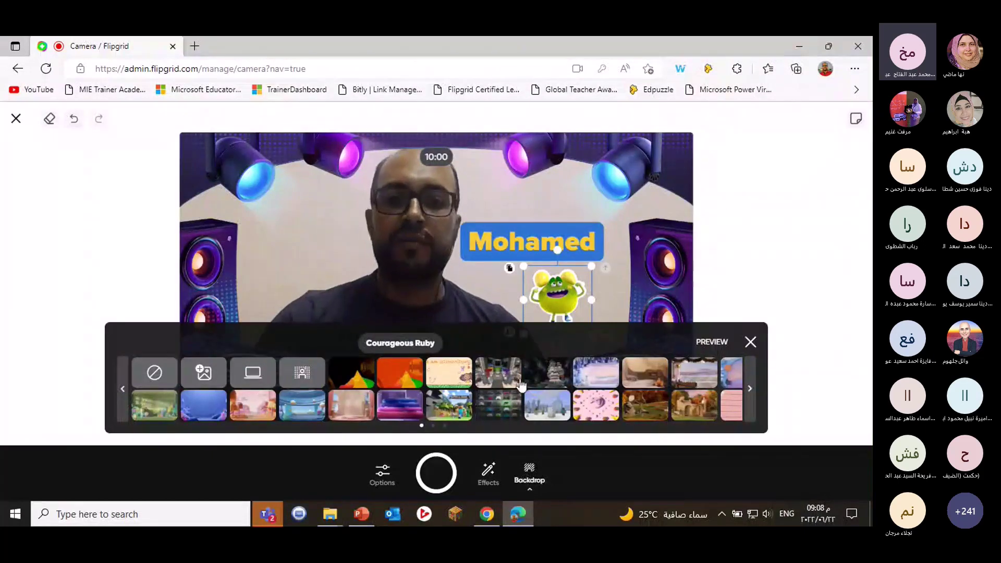
pyautogui.click(750, 342)
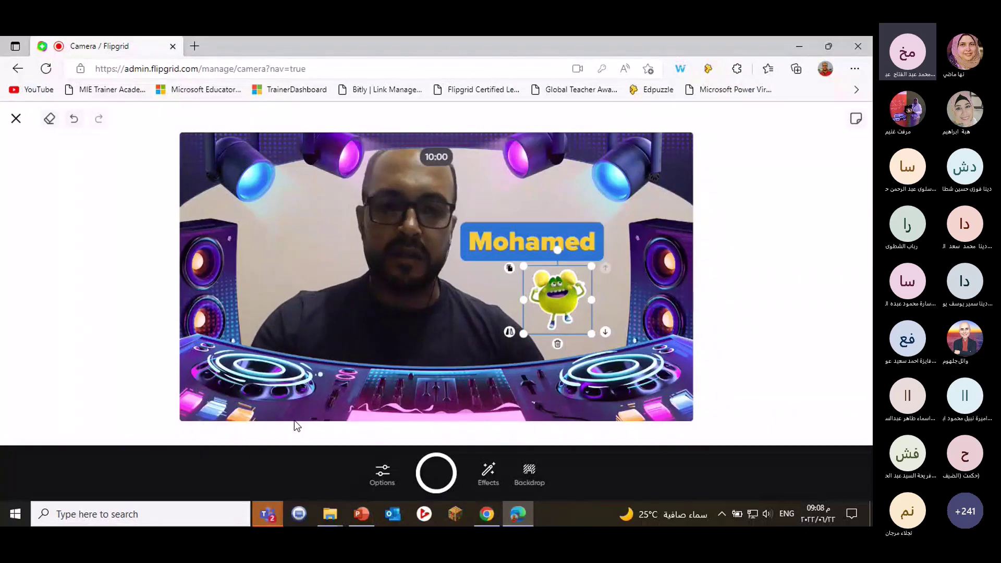
# Add a sticky note with the text 'Hello'.
pyautogui.click(855, 125)
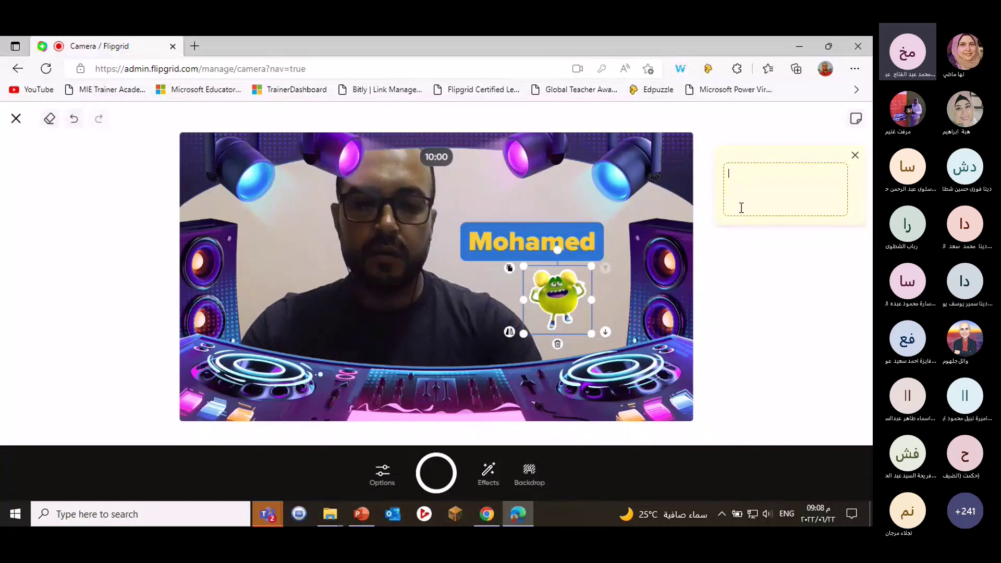
pyautogui.write('H')
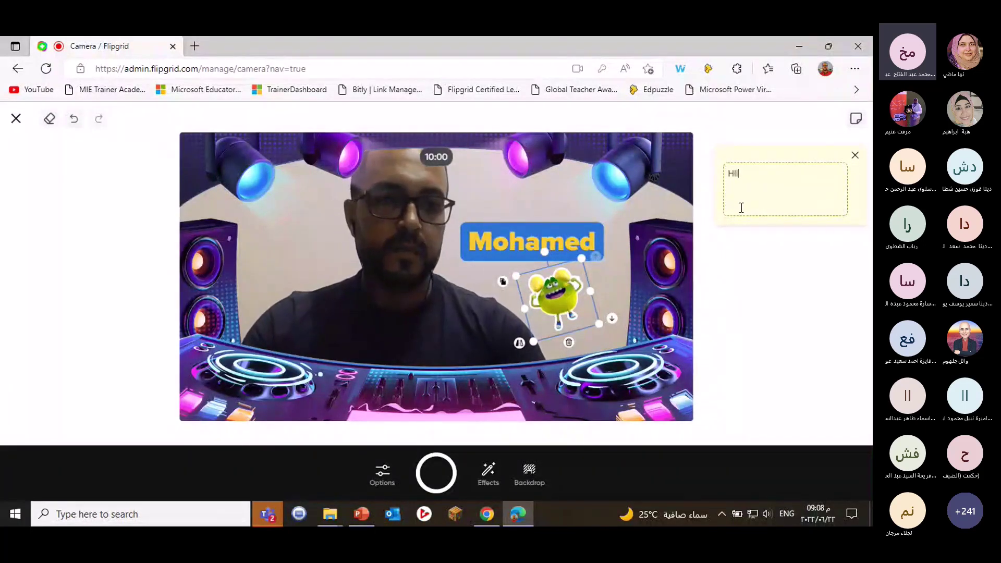
pyautogui.write('ell')
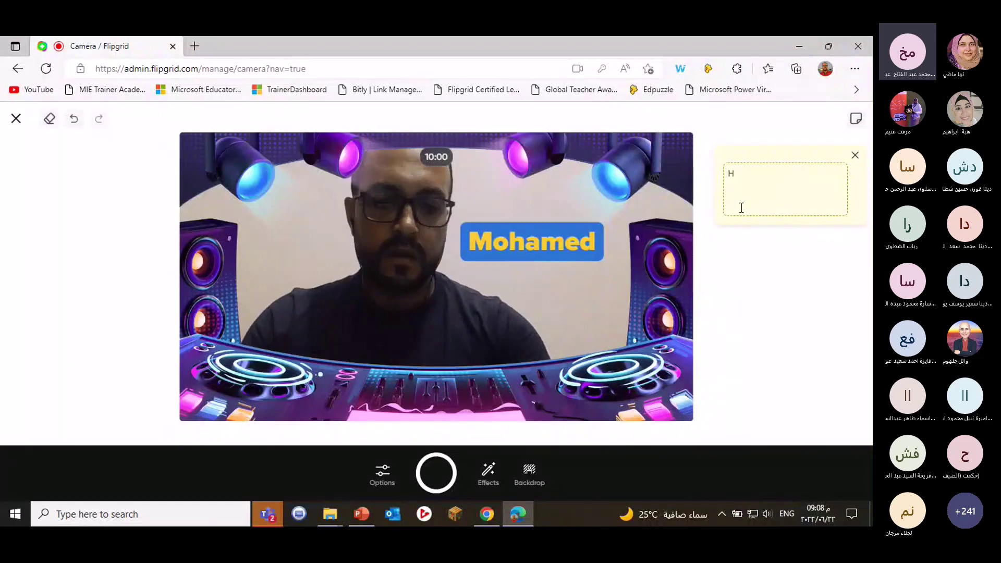
pyautogui.write('o')
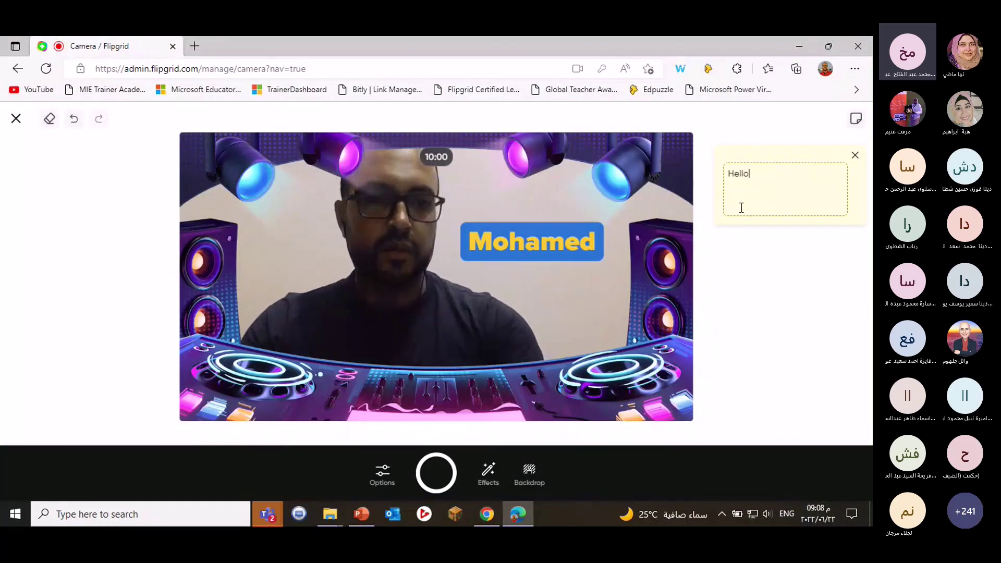
pyautogui.click(744, 301)
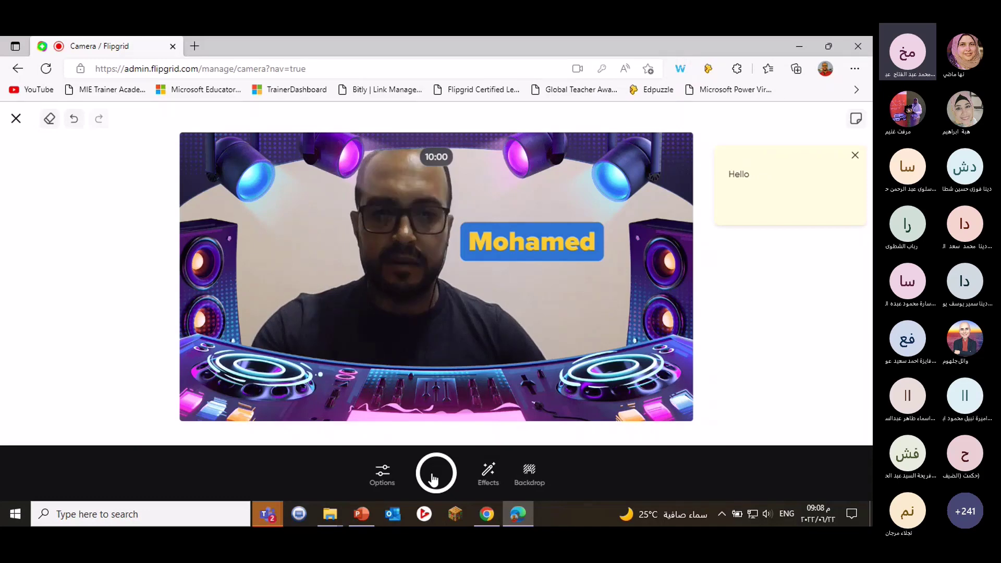
# Record a clip of about 15 seconds, then pause the recording.
pyautogui.click(433, 476)
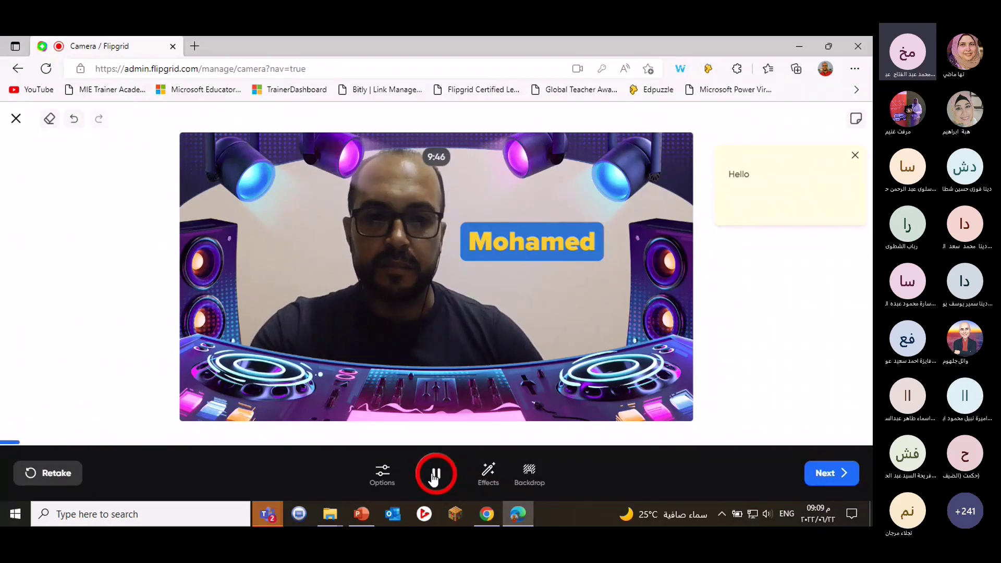
pyautogui.click(433, 477)
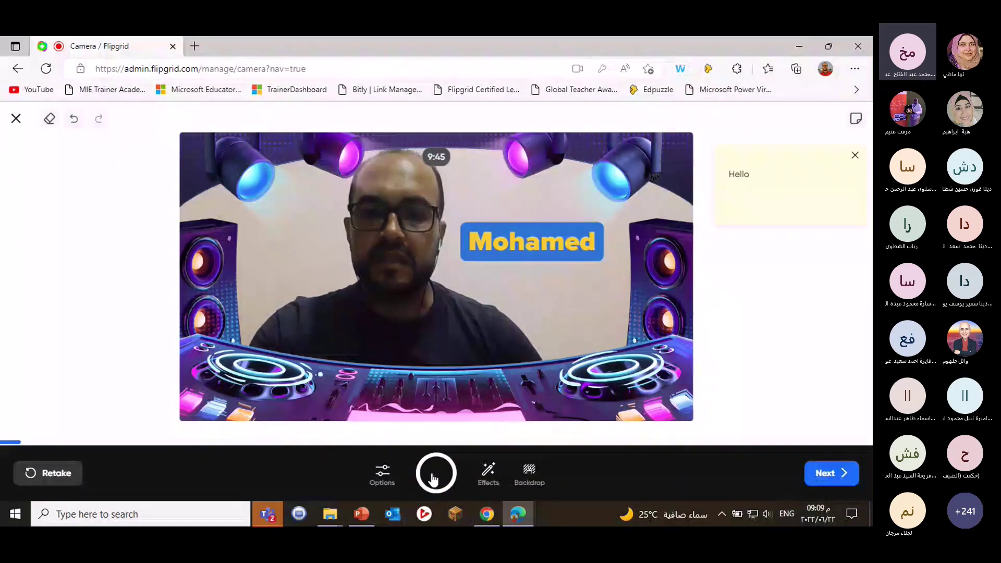
# Add the Dough Donuts track as background music to the 0:14 clip and continue to posting.
pyautogui.click(823, 475)
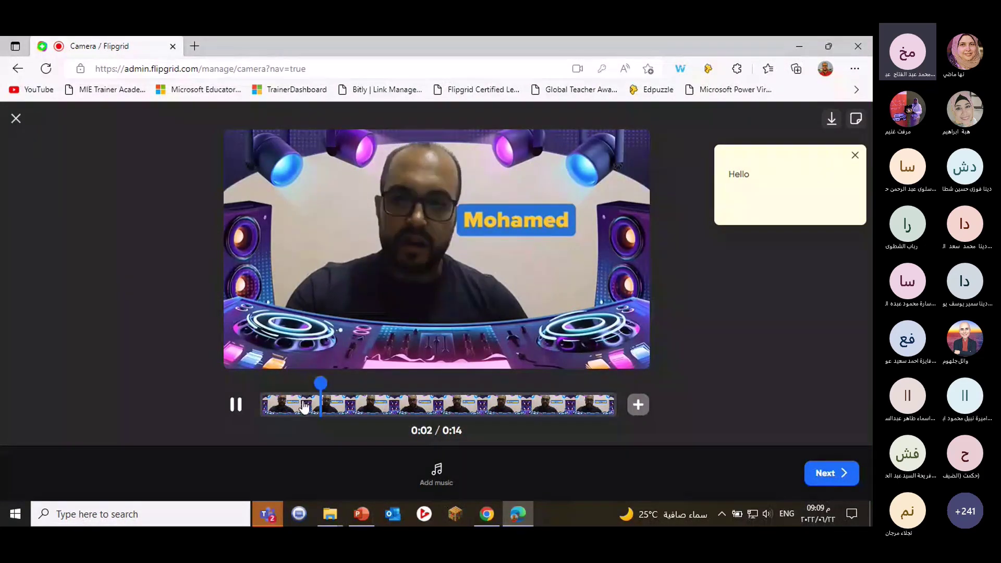
pyautogui.click(230, 404)
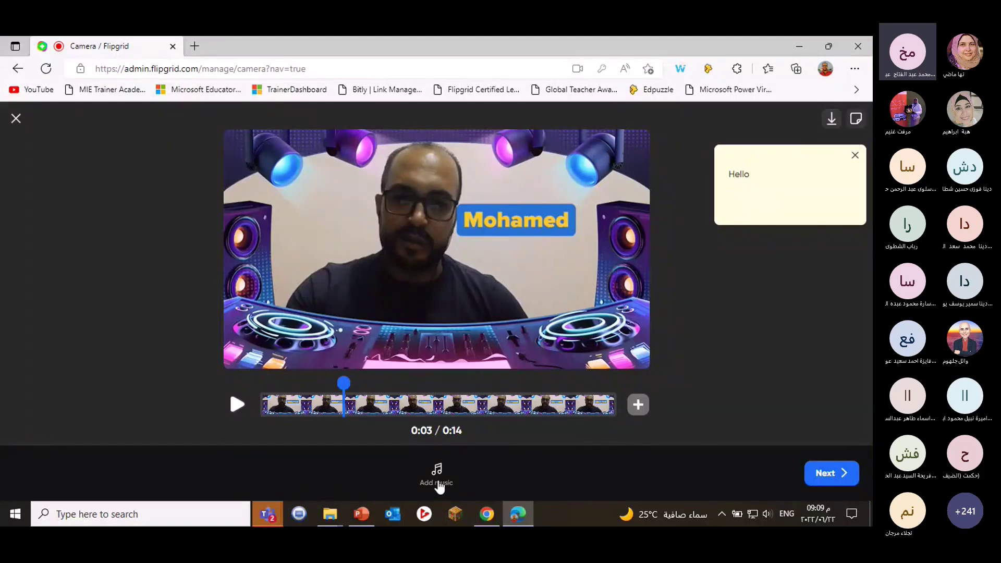
pyautogui.click(438, 482)
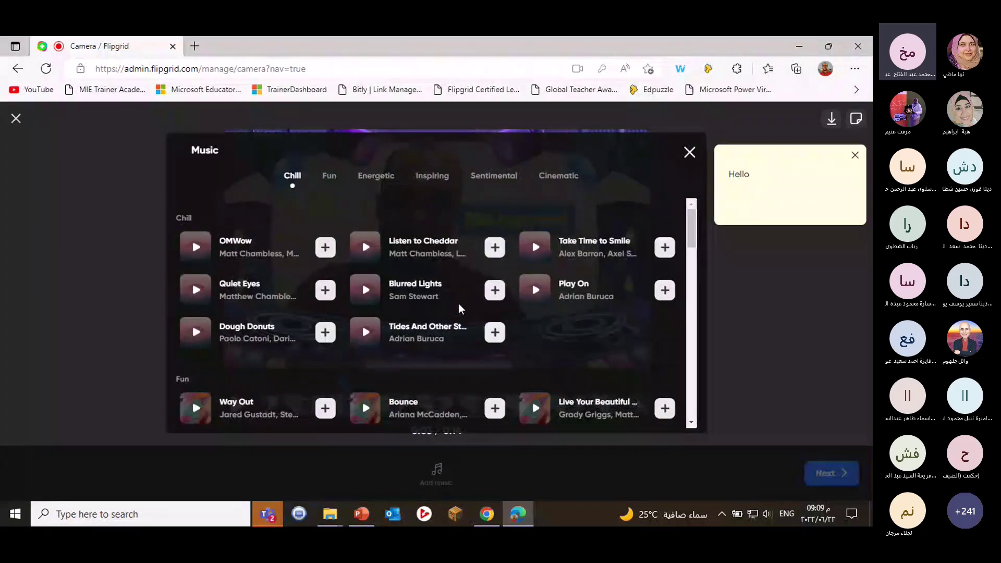
pyautogui.click(194, 334)
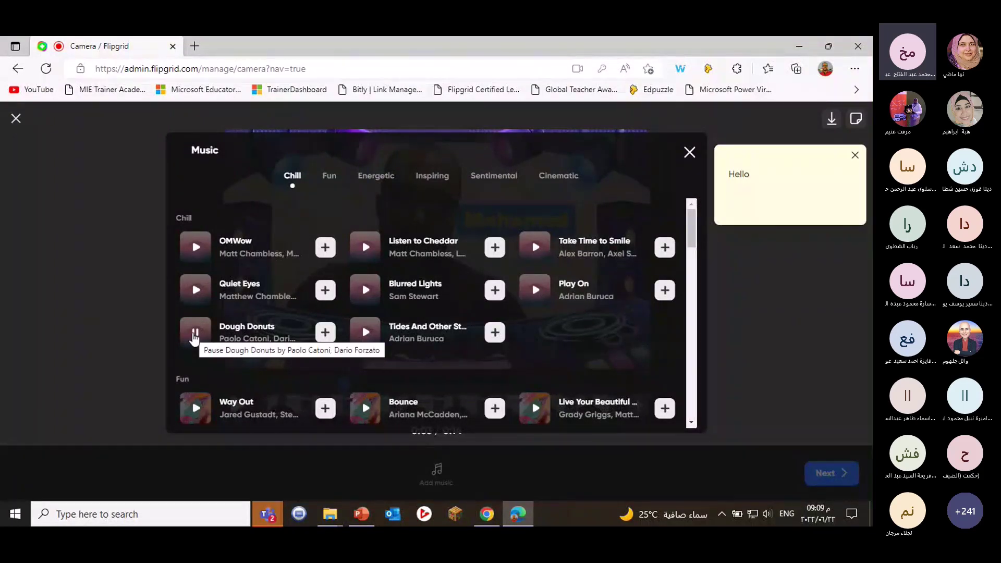
pyautogui.click(324, 333)
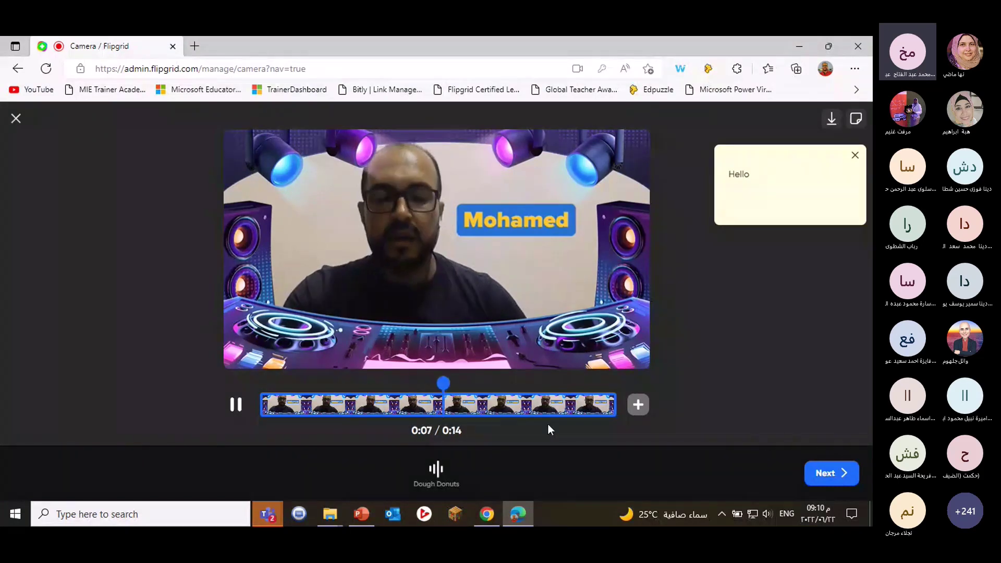
pyautogui.click(840, 474)
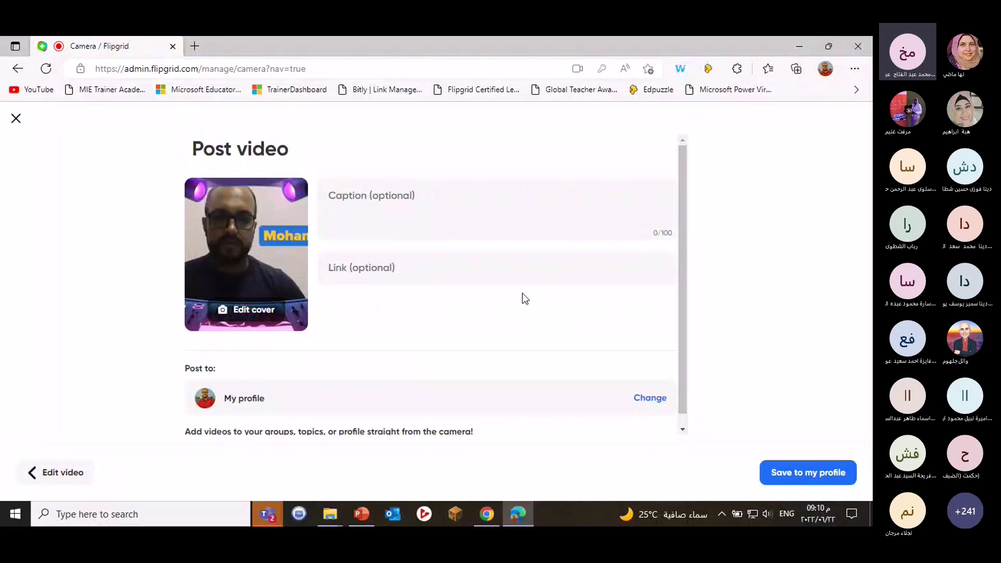
# Change the post destination to the Global warming topic and post the video.
pyautogui.click(645, 399)
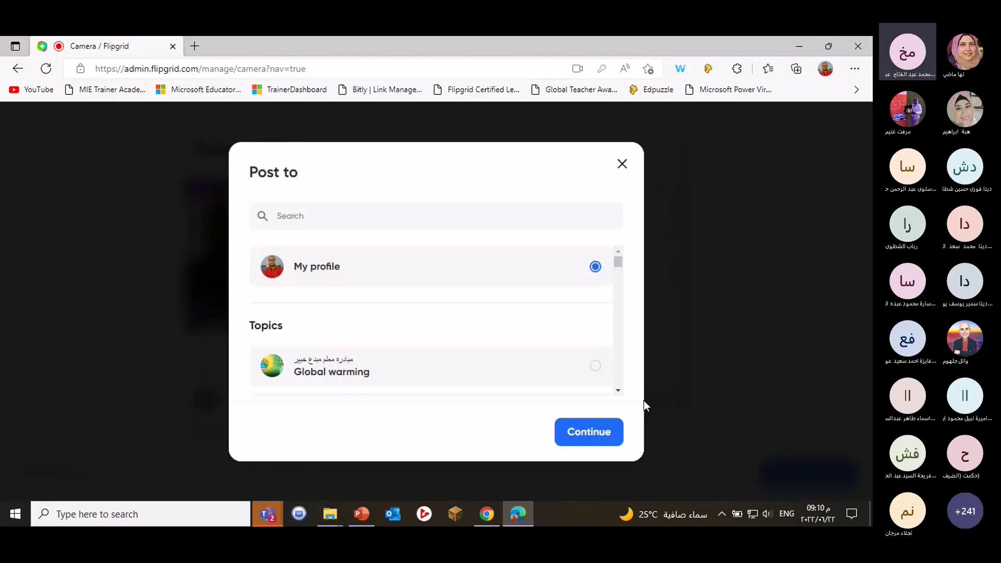
pyautogui.scroll(-1, 311, 369)
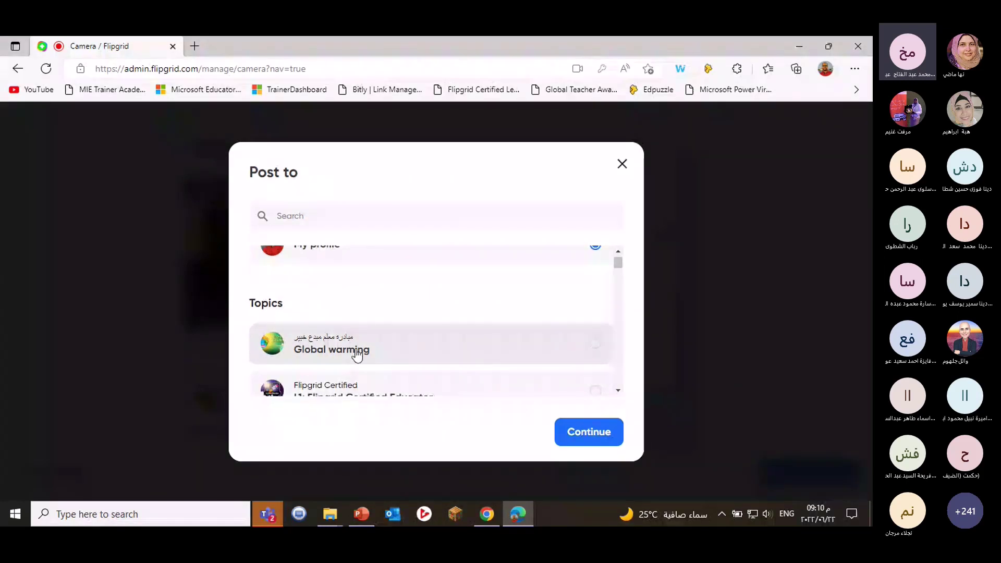
pyautogui.scroll(-1, 357, 354)
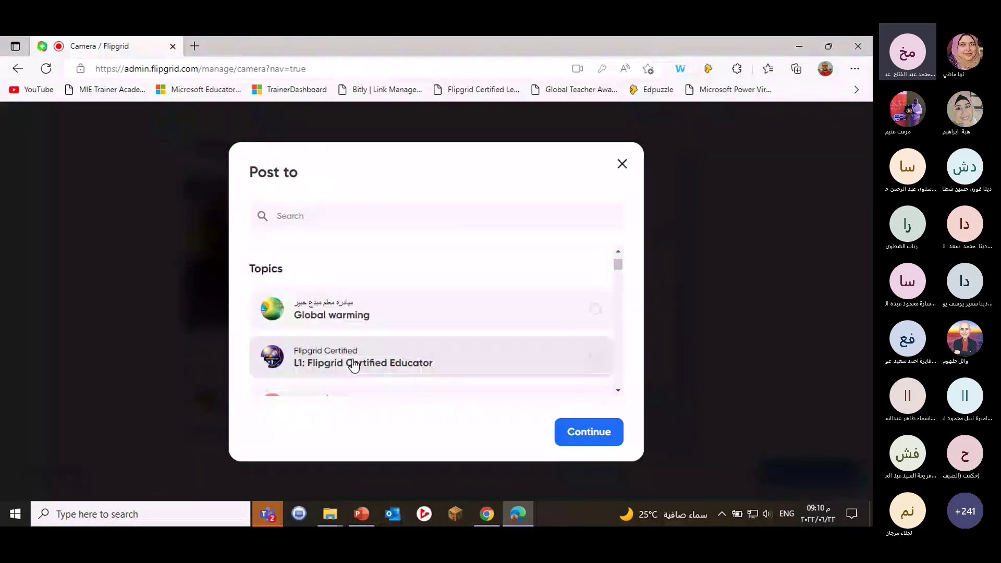
pyautogui.scroll(-3, 354, 365)
pyautogui.scroll(-1, 352, 360)
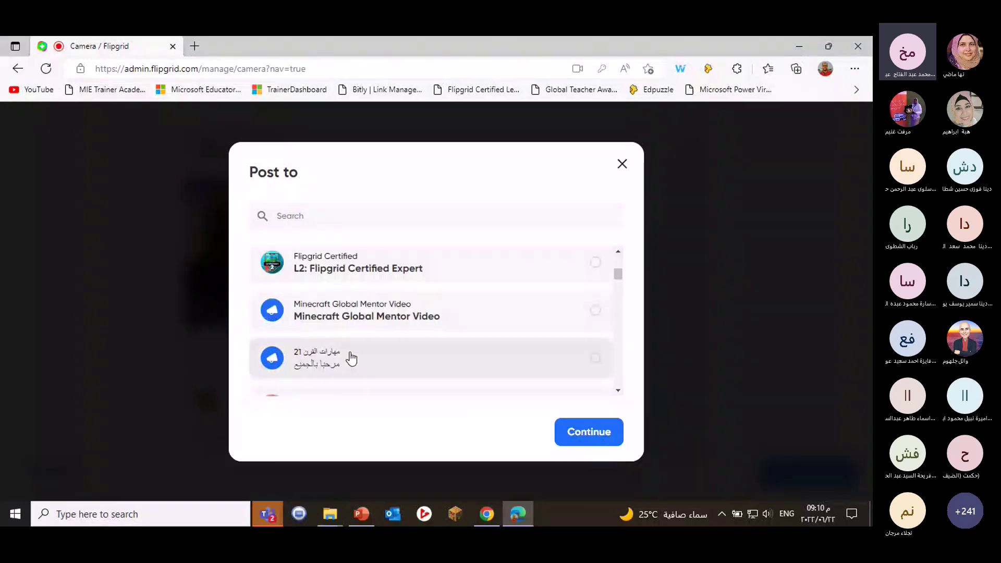
pyautogui.scroll(2, 351, 359)
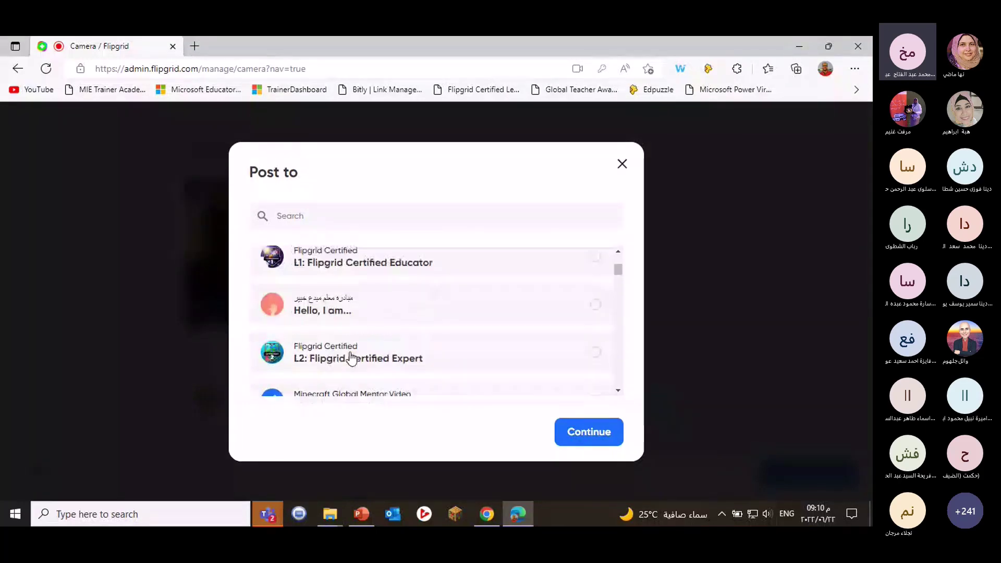
pyautogui.scroll(3, 351, 359)
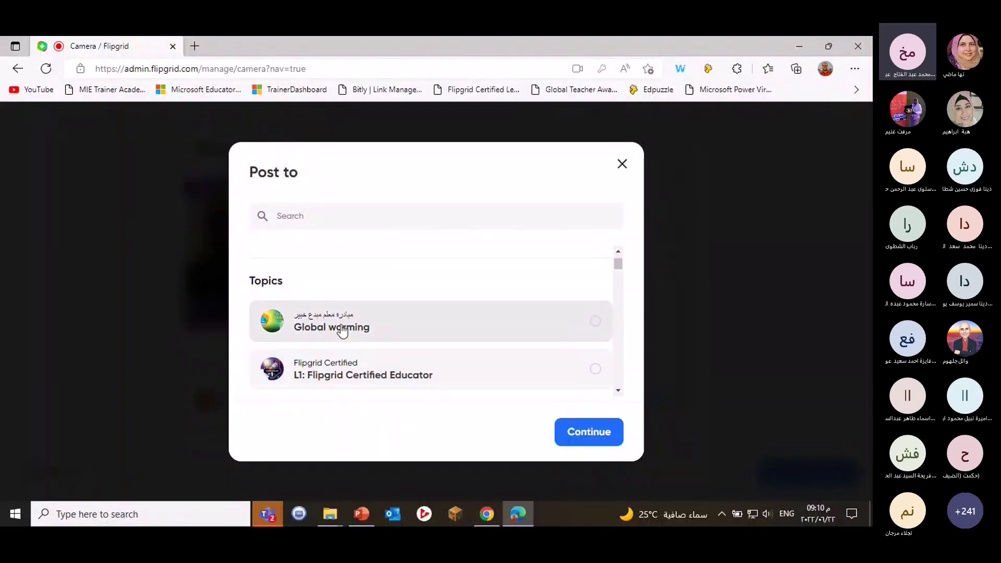
pyautogui.click(341, 328)
pyautogui.click(585, 439)
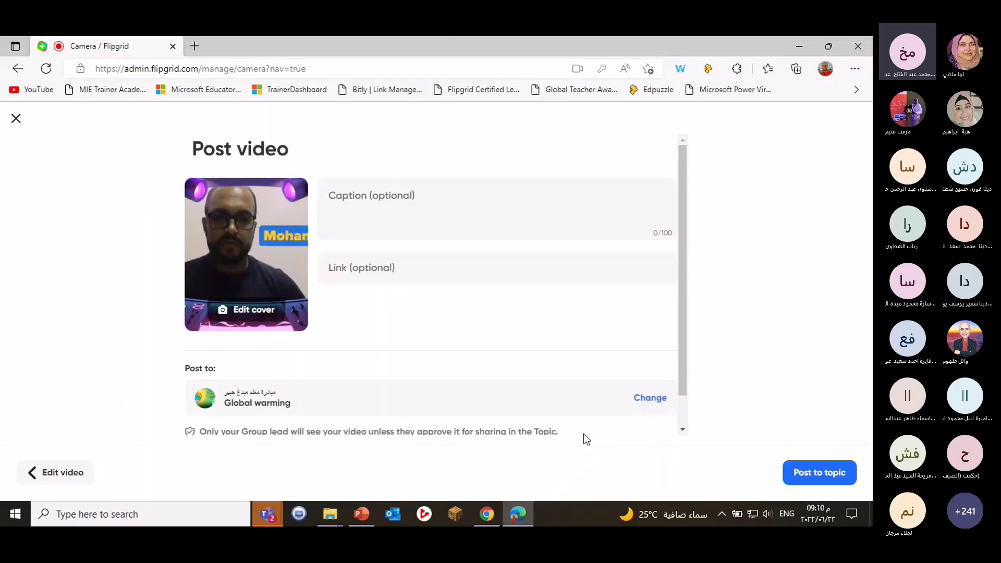
pyautogui.click(823, 485)
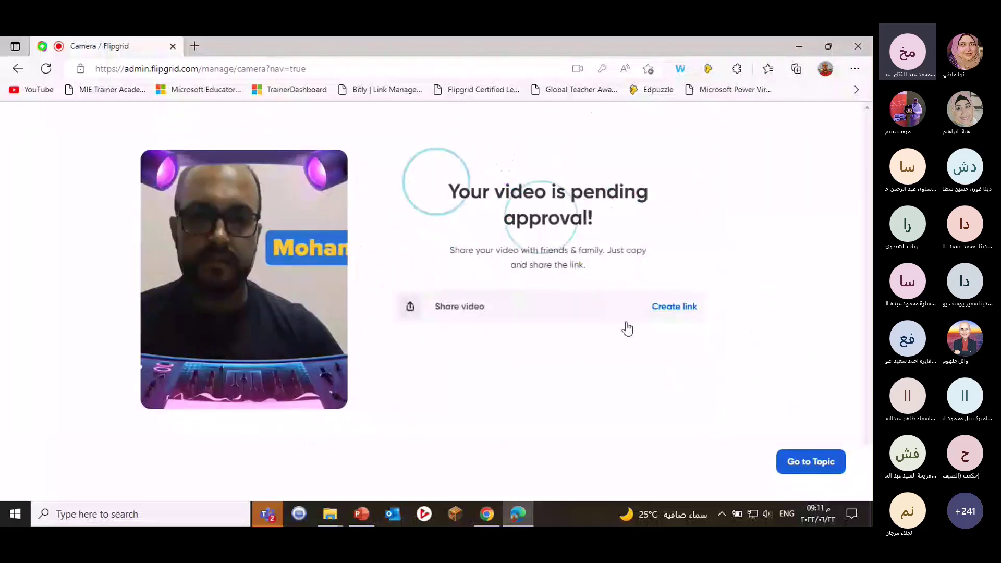
# Open the Global warming topic, play the second response, then pause the response videos.
pyautogui.click(810, 467)
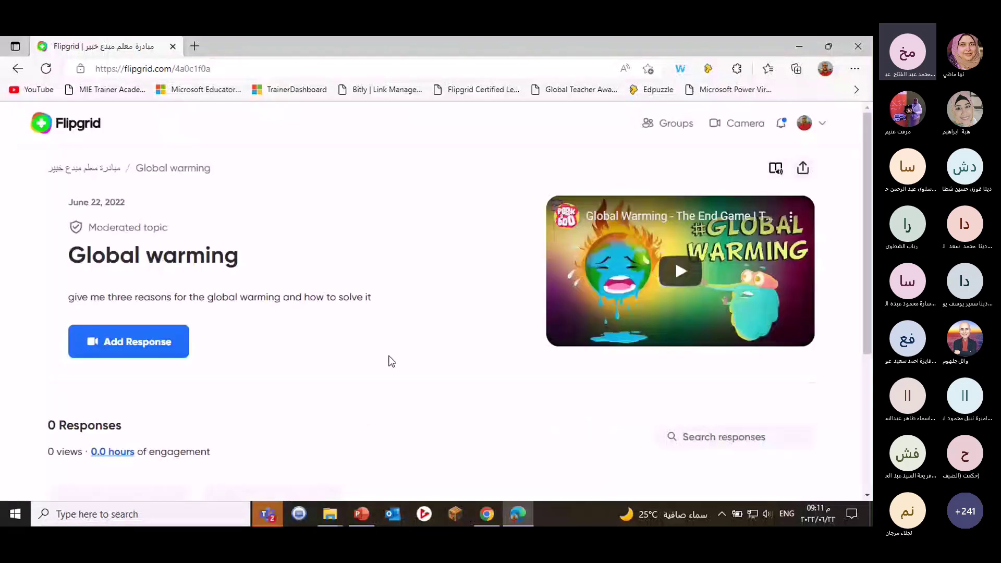
pyautogui.scroll(-1, 469, 388)
pyautogui.scroll(1, 420, 387)
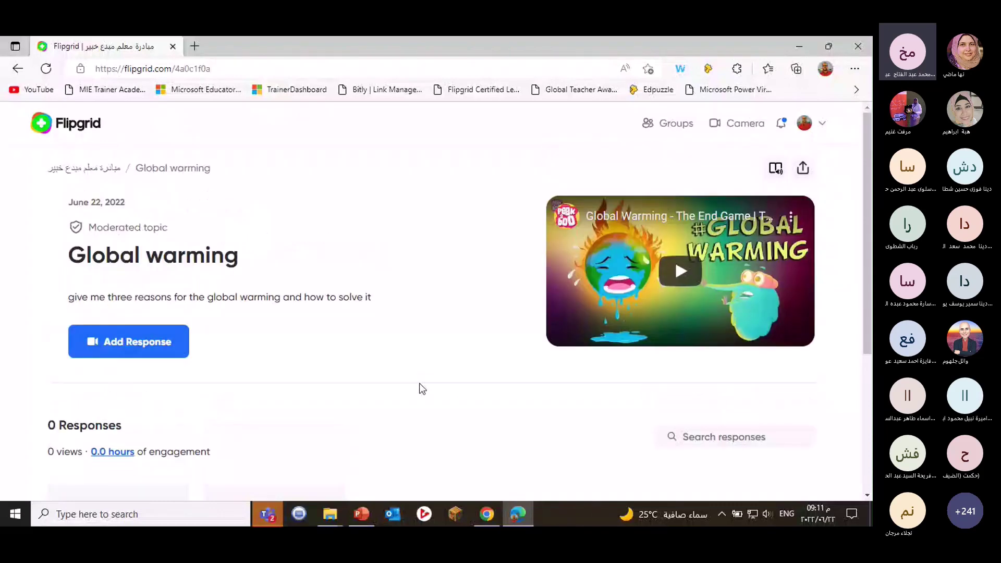
pyautogui.scroll(-4, 420, 386)
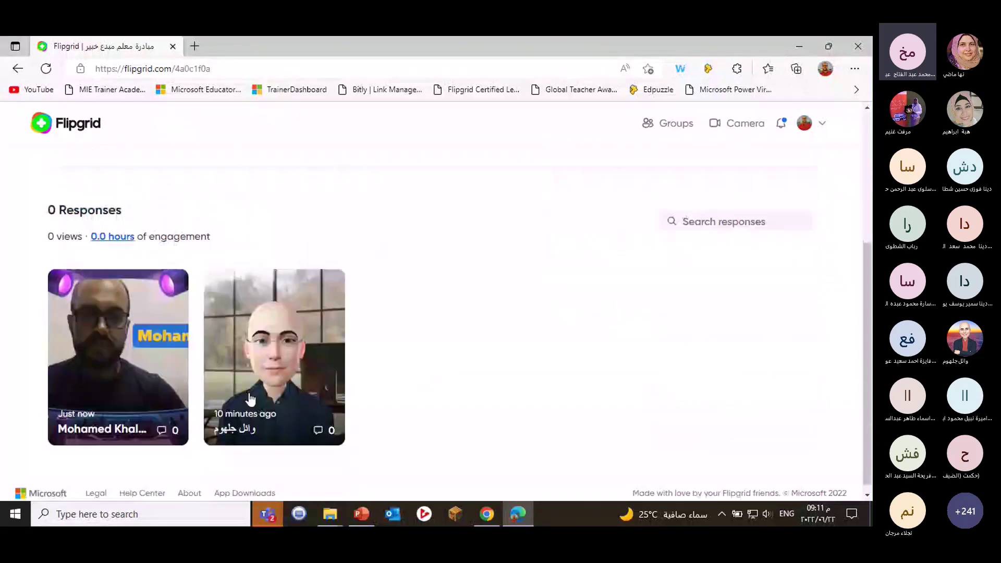
pyautogui.click(279, 362)
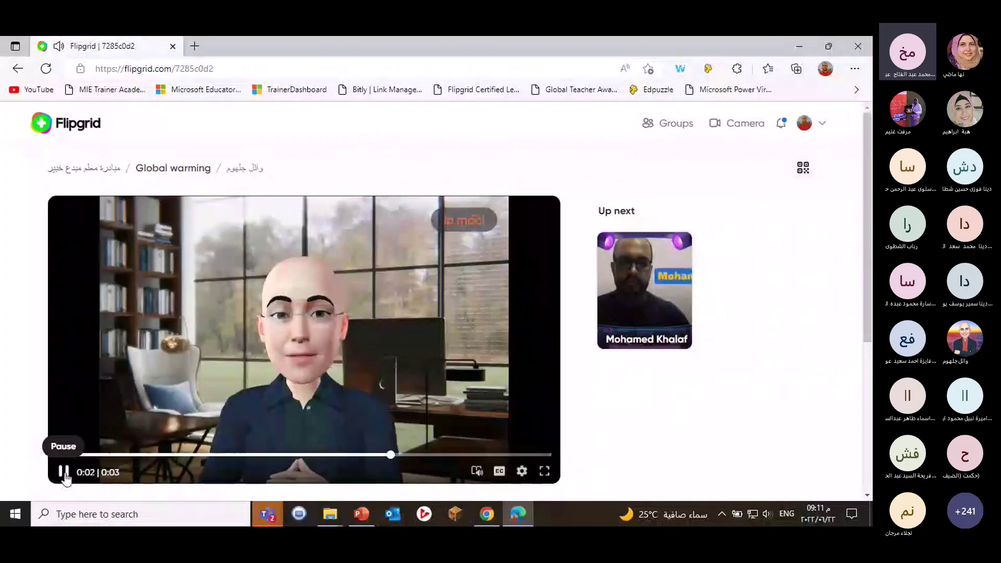
pyautogui.click(64, 471)
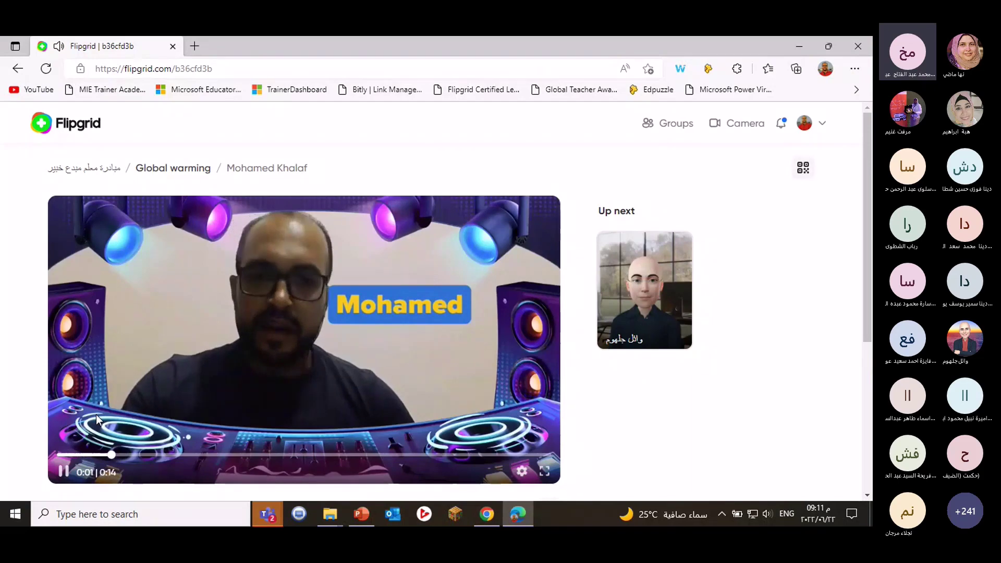
pyautogui.click(61, 475)
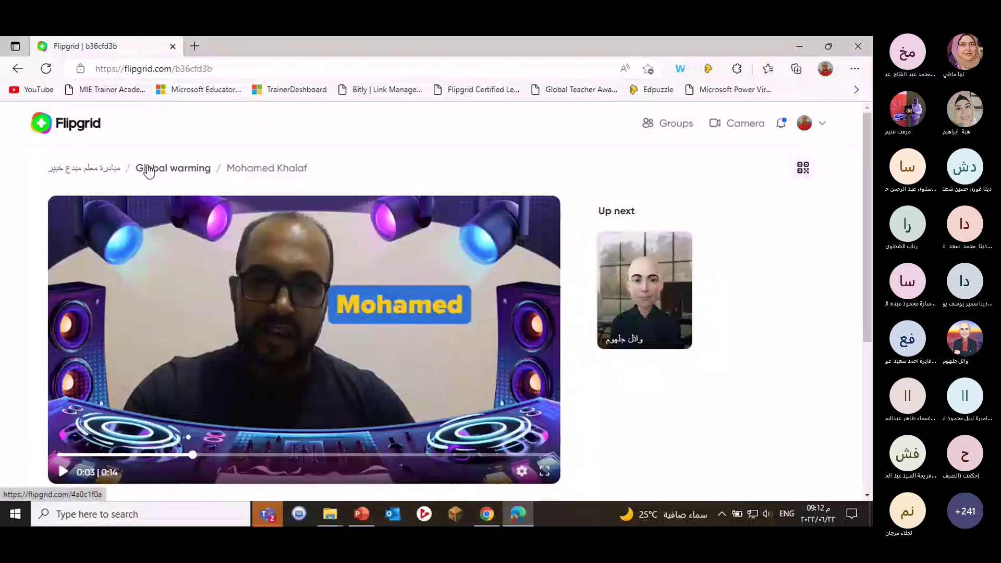
# Return to the group page with its 2 topics and 25 members, and open the account menu.
pyautogui.click(95, 171)
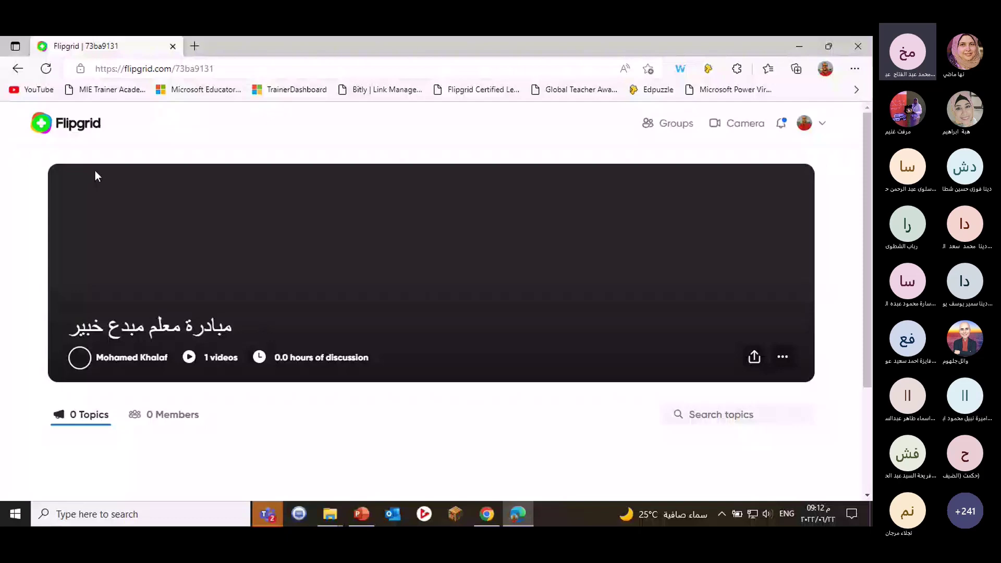
pyautogui.scroll(-3, 167, 241)
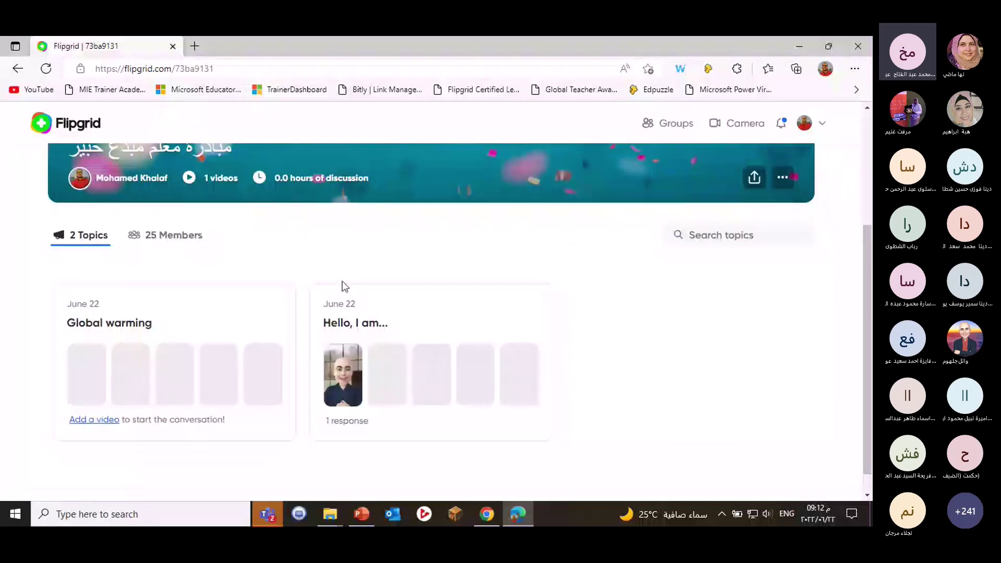
pyautogui.scroll(3, 342, 282)
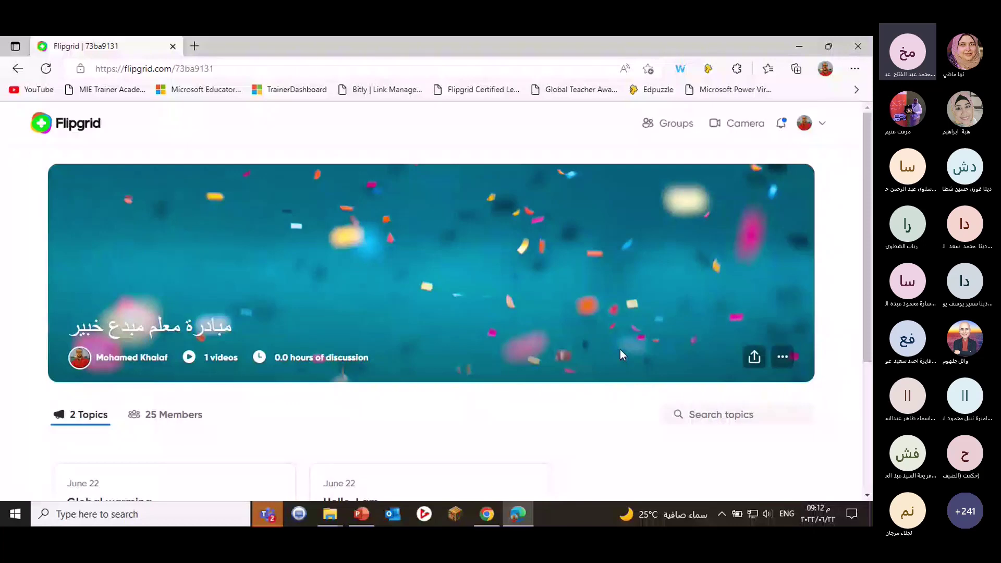
pyautogui.click(813, 128)
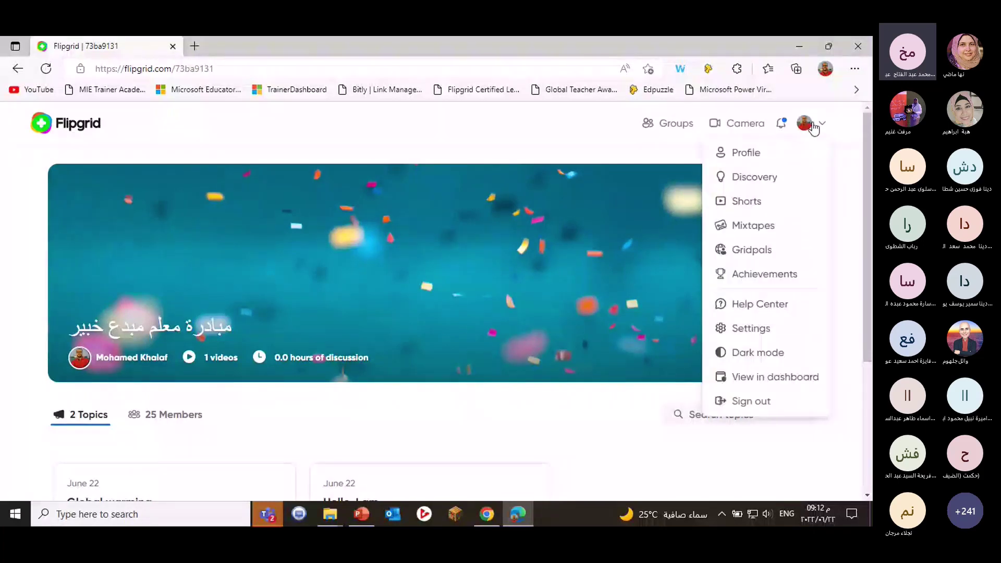
# Open Discovery and browse Featured and Topics for Me, such as Describe your outfit! and MY HOUSE ROOM.
pyautogui.click(769, 183)
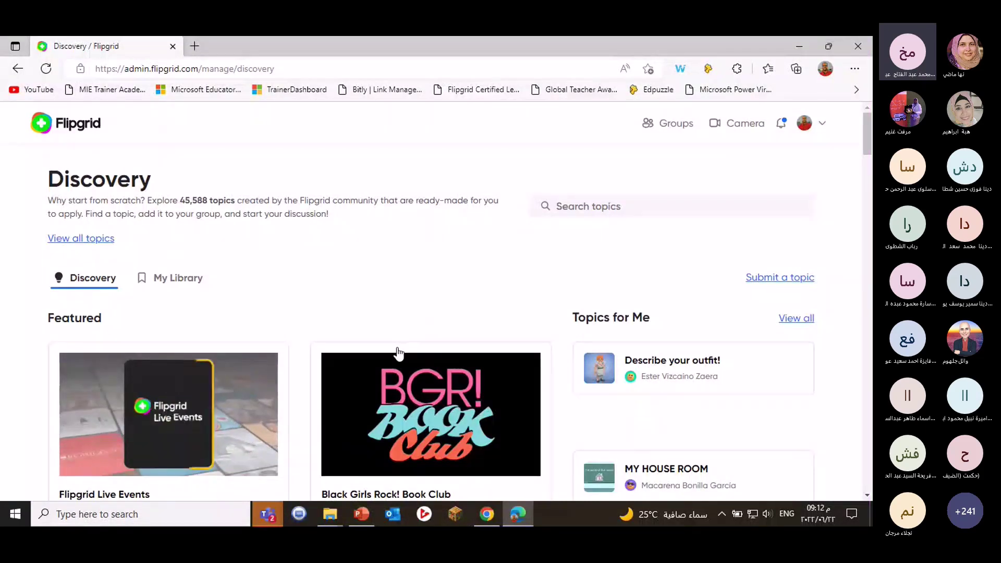
pyautogui.scroll(-1, 398, 353)
pyautogui.scroll(-2, 315, 355)
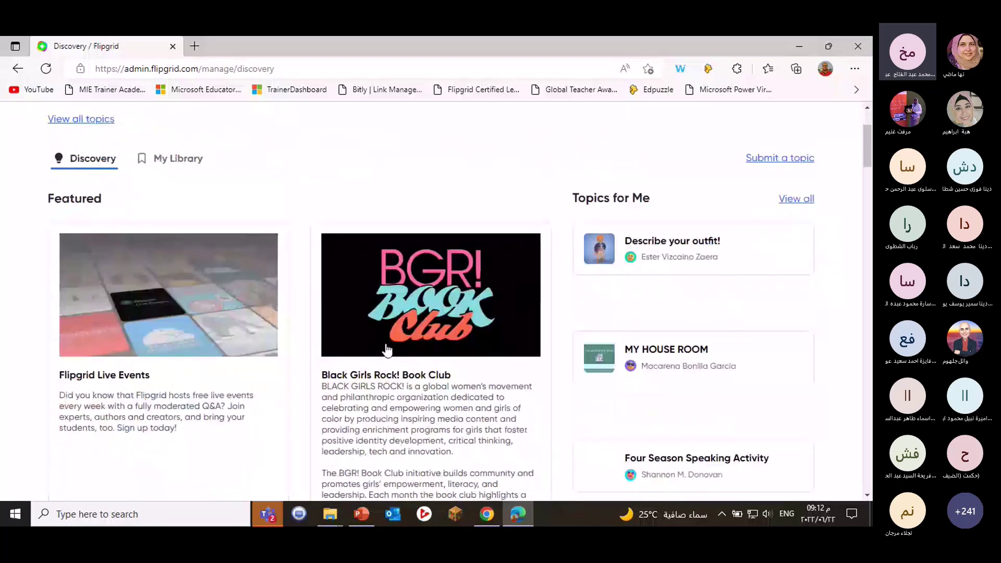
pyautogui.scroll(3, 620, 338)
pyautogui.scroll(-1, 620, 338)
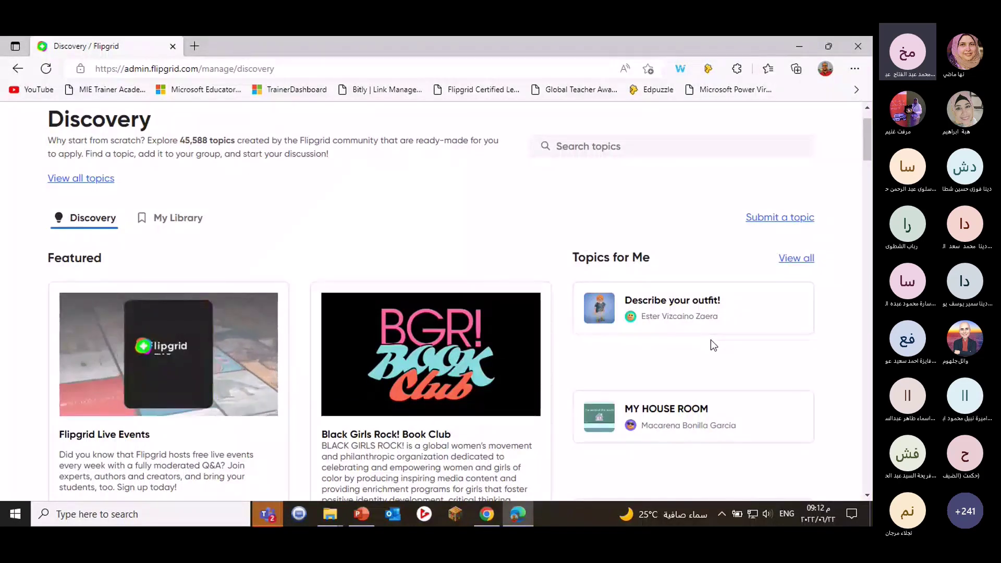
pyautogui.scroll(-4, 698, 313)
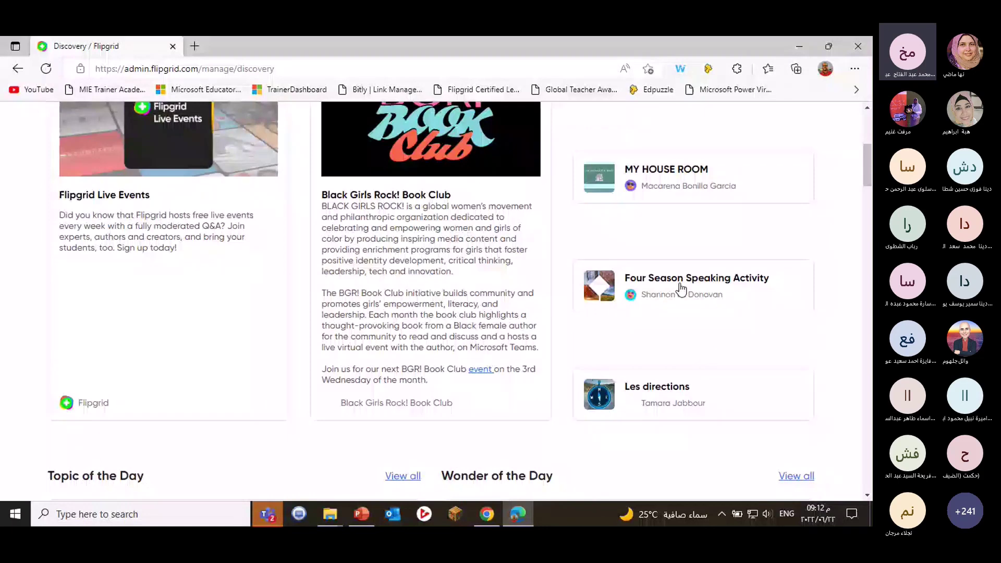
pyautogui.scroll(-2, 680, 308)
pyautogui.scroll(3, 680, 328)
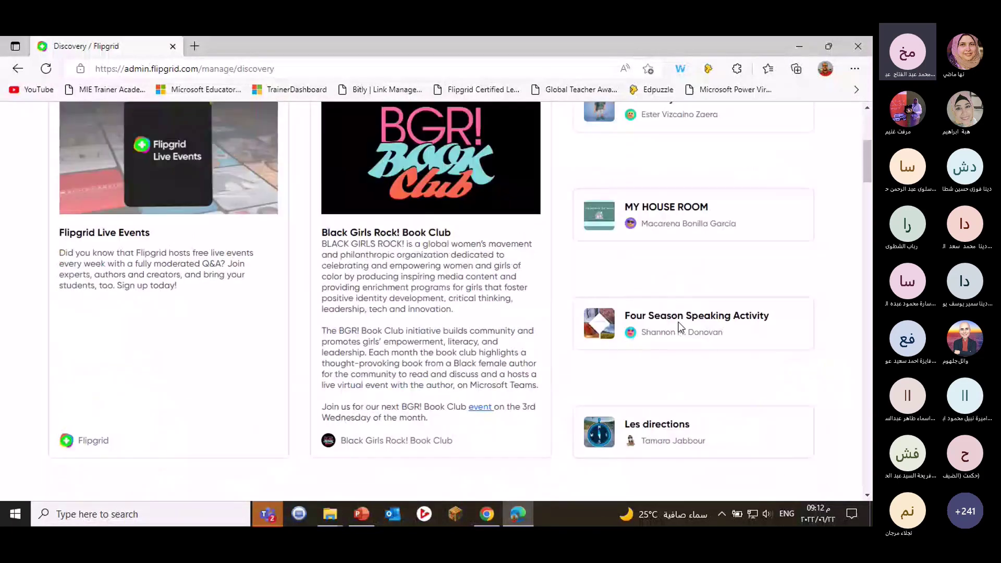
pyautogui.scroll(3, 680, 327)
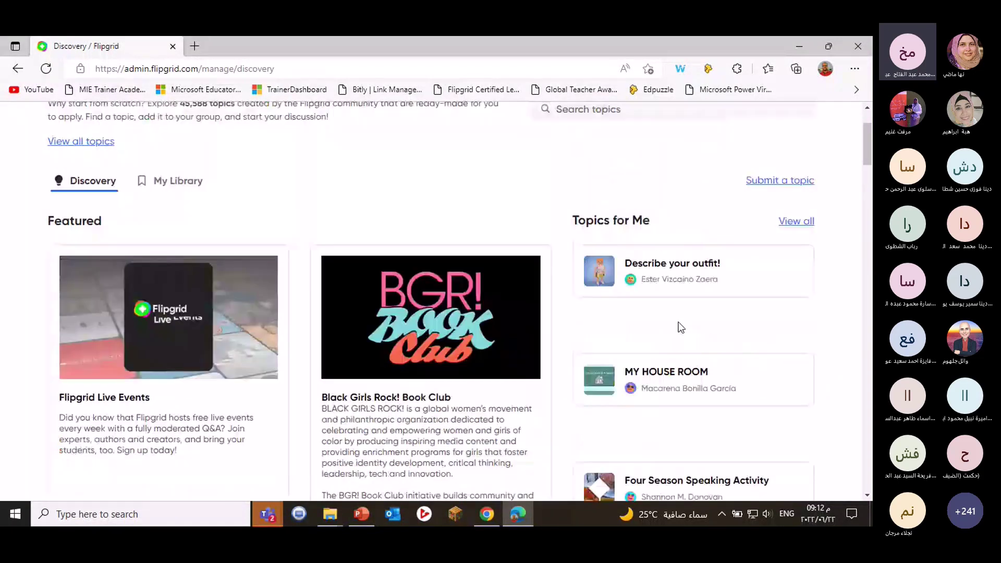
pyautogui.scroll(2, 680, 327)
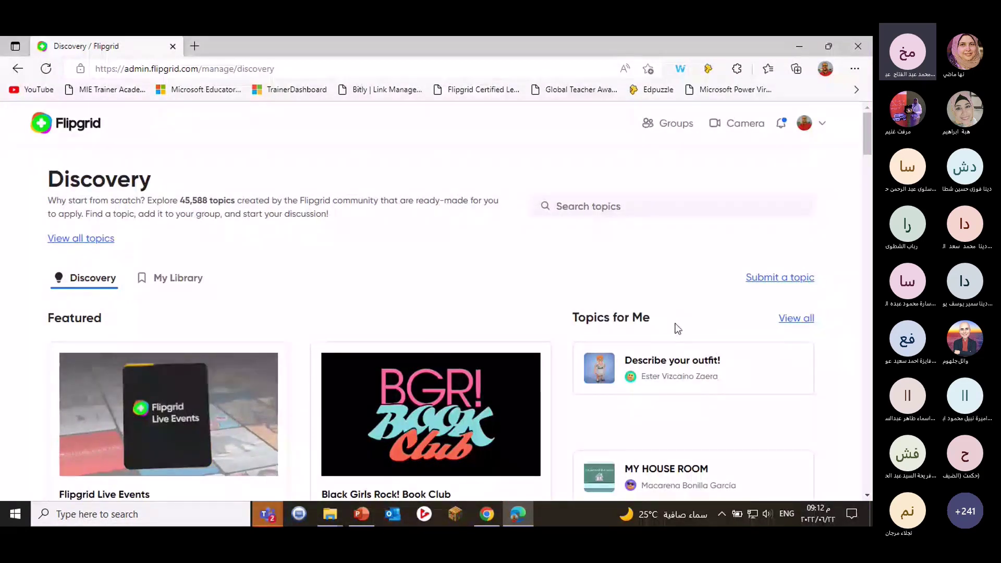
# Search Discovery topics for 'sounds for kids' and filter the subject to Language Learning.
pyautogui.click(585, 198)
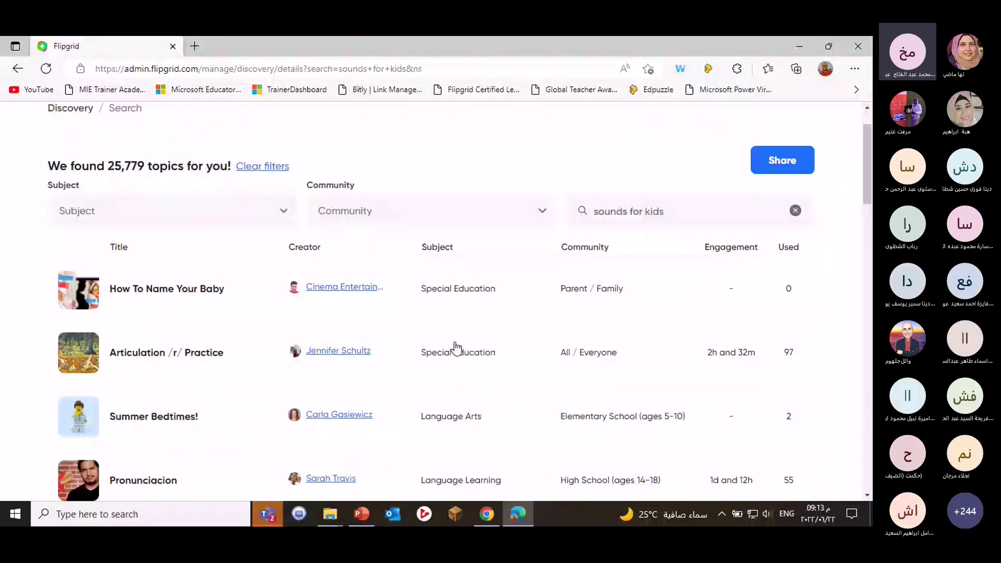
pyautogui.click(219, 210)
pyautogui.scroll(-3, 209, 281)
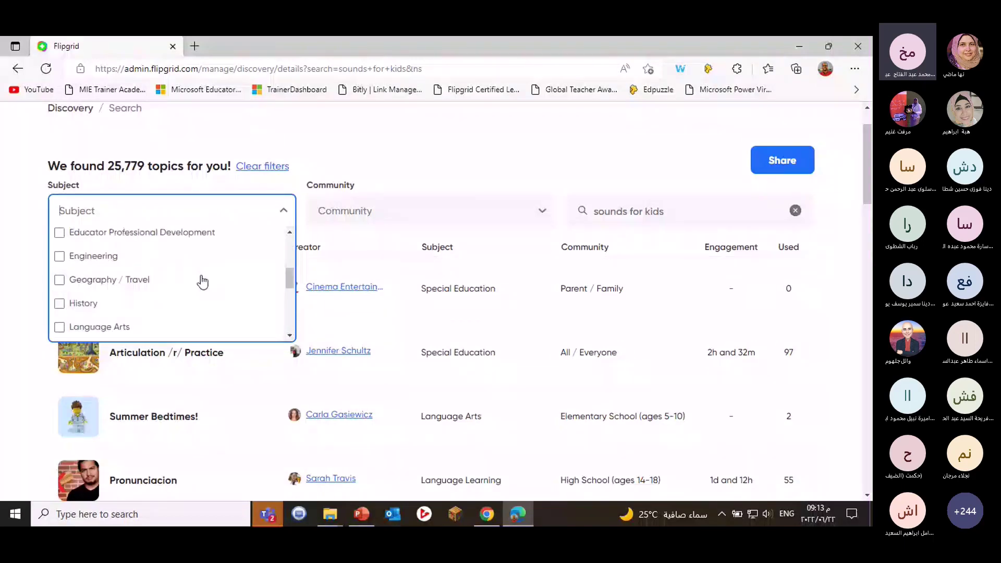
pyautogui.scroll(-1, 203, 282)
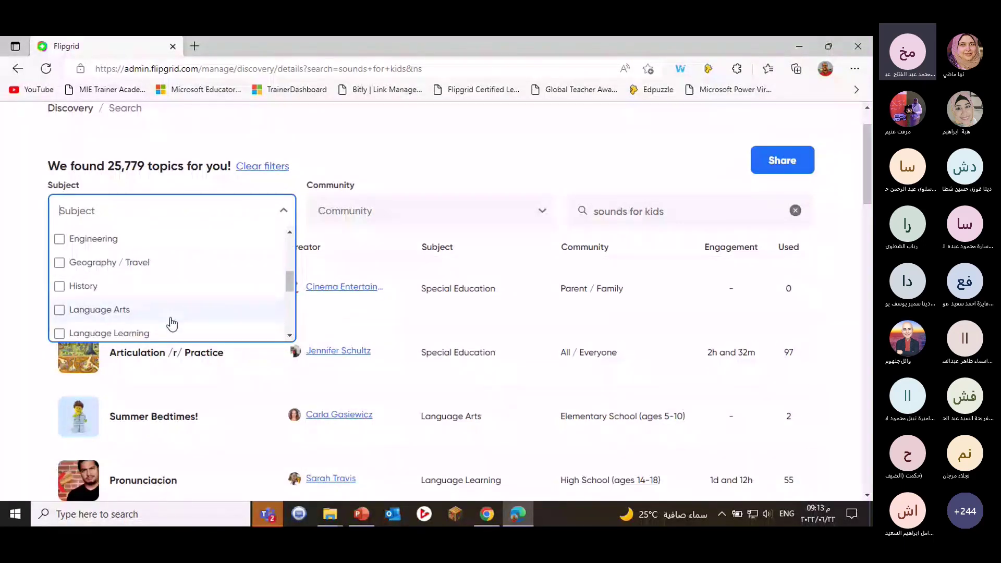
pyautogui.click(172, 331)
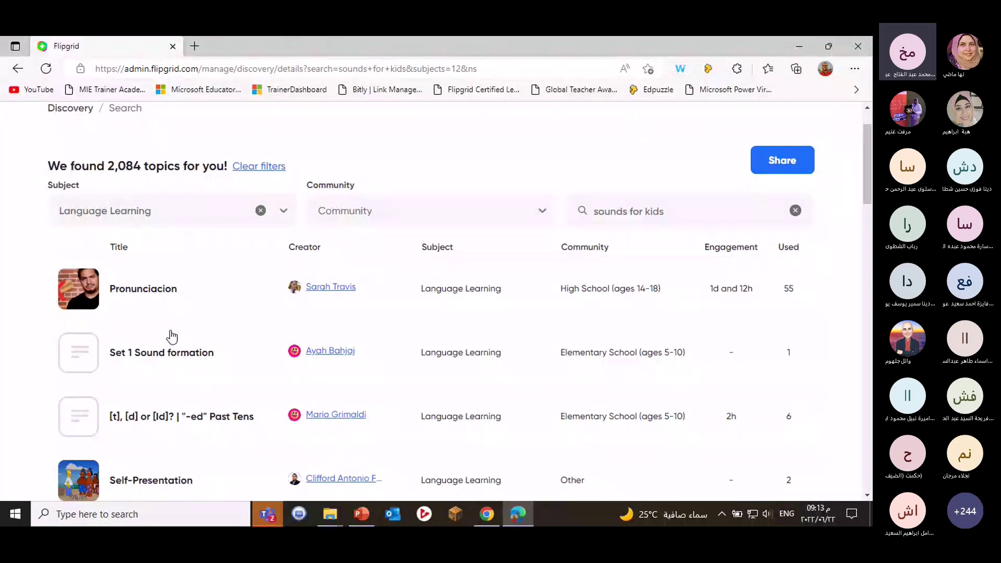
# Limit the results to Elementary School (ages 5-10), leaving 389 topics like Set 1 Sound formation.
pyautogui.click(520, 224)
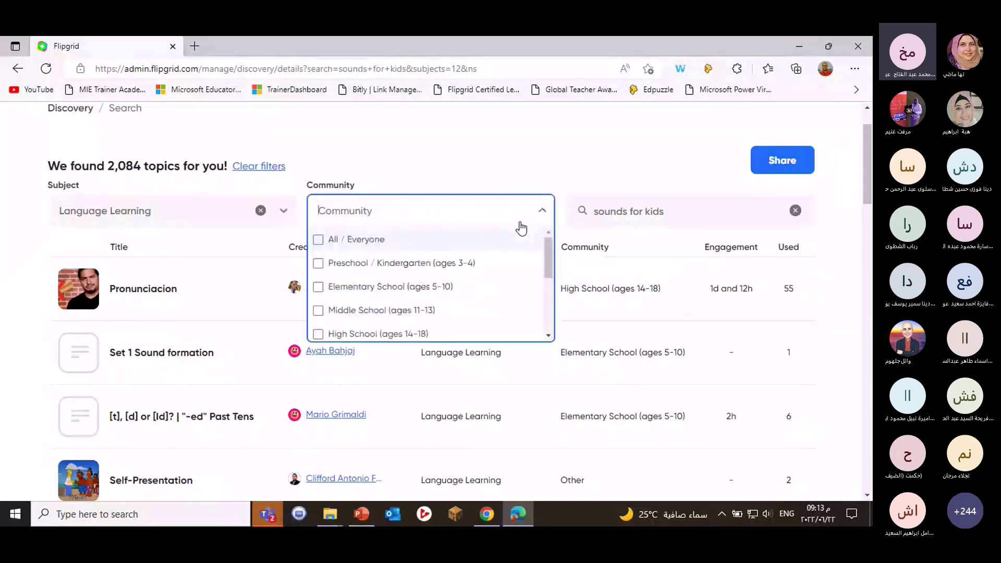
pyautogui.click(437, 292)
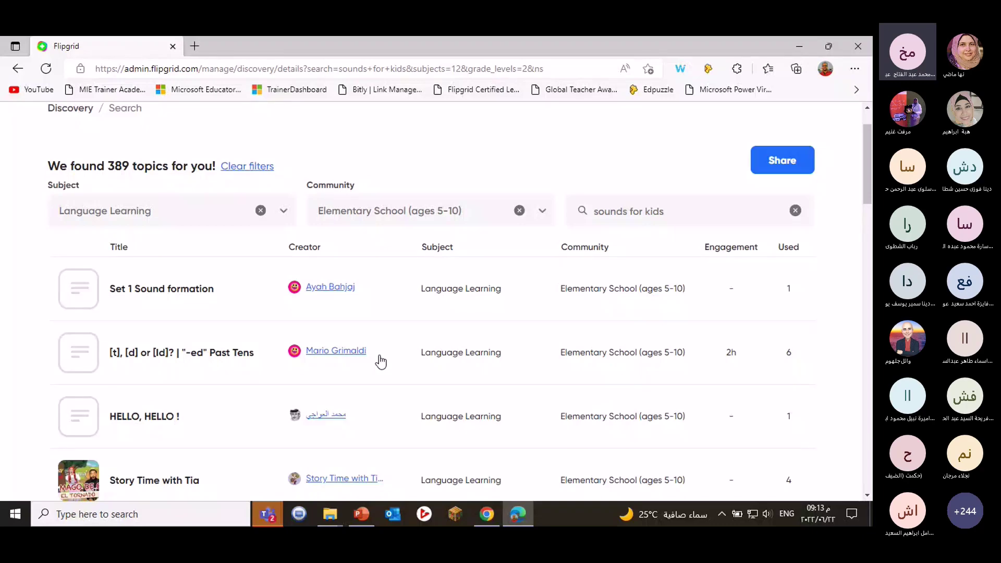
pyautogui.scroll(-2, 427, 375)
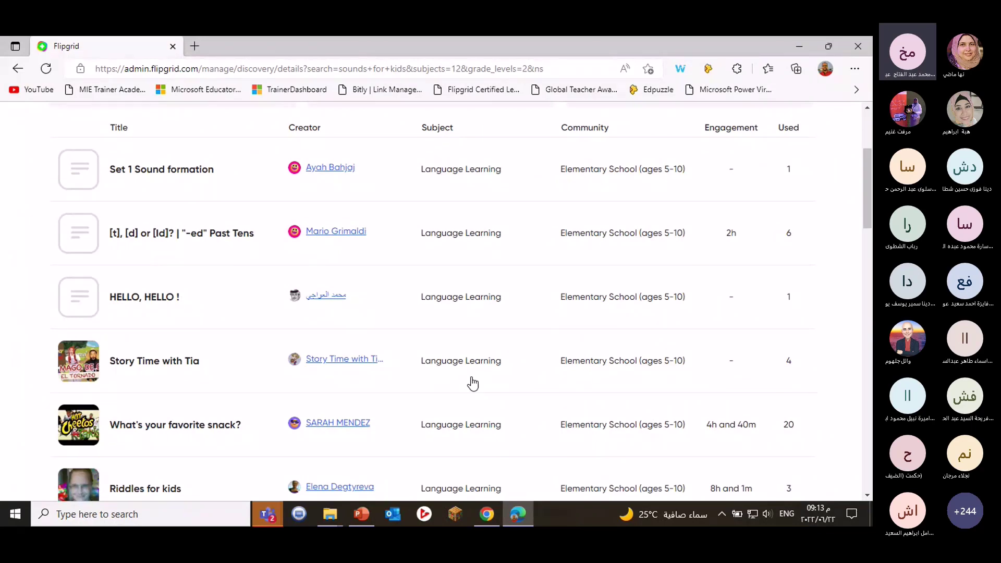
pyautogui.scroll(3, 473, 384)
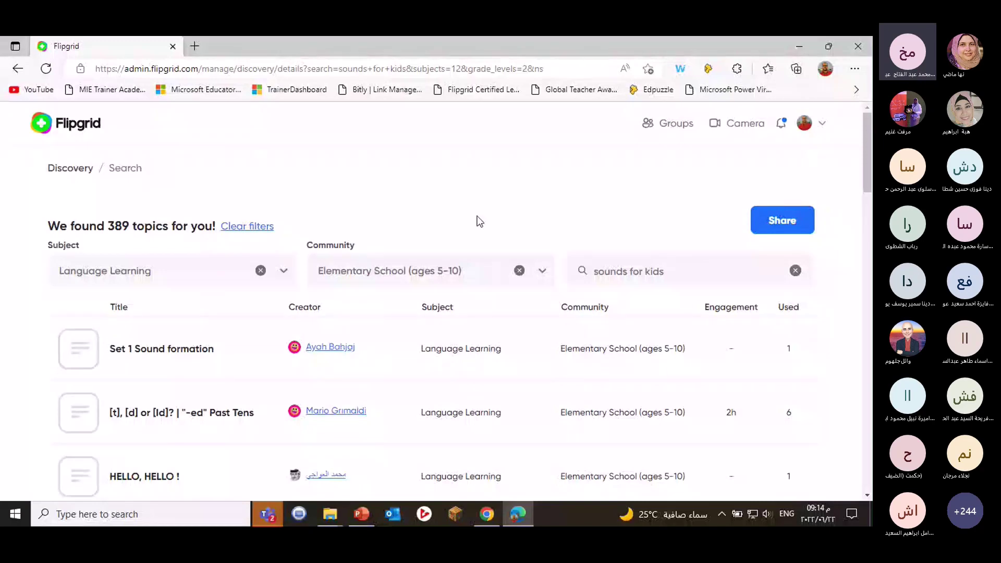
# Go back to the main Discovery page offering 45,588 topics and scroll through it.
pyautogui.click(69, 170)
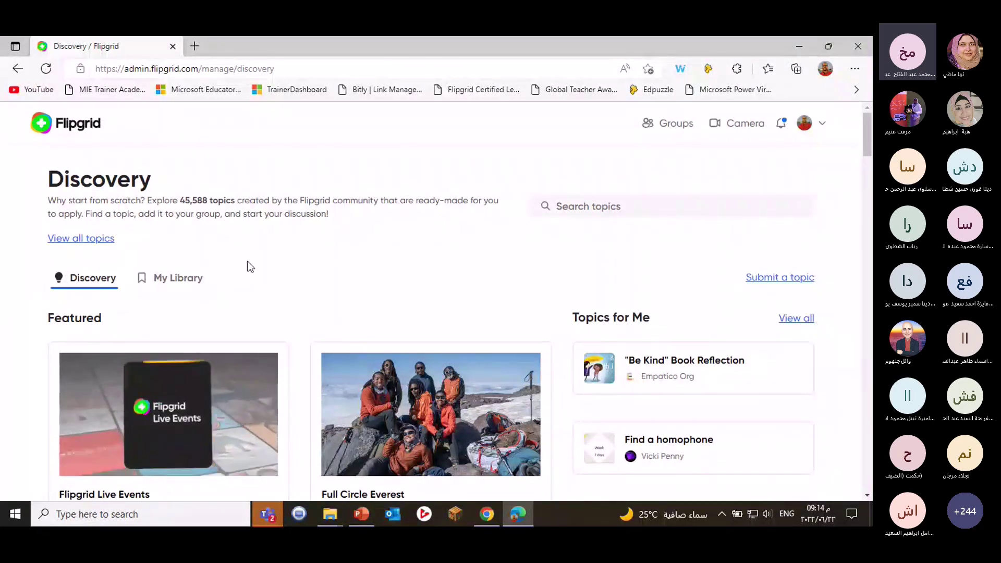
pyautogui.scroll(-2, 250, 267)
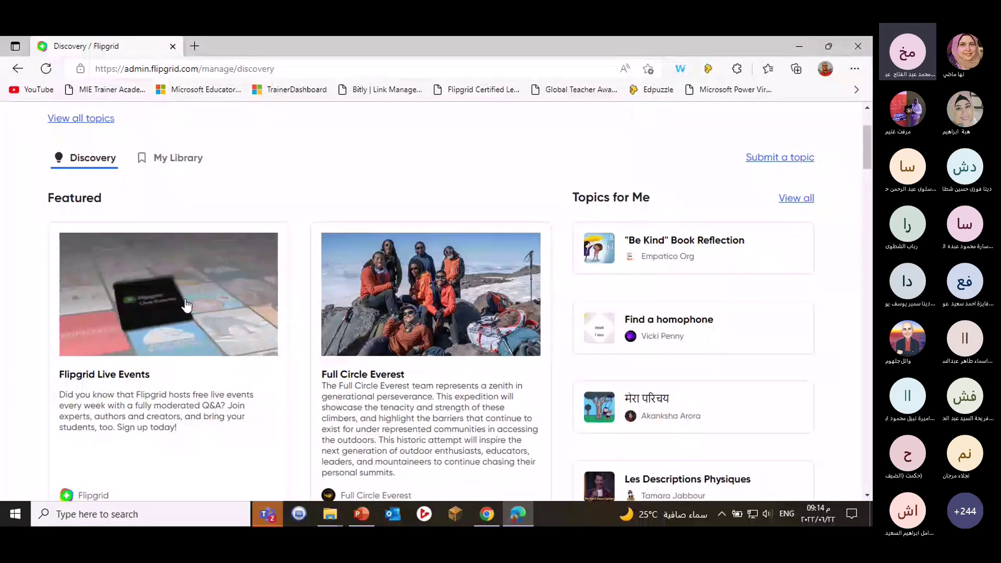
# Open the Events page and scroll to the FlipFest 'Celebrating 10 Years of Social Learning' event.
pyautogui.click(186, 305)
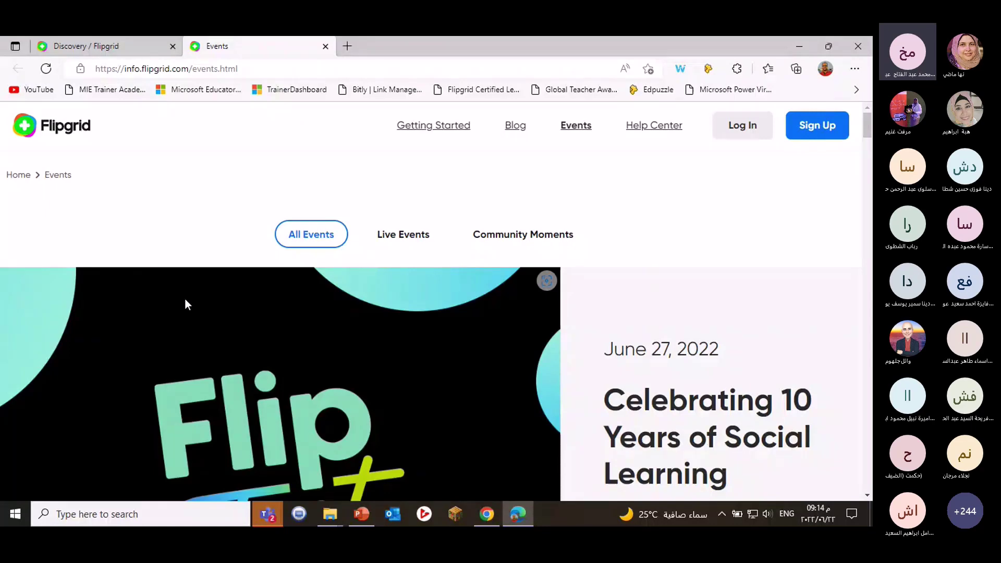
pyautogui.scroll(-2, 185, 298)
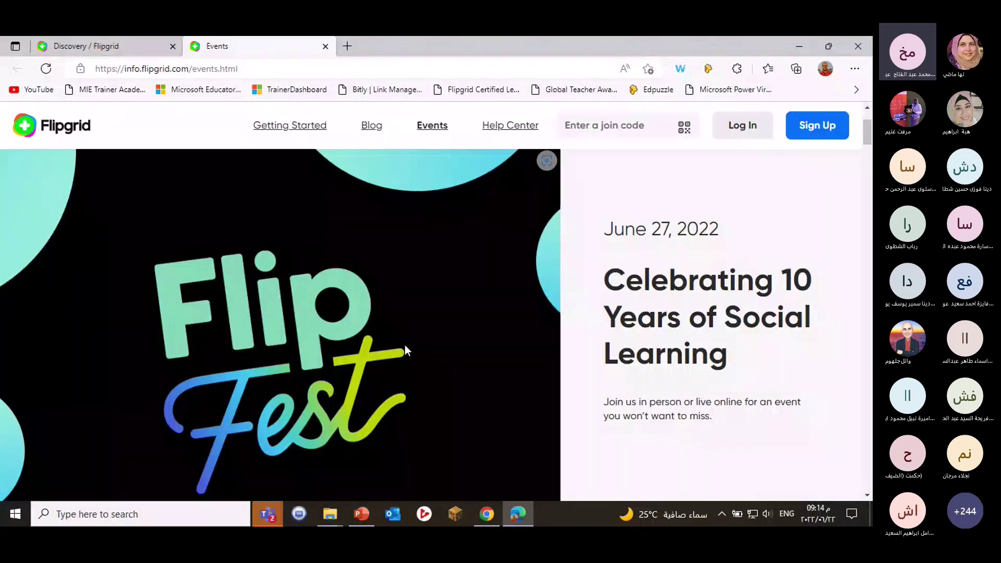
pyautogui.scroll(-1, 561, 480)
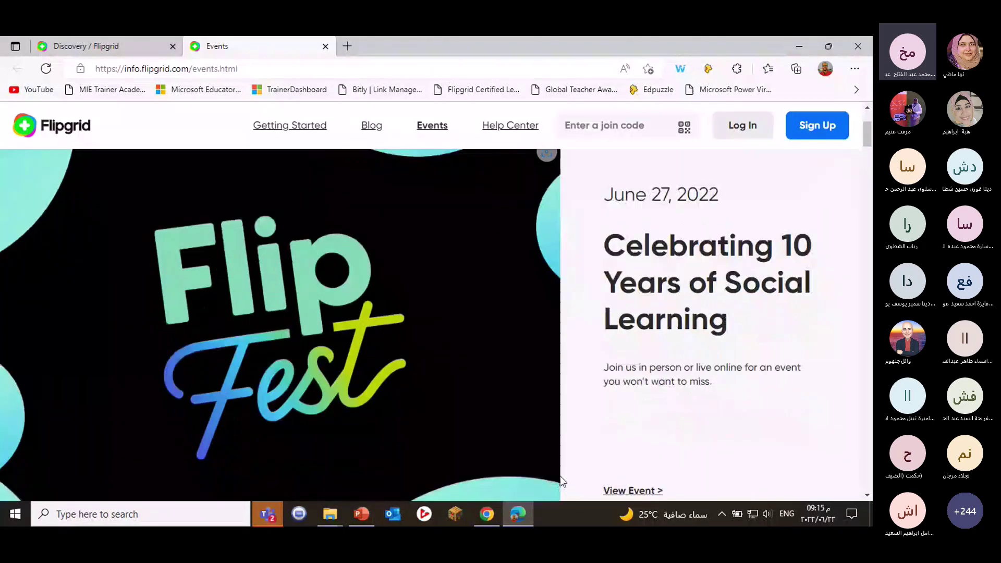
pyautogui.scroll(-2, 574, 469)
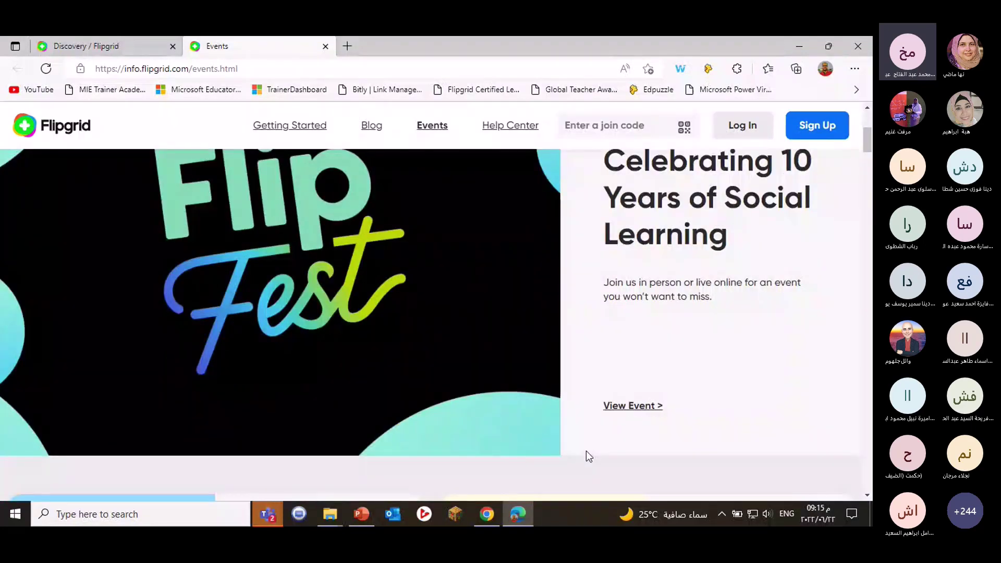
pyautogui.scroll(5, 649, 450)
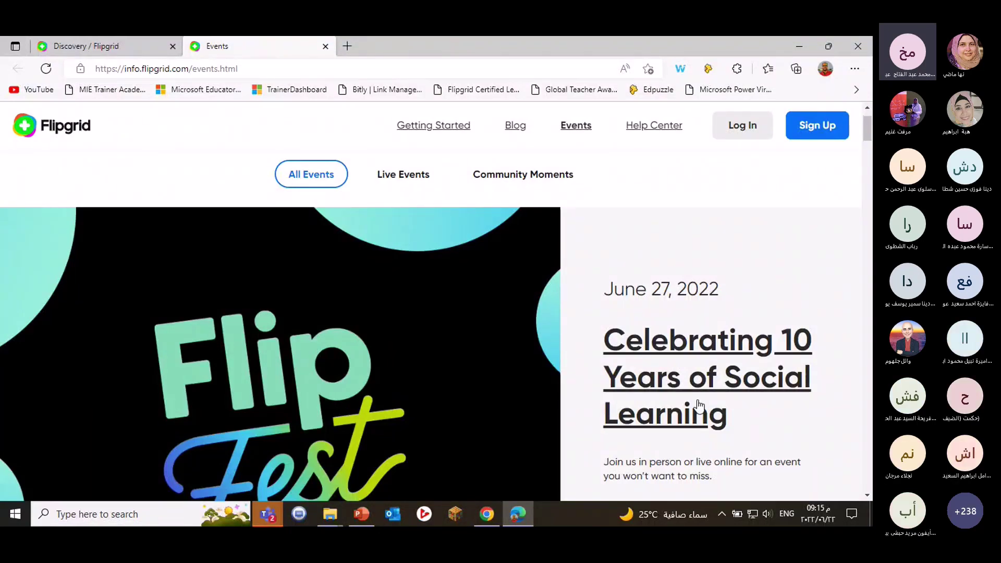
pyautogui.scroll(-2, 699, 400)
pyautogui.scroll(-2, 700, 405)
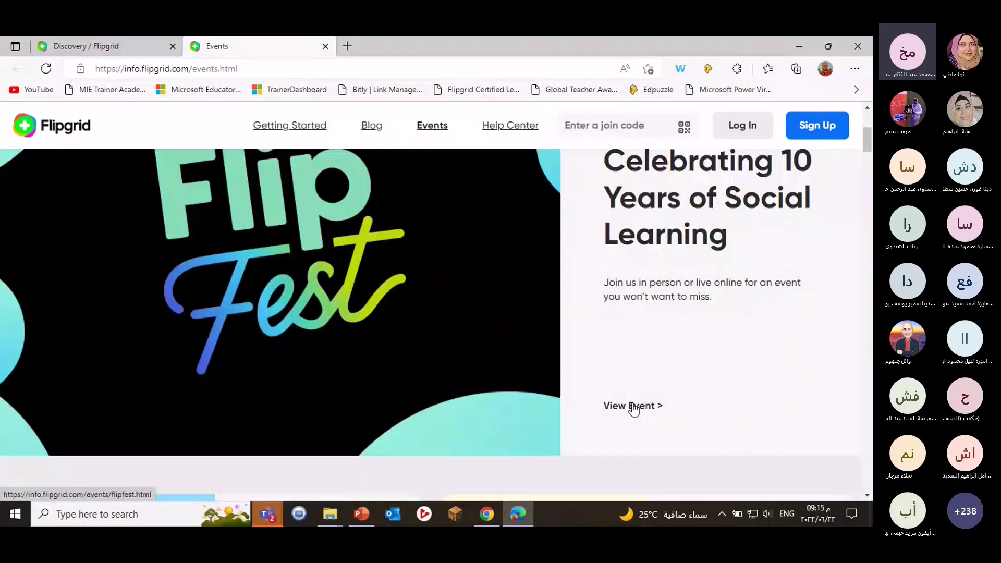
# Open FlipFest's event page and scroll through Event Overview, Attend In Person/Virtually and the registration form.
pyautogui.click(634, 407)
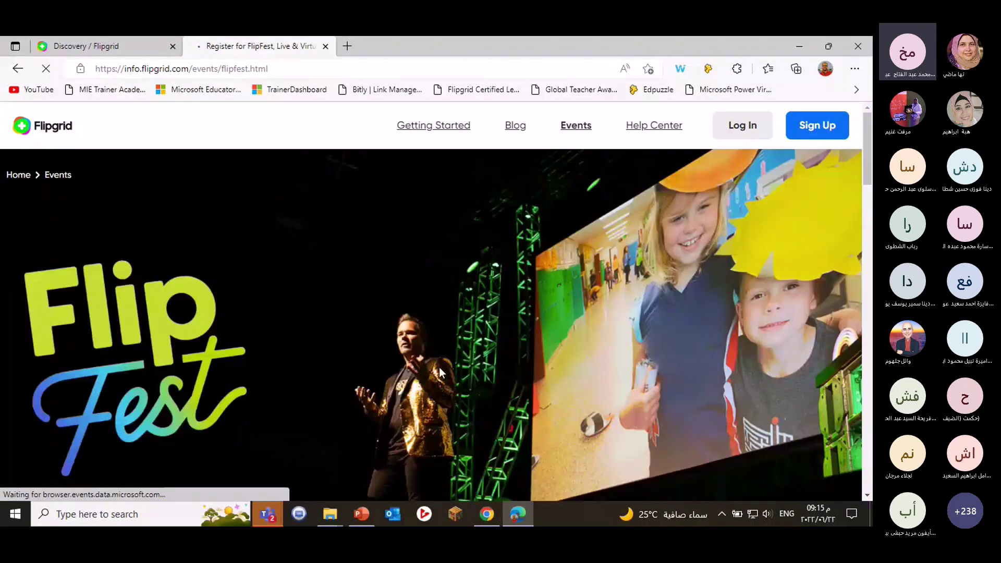
pyautogui.scroll(-2, 438, 367)
pyautogui.scroll(-2, 436, 364)
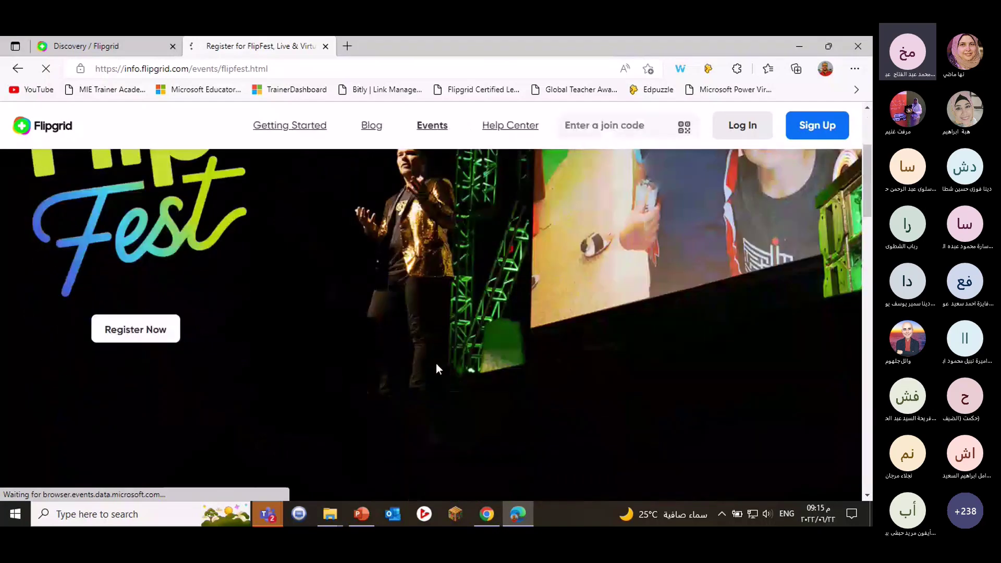
pyautogui.scroll(-3, 436, 364)
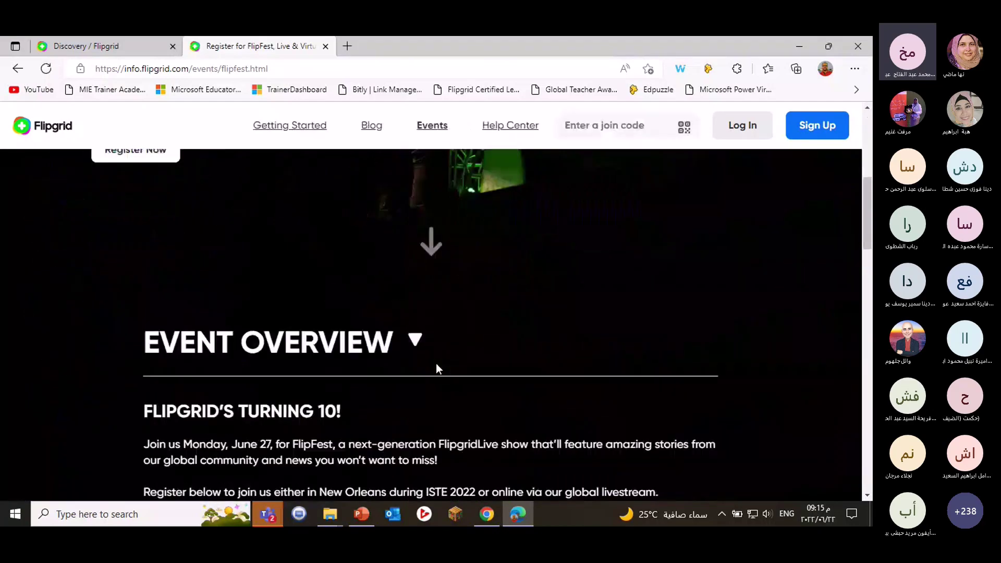
pyautogui.scroll(-3, 436, 364)
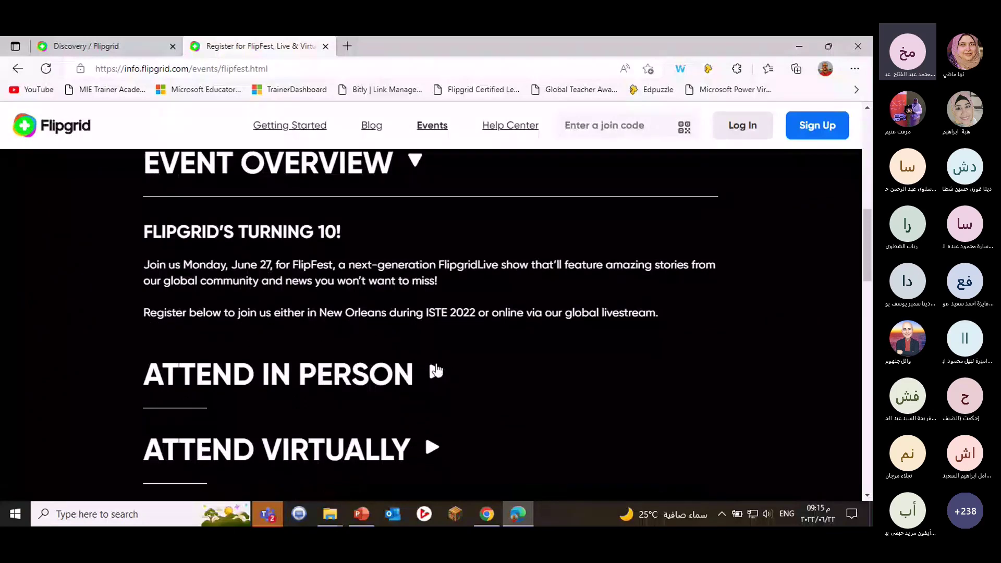
pyautogui.scroll(-4, 467, 360)
pyautogui.scroll(3, 467, 359)
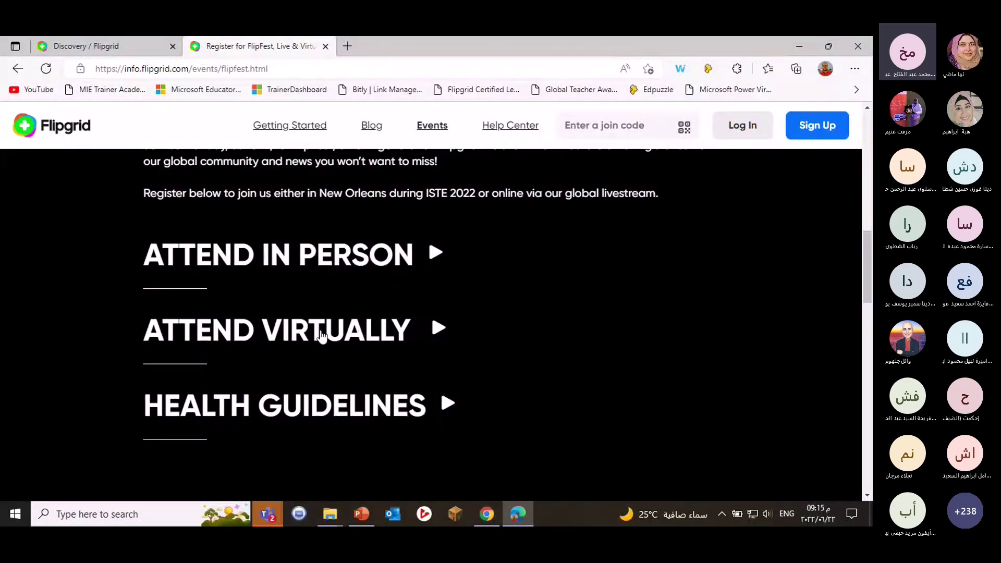
pyautogui.scroll(-6, 631, 339)
pyautogui.scroll(-2, 524, 331)
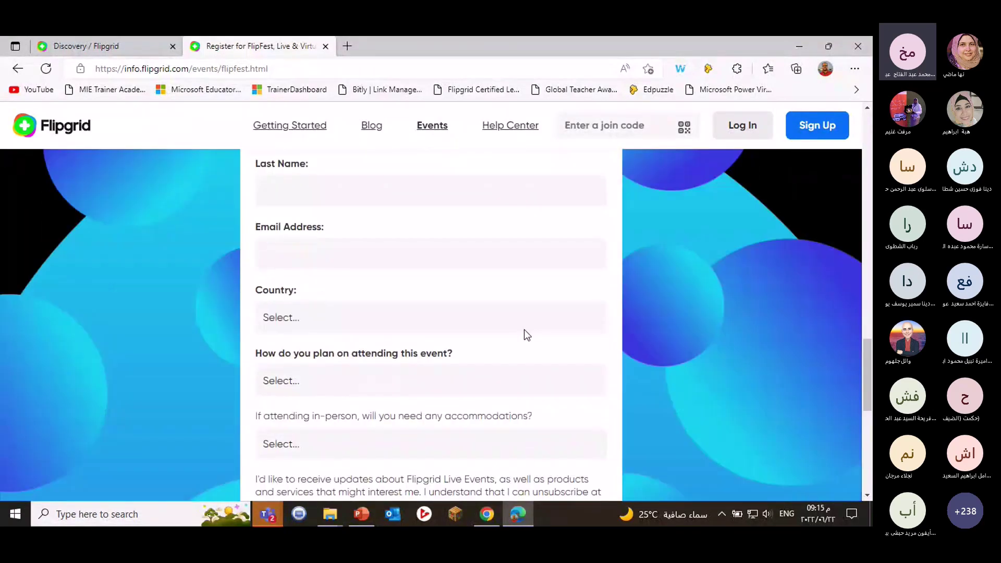
pyautogui.scroll(2, 523, 332)
pyautogui.scroll(2, 525, 335)
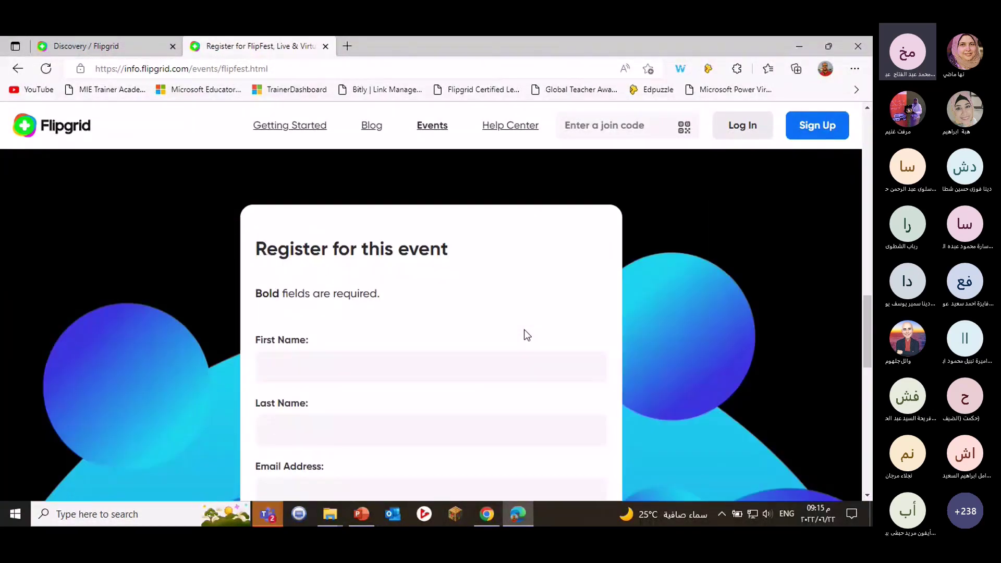
pyautogui.scroll(-2, 350, 268)
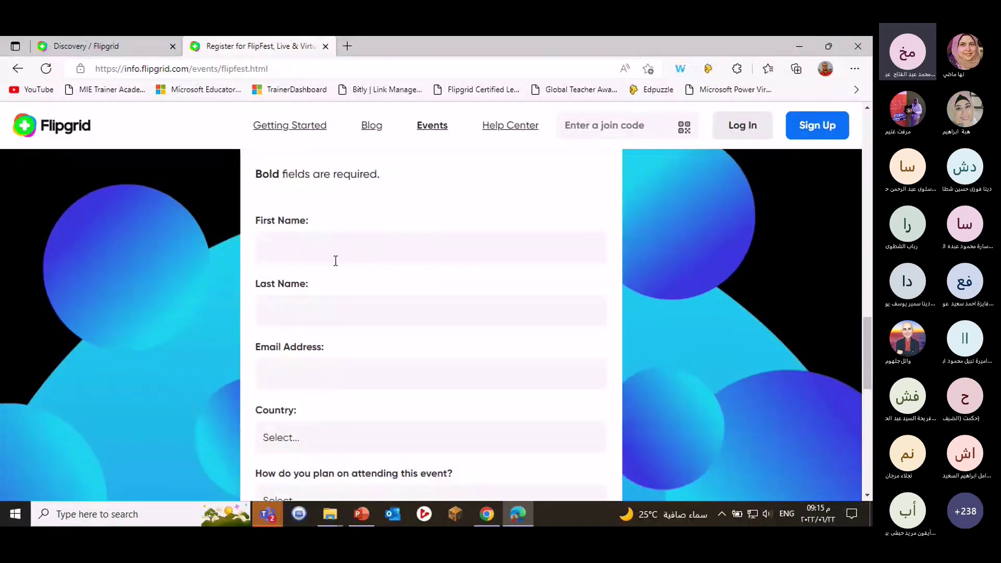
pyautogui.scroll(-2, 335, 260)
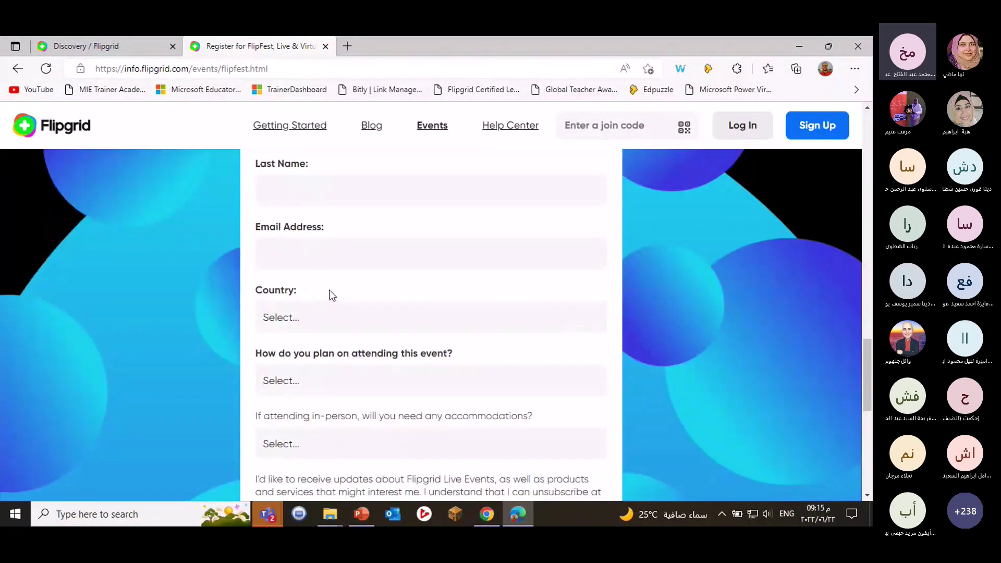
pyautogui.scroll(-3, 415, 344)
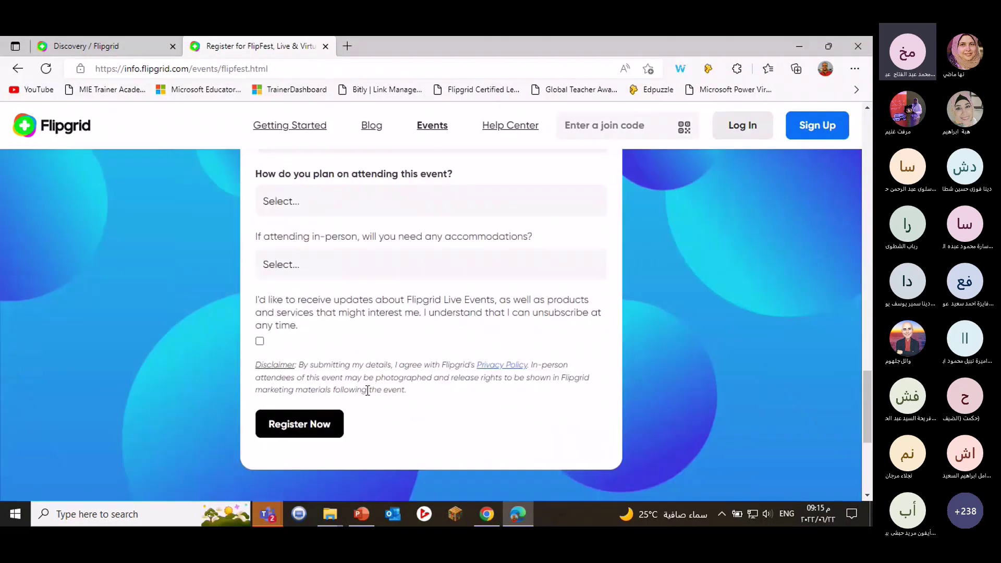
pyautogui.scroll(10, 367, 390)
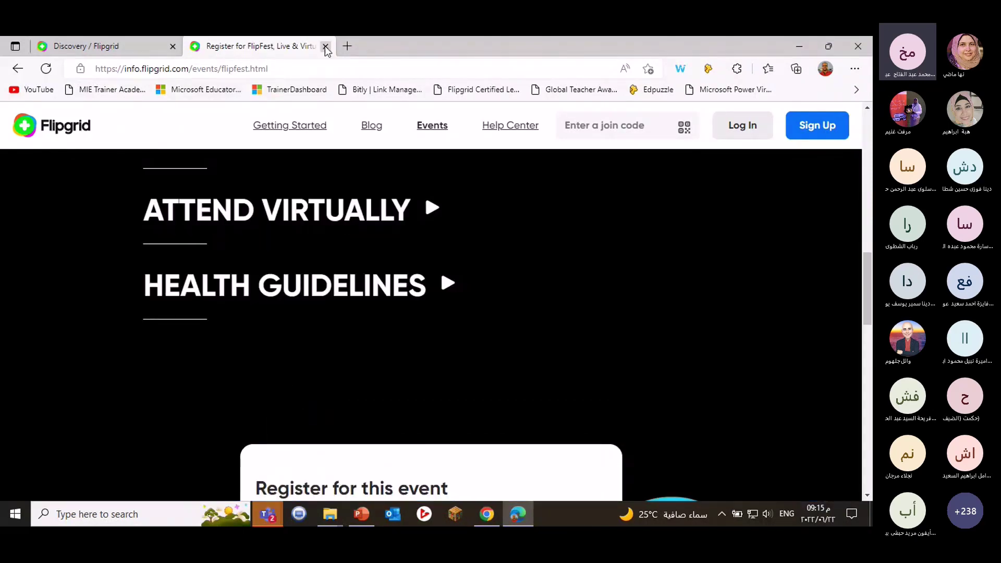
# Close the FlipFest tab and open Mixtapes, listing 4 mixtapes including MCE and English club.
pyautogui.click(325, 47)
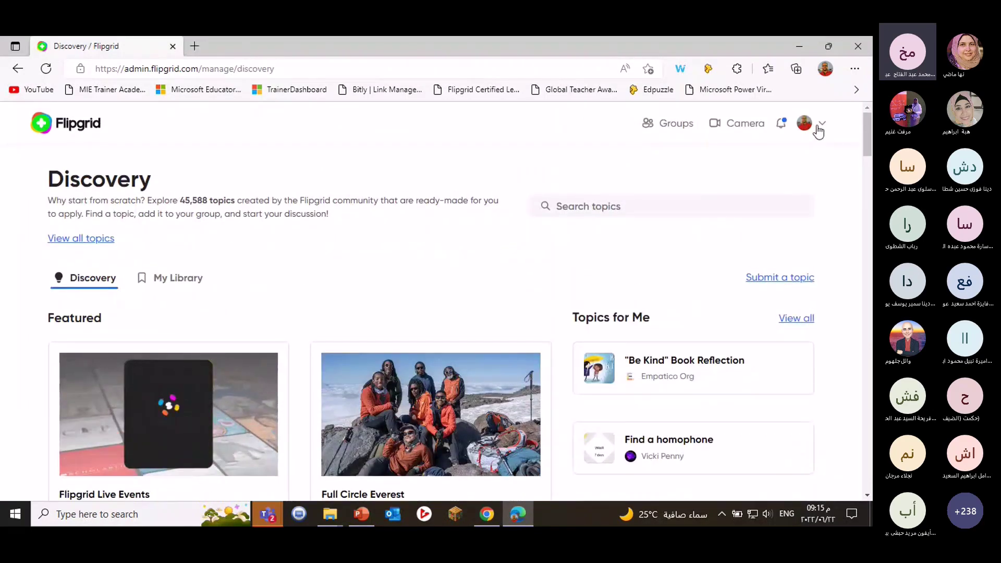
pyautogui.click(819, 131)
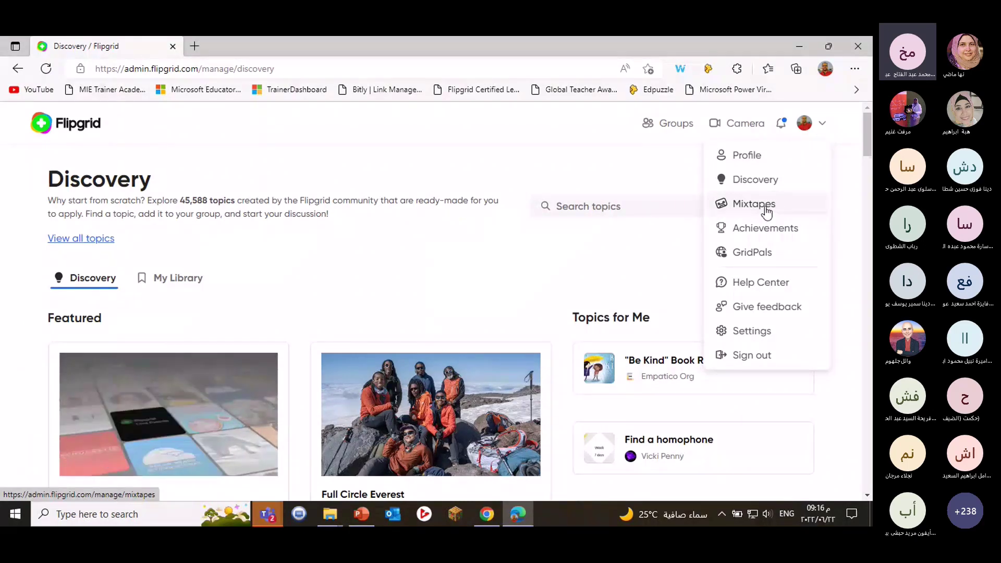
pyautogui.click(765, 209)
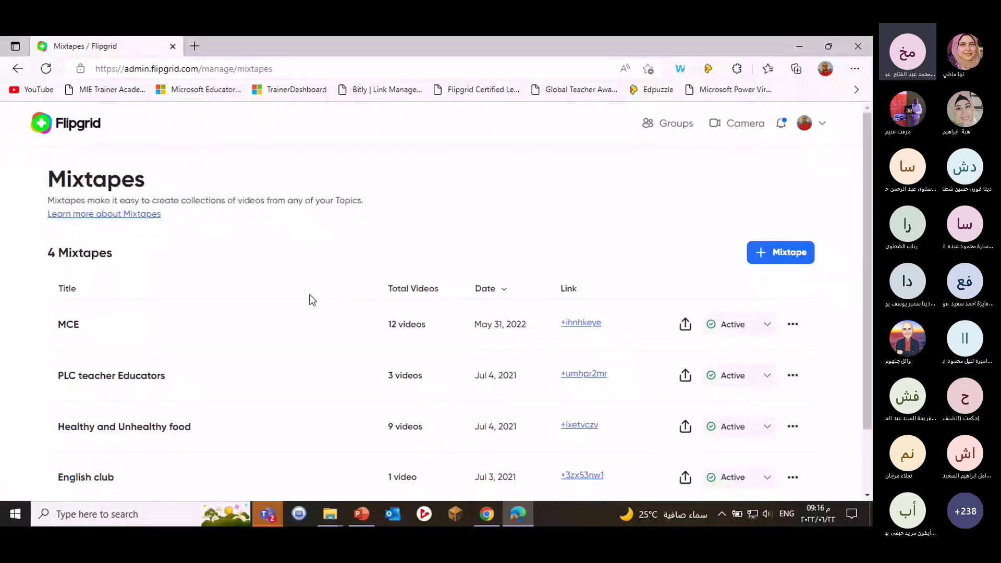
pyautogui.scroll(-3, 310, 298)
pyautogui.scroll(3, 307, 299)
# Open Achievements and scroll through the snapshot (7 achievements, 166 responses, 1.1k views) and badges.
pyautogui.click(825, 130)
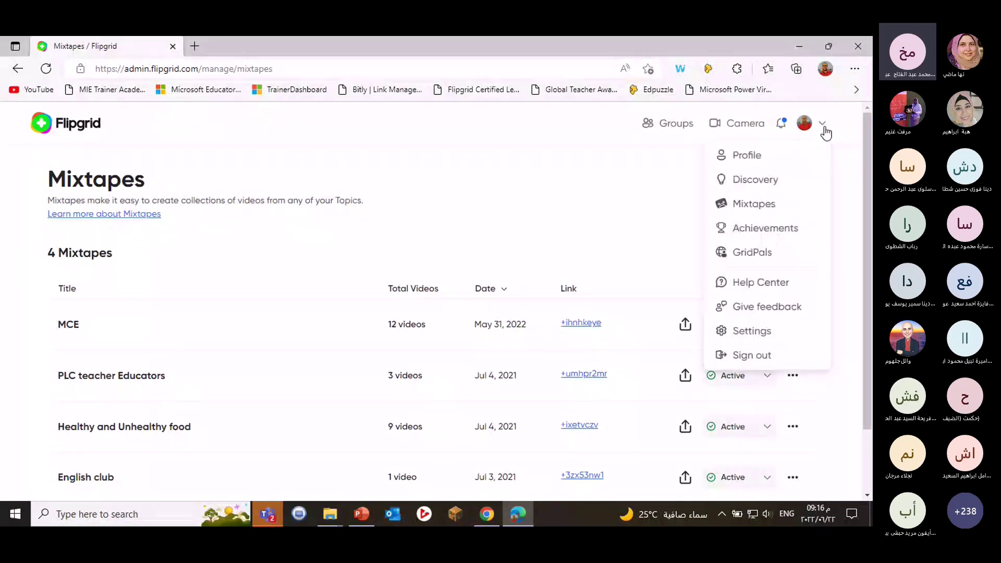
pyautogui.click(786, 227)
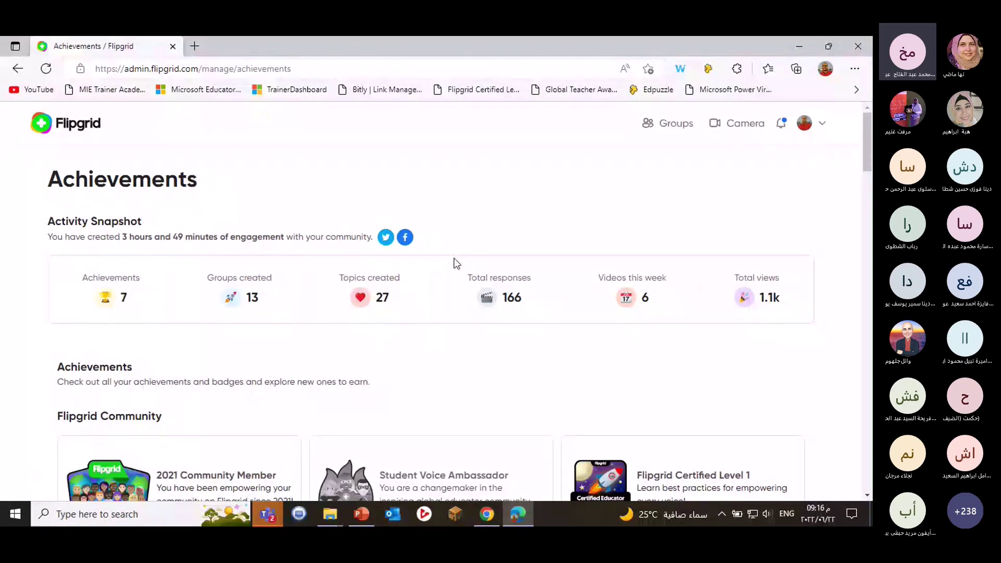
pyautogui.scroll(-2, 527, 268)
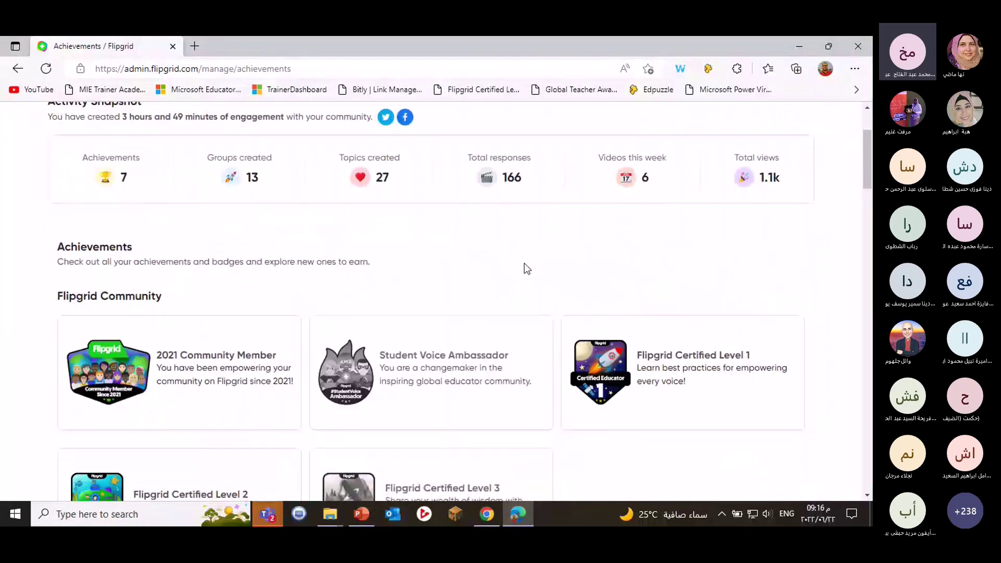
pyautogui.scroll(-1, 555, 265)
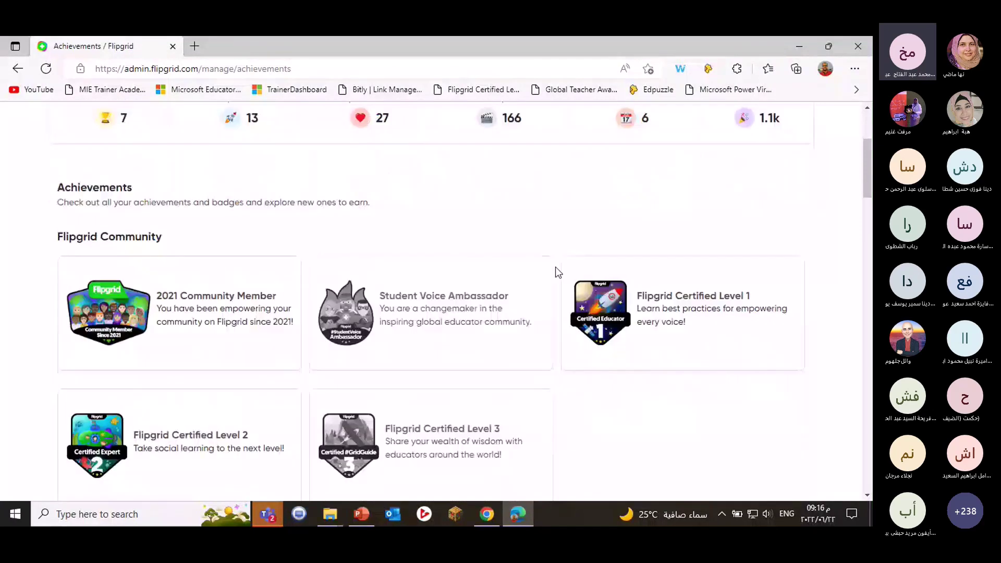
pyautogui.scroll(1, 554, 270)
pyautogui.scroll(-4, 297, 290)
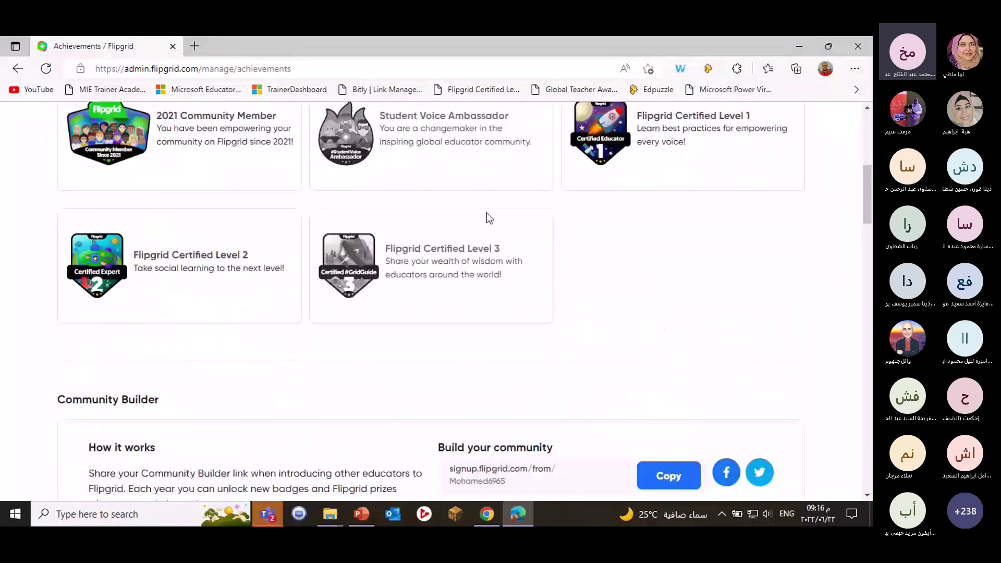
pyautogui.scroll(-4, 487, 216)
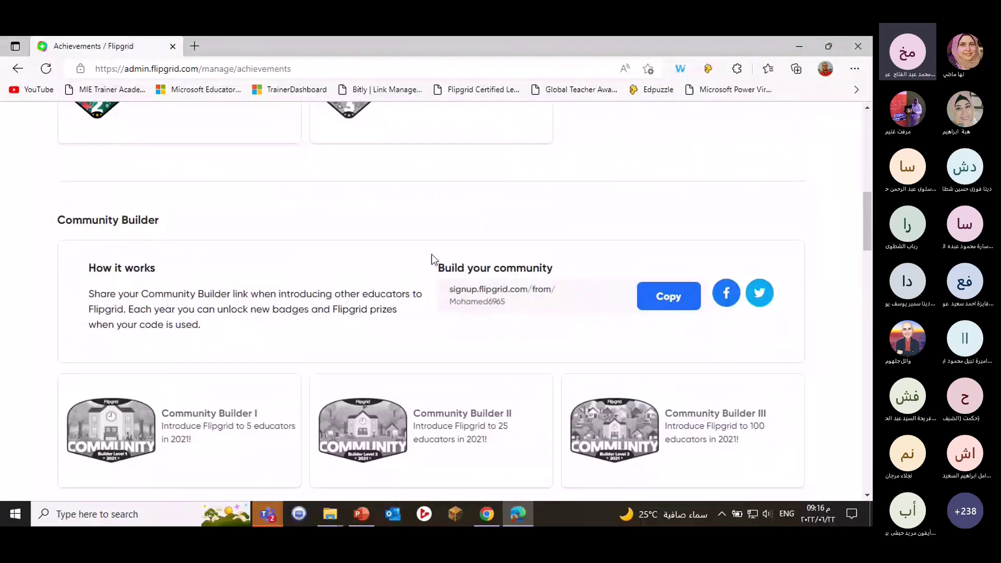
pyautogui.scroll(6, 391, 254)
pyautogui.scroll(-4, 753, 294)
pyautogui.scroll(5, 754, 293)
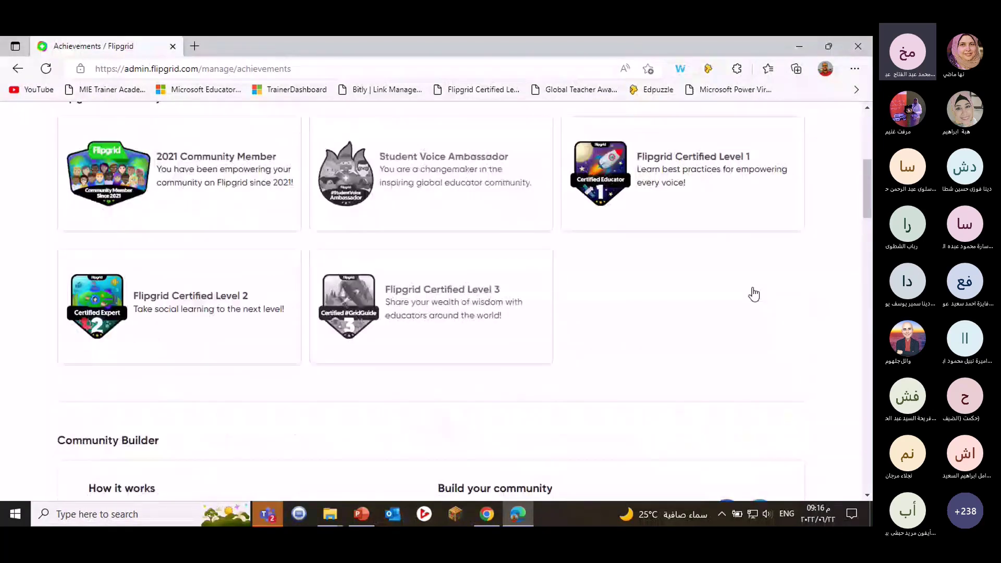
pyautogui.scroll(2, 753, 294)
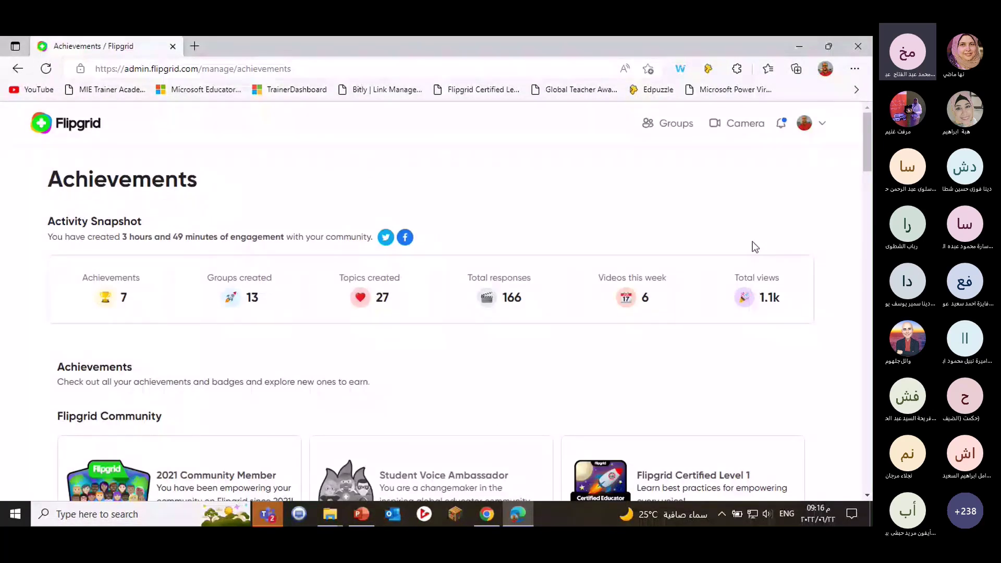
pyautogui.click(817, 123)
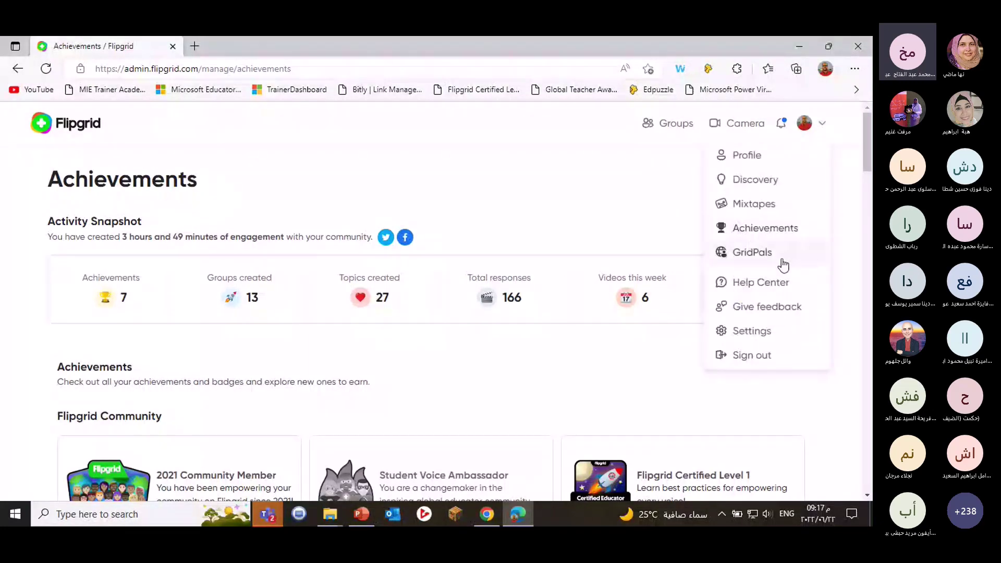
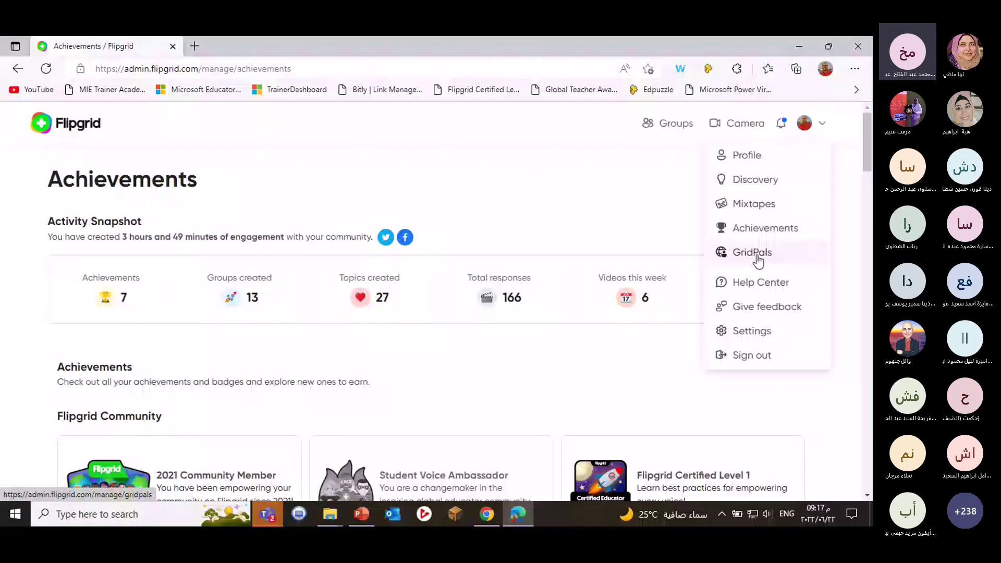
# Go to the GridPals page from the profile menu and set the GridPals profile to Hidden.
pyautogui.click(757, 256)
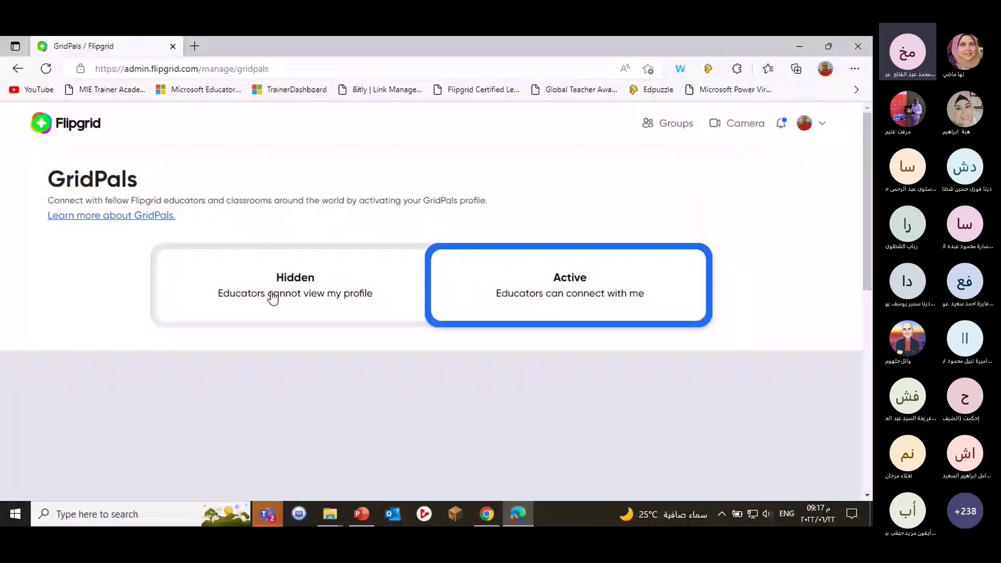
pyautogui.click(276, 298)
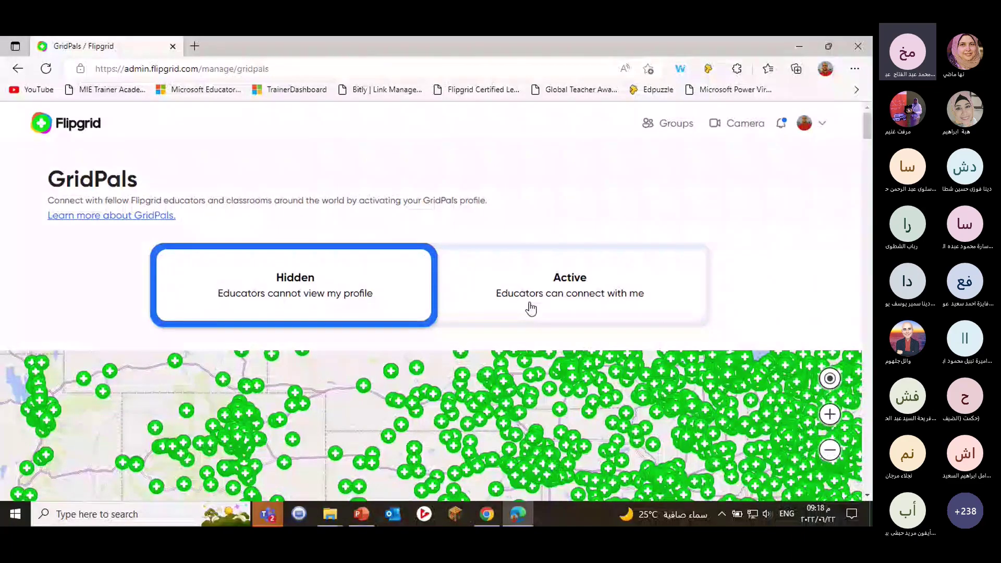
# Switch the GridPals profile to Active and review the form's bio, community and subject fields.
pyautogui.click(566, 288)
pyautogui.scroll(-3, 771, 274)
pyautogui.scroll(1, 772, 273)
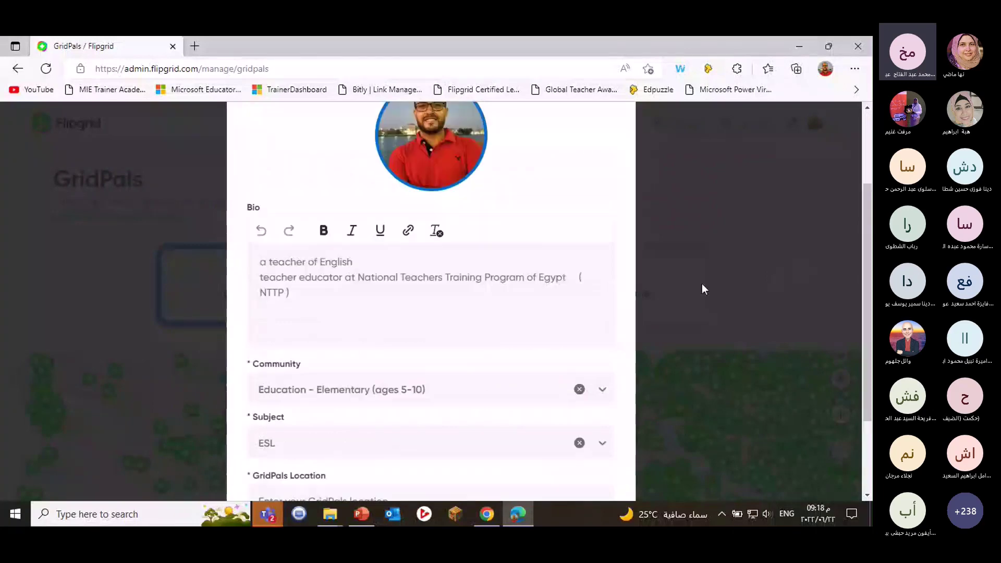
pyautogui.scroll(1, 701, 285)
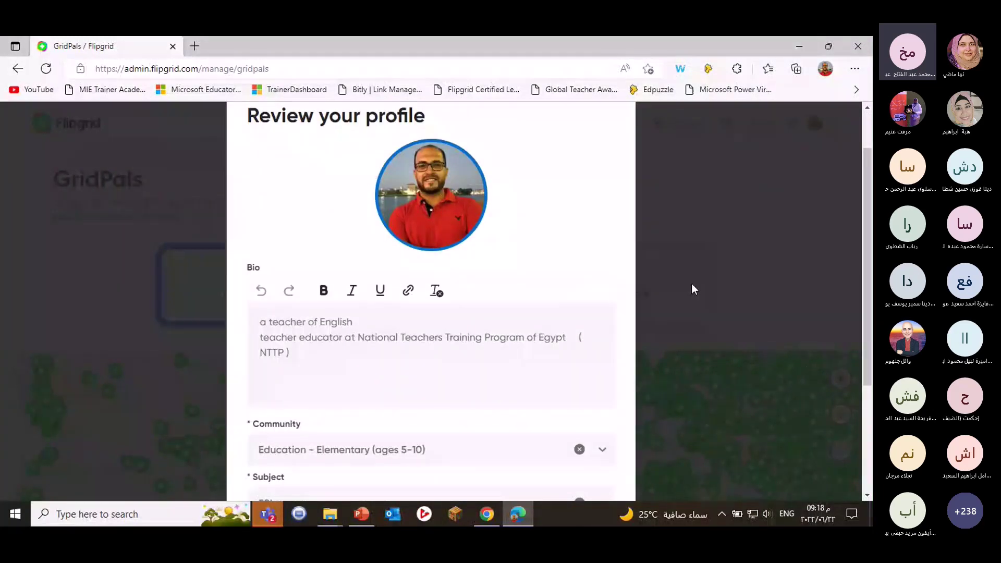
pyautogui.scroll(-1, 455, 287)
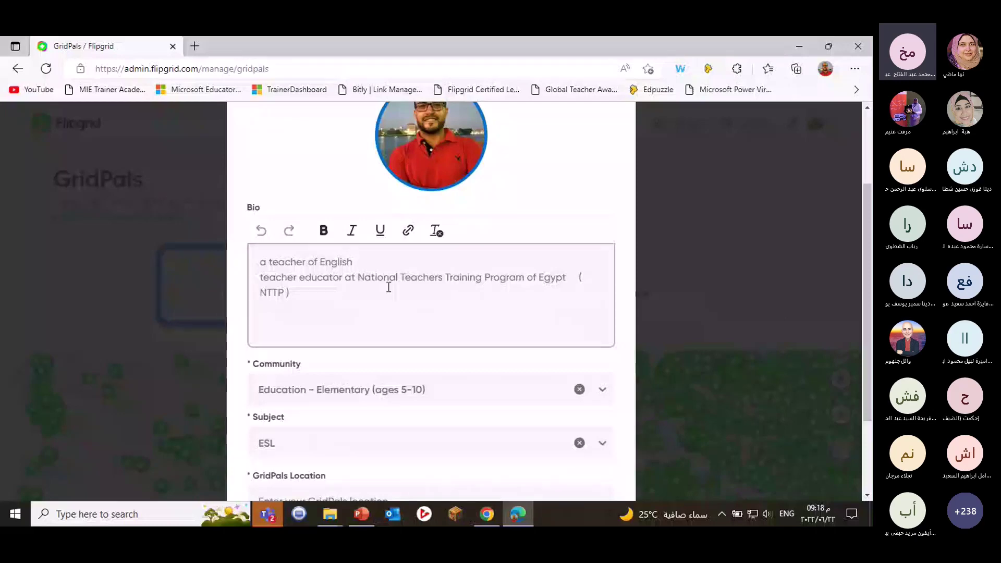
pyautogui.scroll(-1, 435, 289)
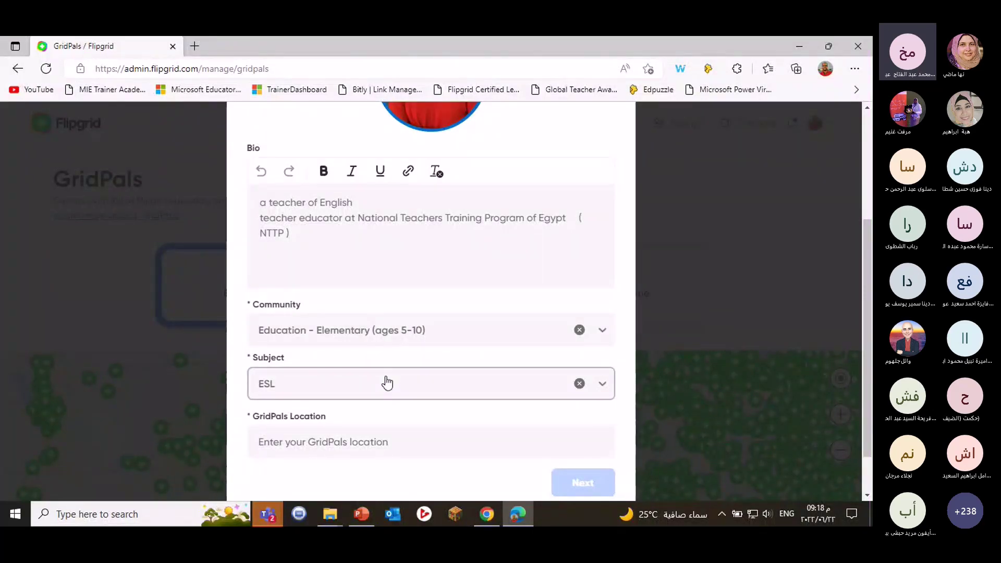
pyautogui.scroll(-1, 387, 383)
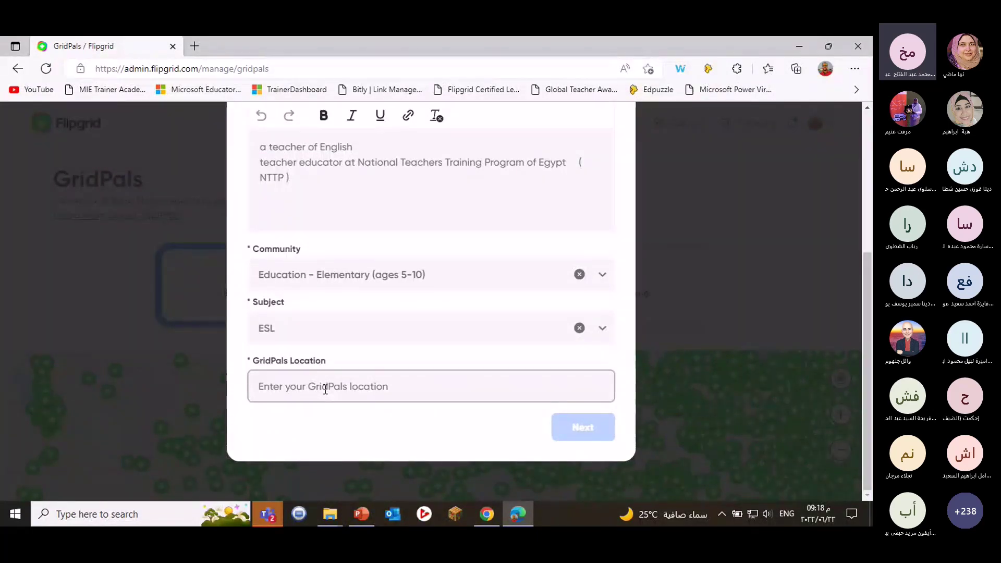
# Search 'Damie', choose Damietta, Dumyat, Egypt as the GridPals location, and continue with Next.
pyautogui.click(332, 385)
pyautogui.write('D')
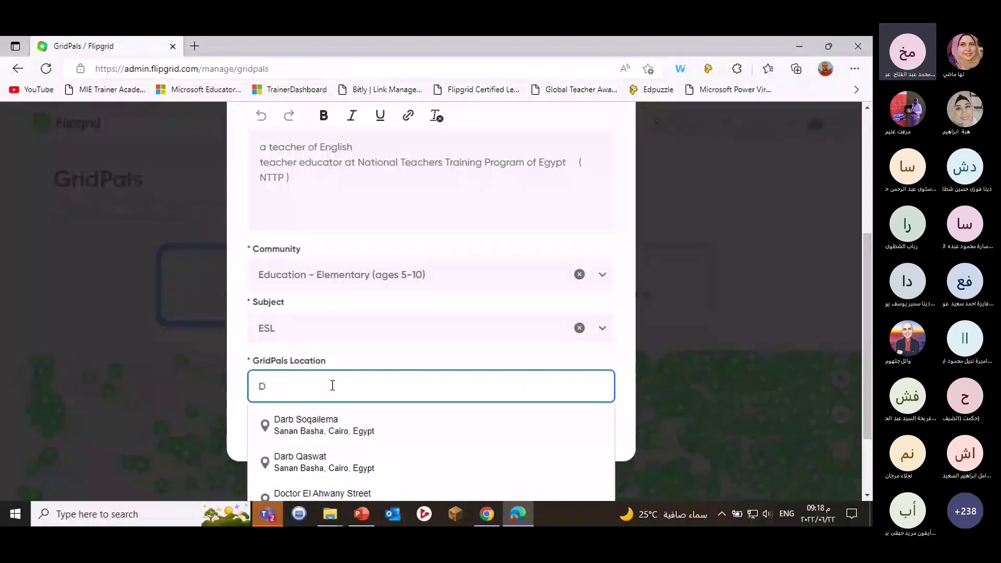
pyautogui.write('am')
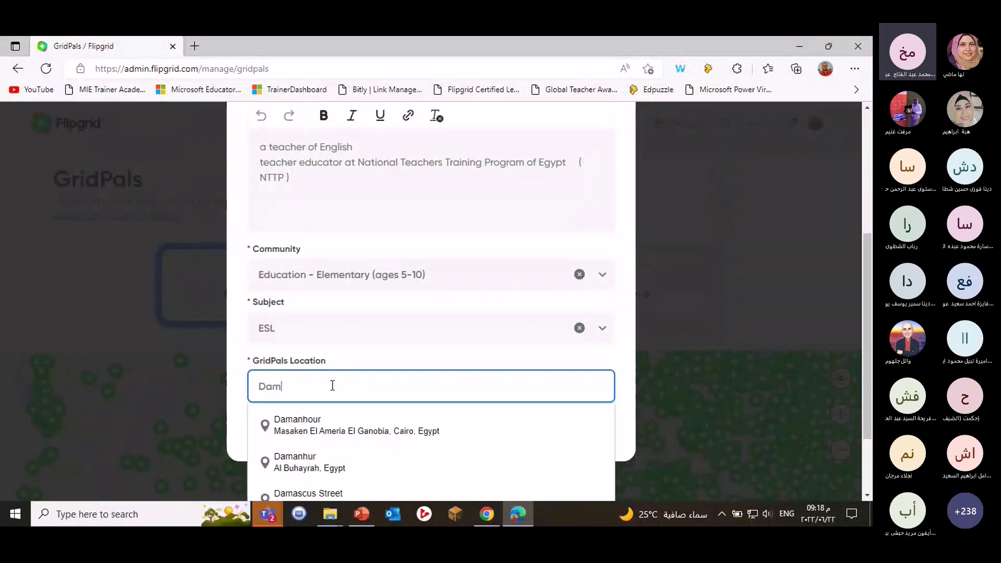
pyautogui.write('i')
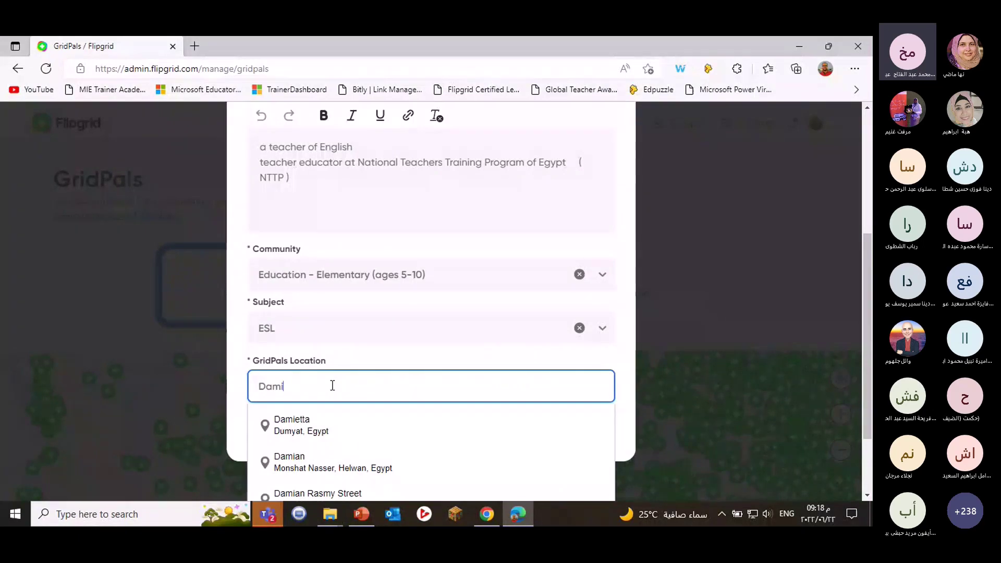
pyautogui.write('e')
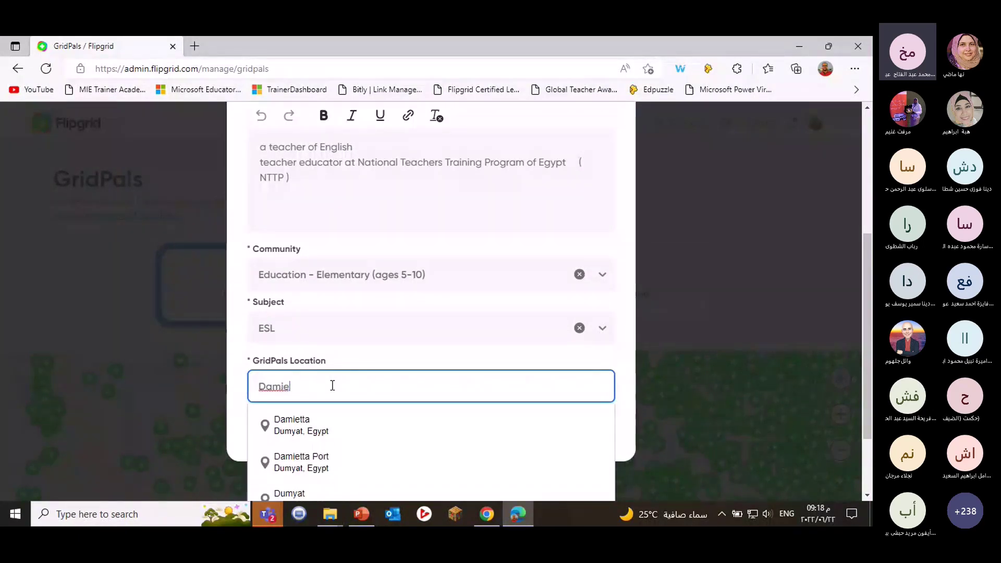
pyautogui.click(319, 427)
pyautogui.scroll(1, 468, 418)
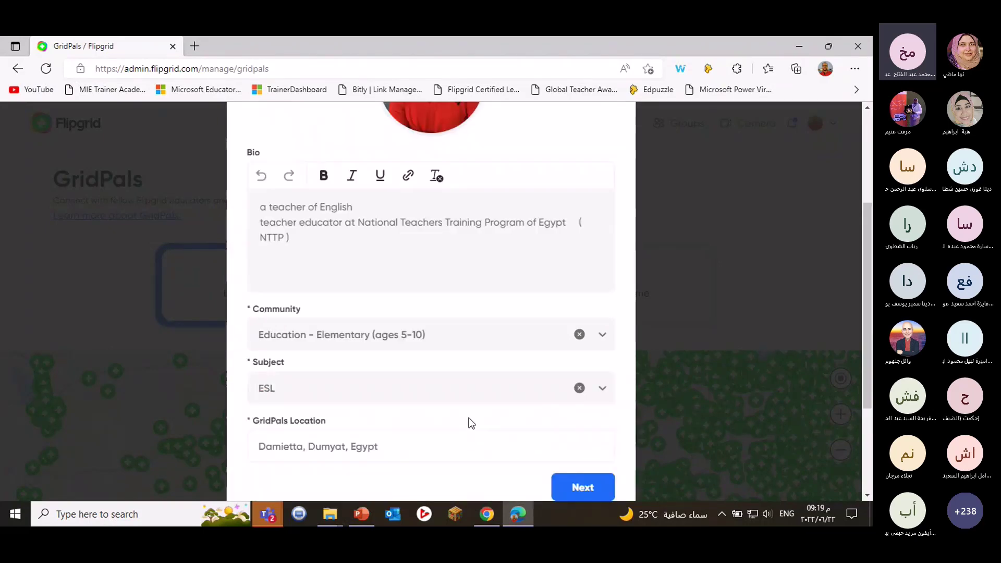
pyautogui.scroll(-1, 533, 434)
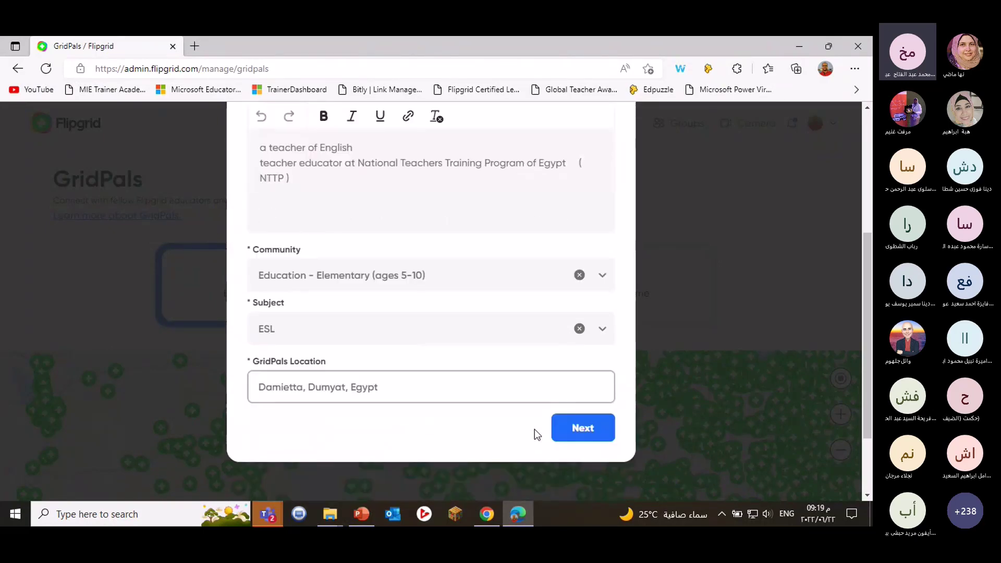
pyautogui.click(577, 425)
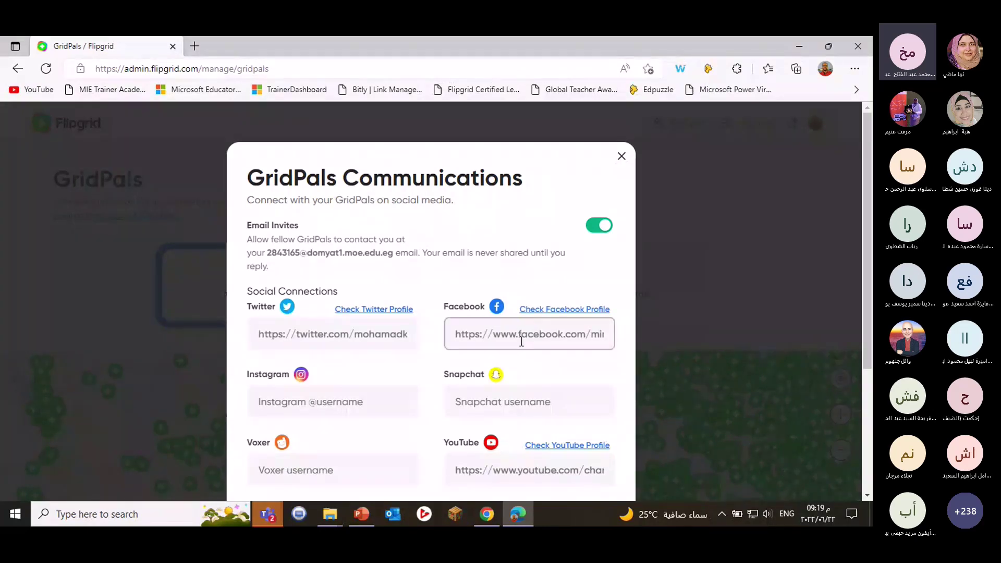
# Scroll through the Communications dialog to review Email Invites and the social profile links.
pyautogui.scroll(-1, 521, 345)
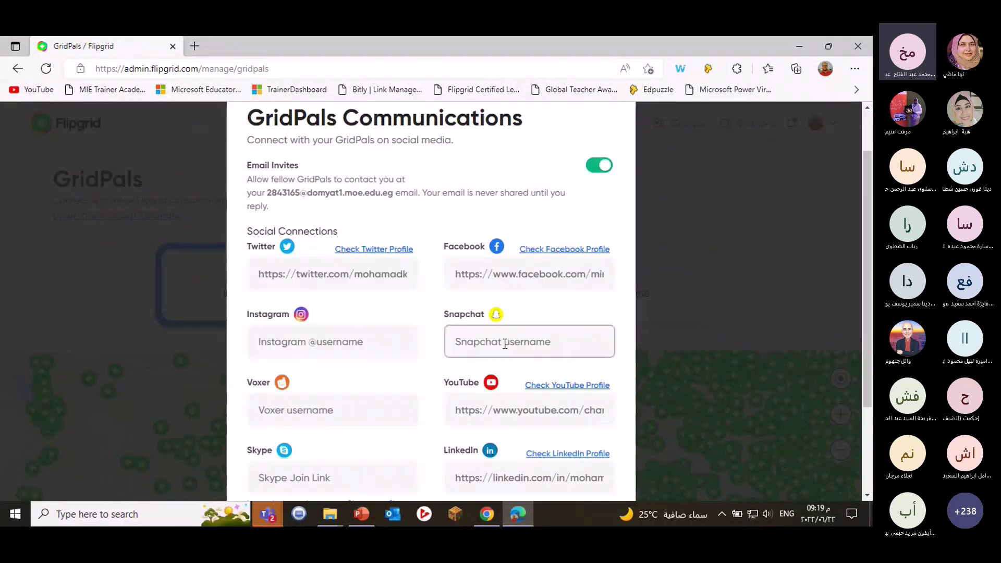
pyautogui.scroll(-1, 504, 345)
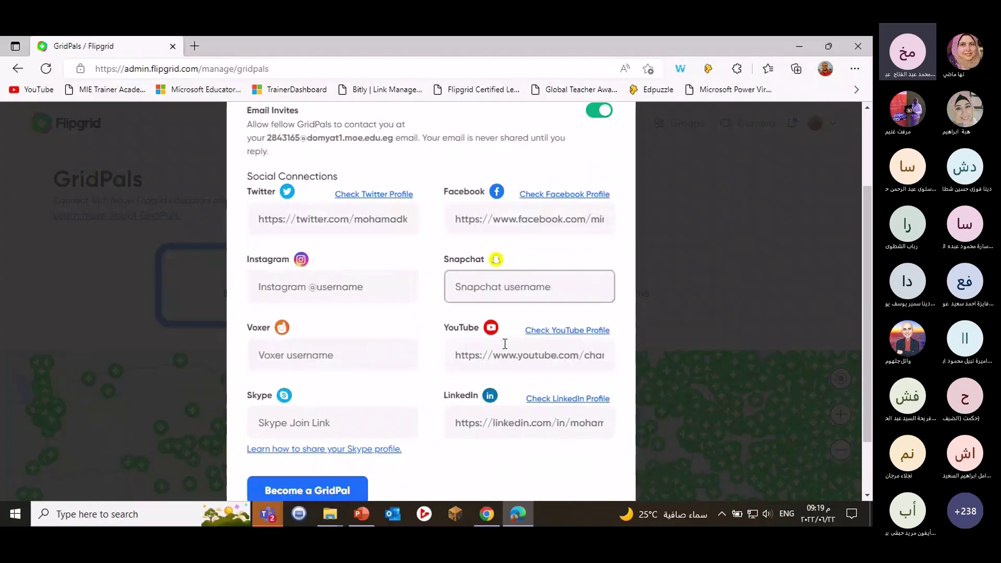
pyautogui.scroll(-1, 505, 344)
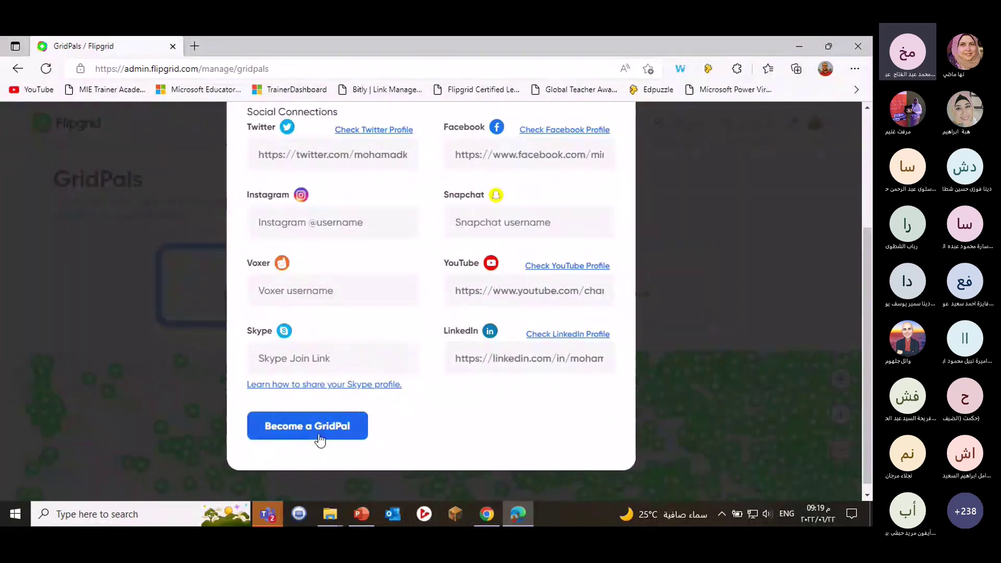
pyautogui.scroll(1, 379, 402)
pyautogui.scroll(1, 379, 408)
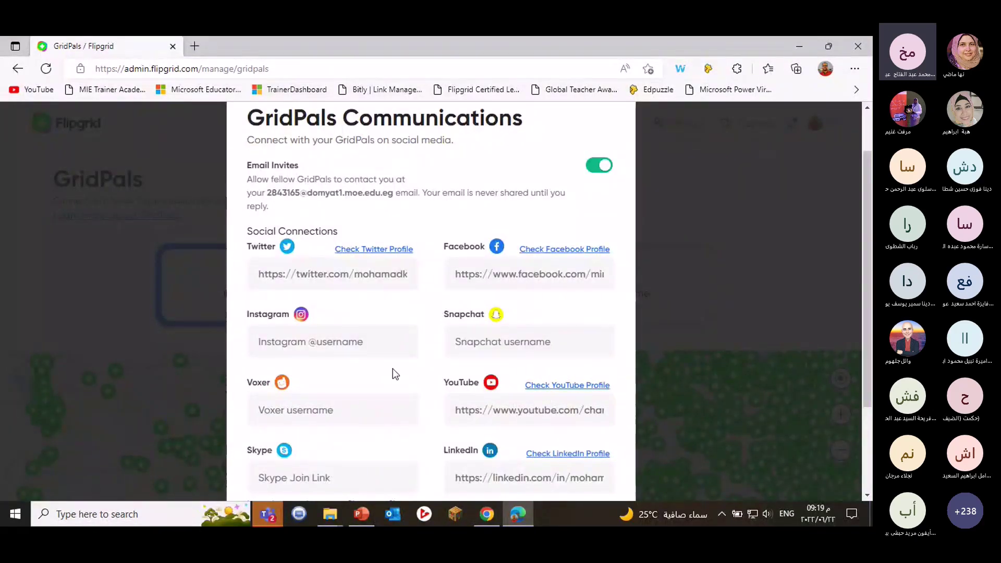
pyautogui.scroll(-1, 397, 383)
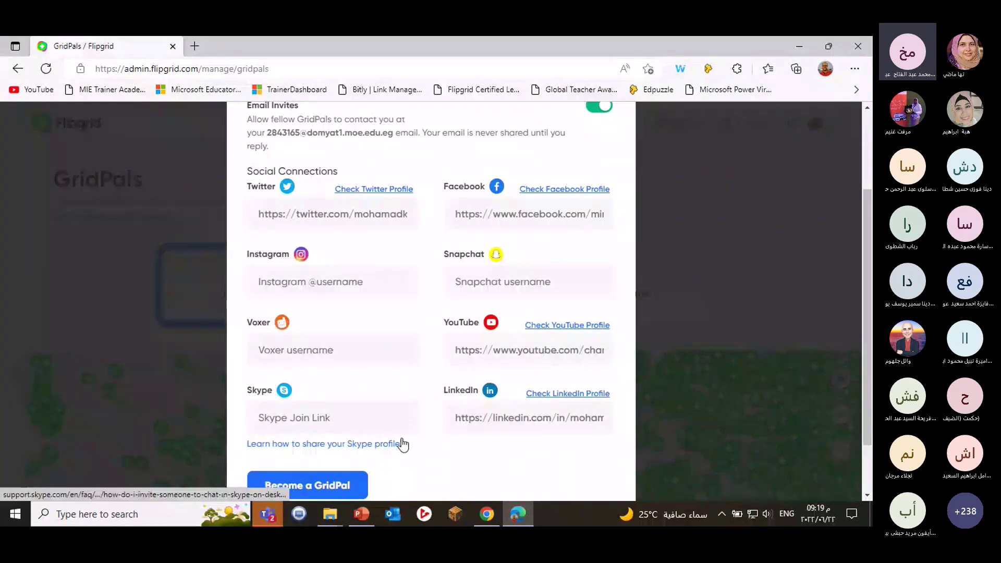
pyautogui.scroll(-1, 480, 454)
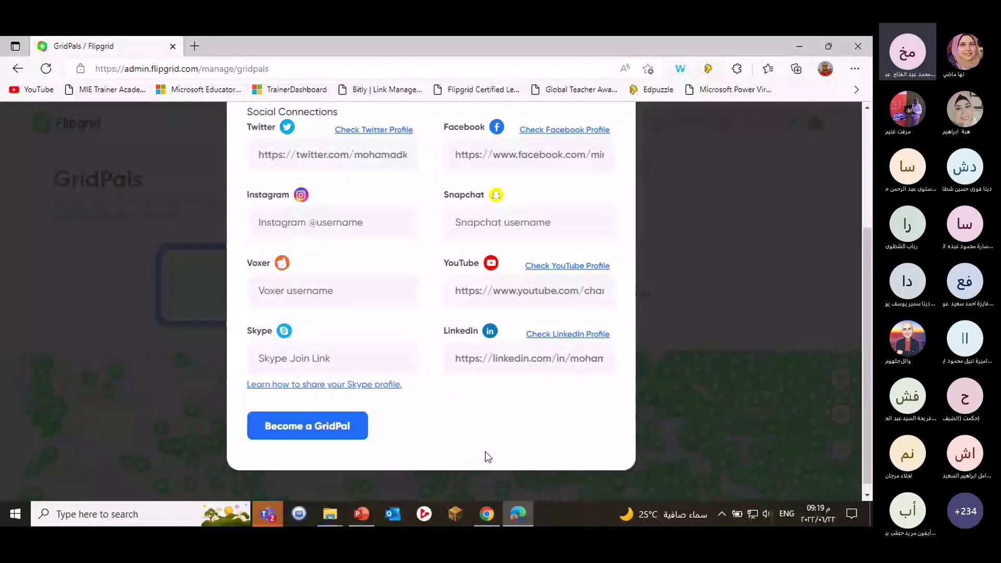
# Confirm Become a GridPal so the profile turns Active and the educator map loads.
pyautogui.click(305, 428)
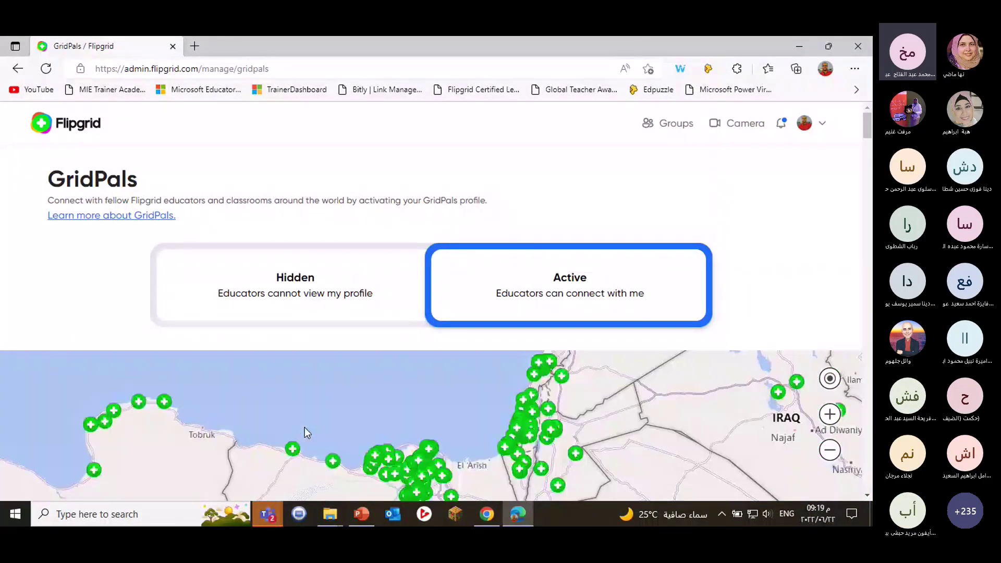
pyautogui.scroll(-1, 420, 435)
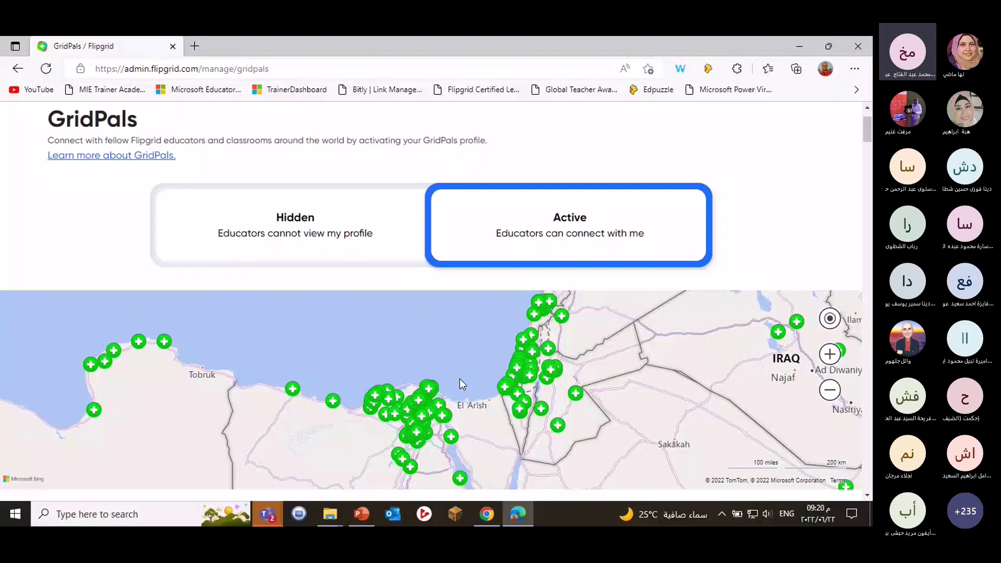
# Pick an educator's pin on the GridPals map and send them an invite.
pyautogui.click(557, 425)
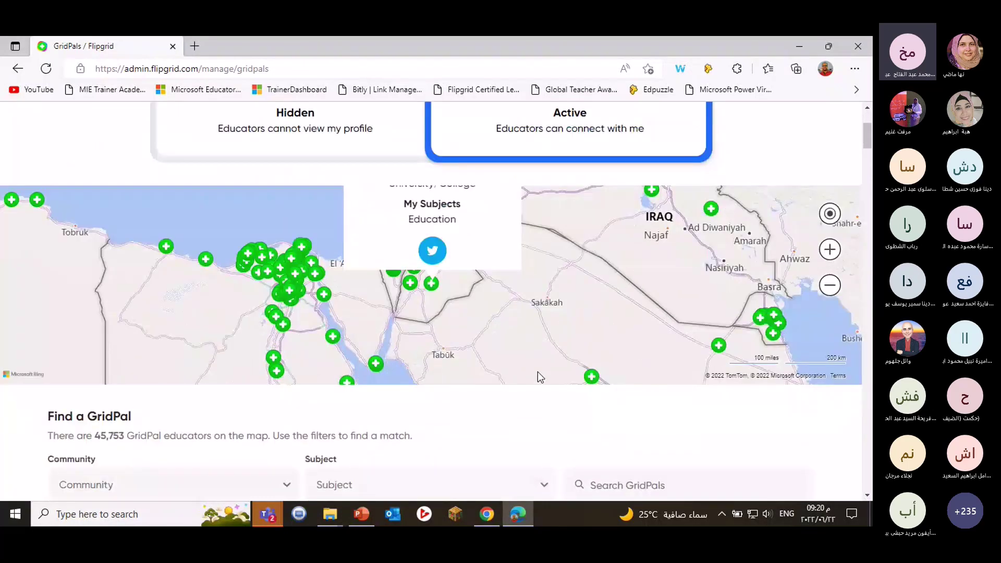
pyautogui.scroll(-1, 537, 371)
pyautogui.scroll(-2, 538, 324)
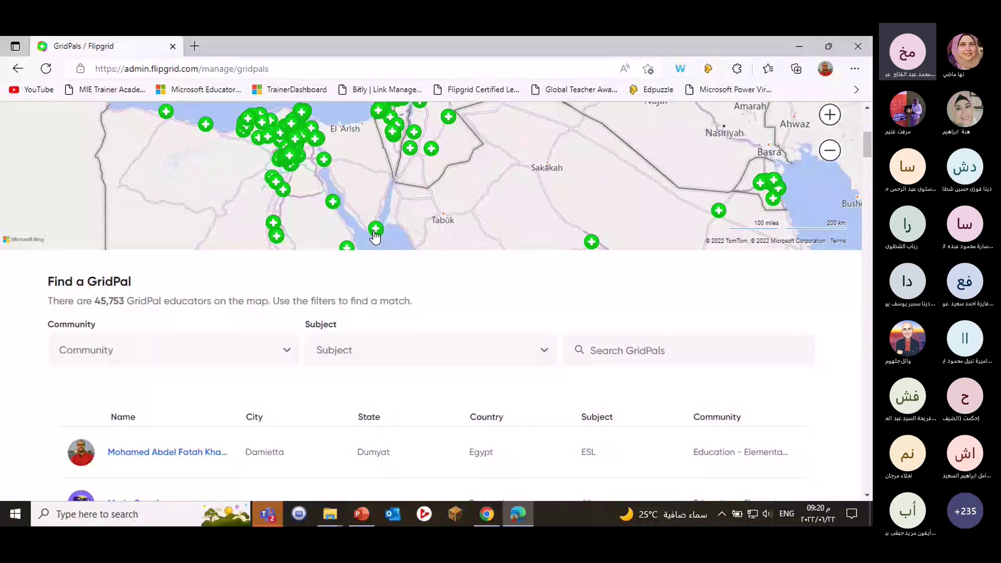
pyautogui.click(376, 229)
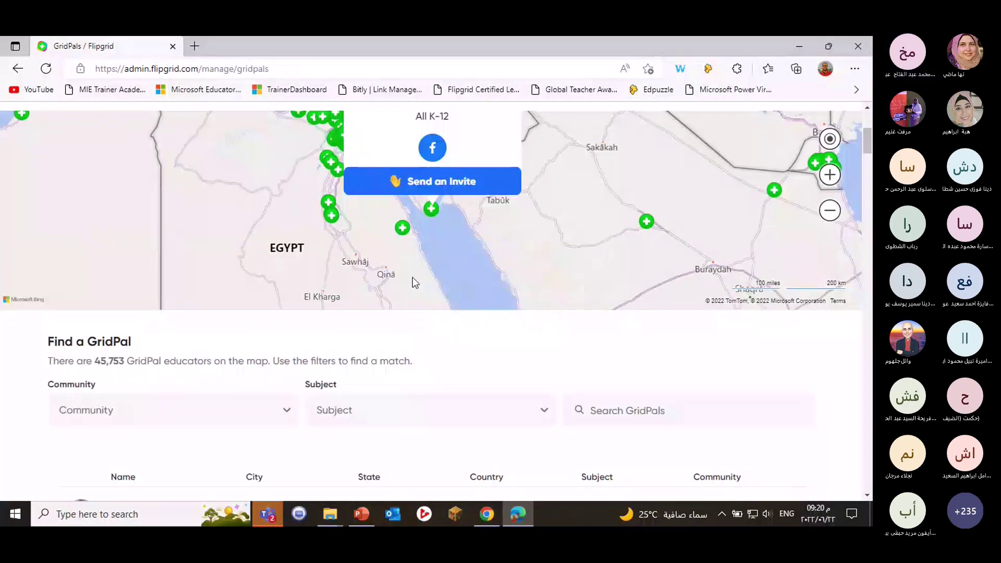
pyautogui.scroll(2, 430, 311)
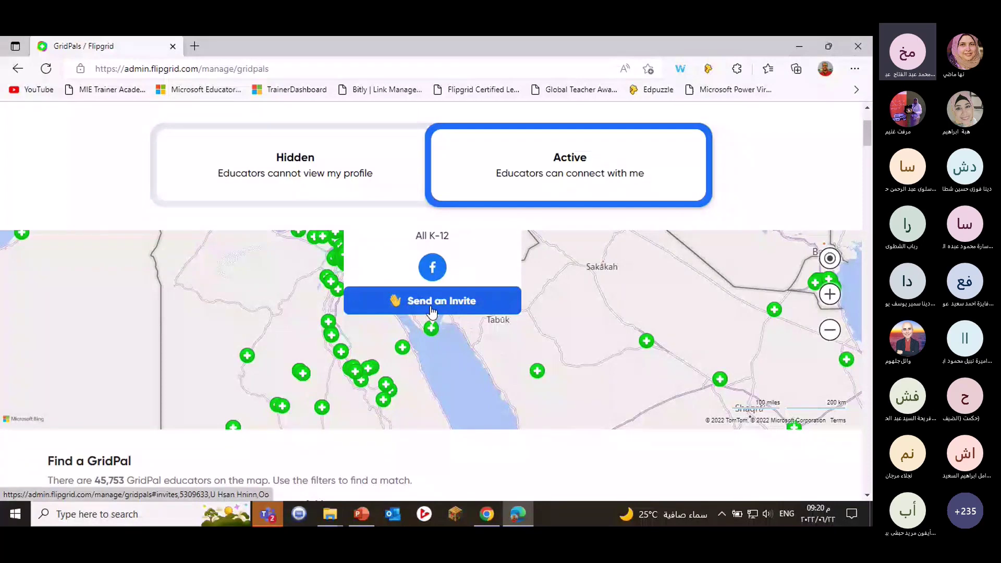
pyautogui.click(430, 308)
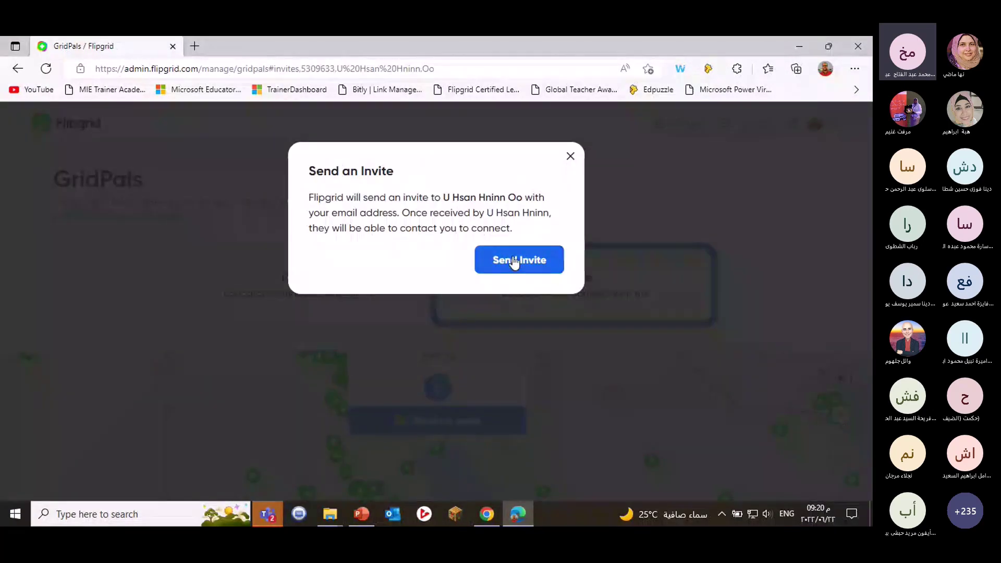
pyautogui.click(511, 260)
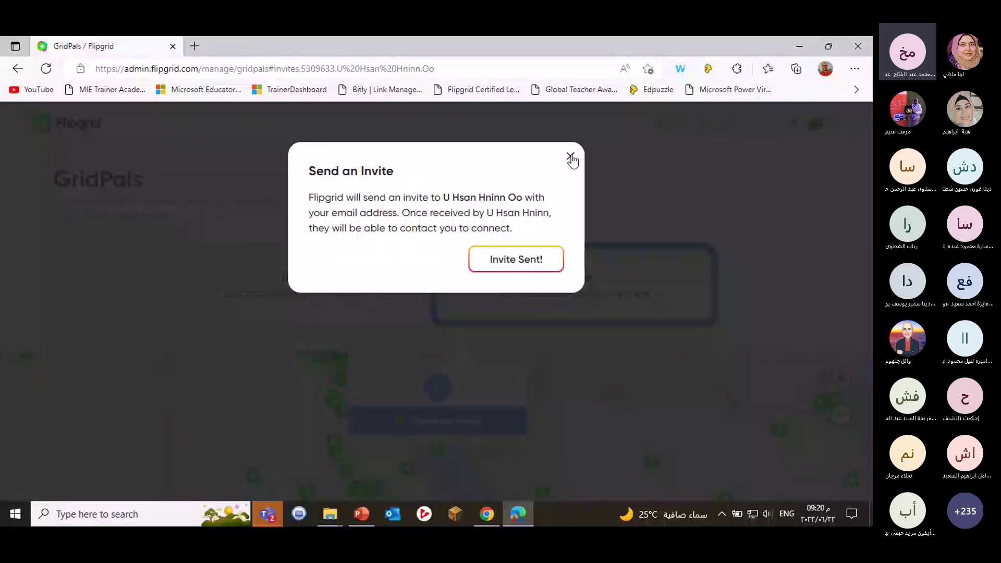
# Close the invite-sent confirmation and scroll down to the Find a GridPal directory.
pyautogui.click(570, 158)
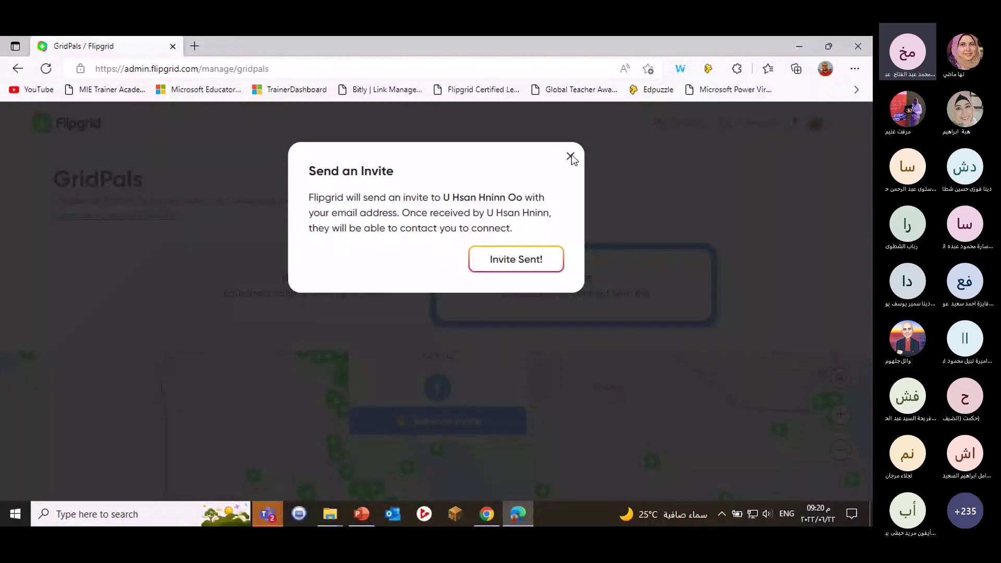
pyautogui.scroll(-2, 750, 305)
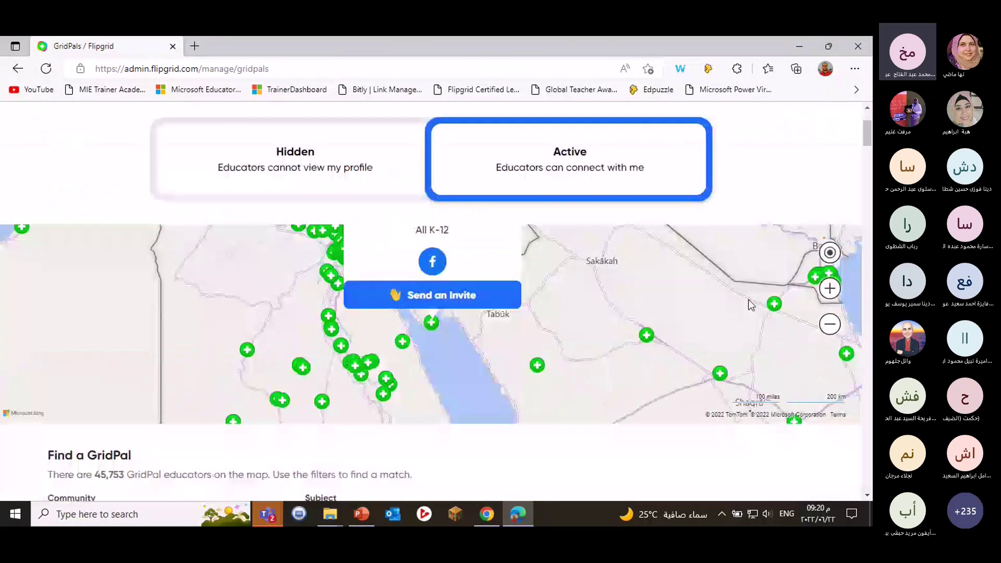
pyautogui.scroll(-1, 750, 305)
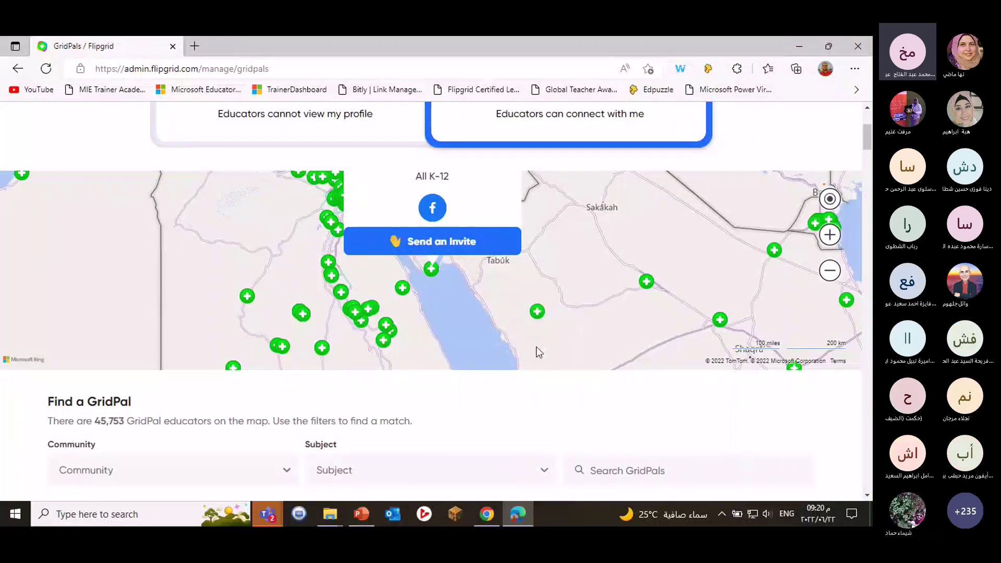
pyautogui.scroll(-1, 474, 362)
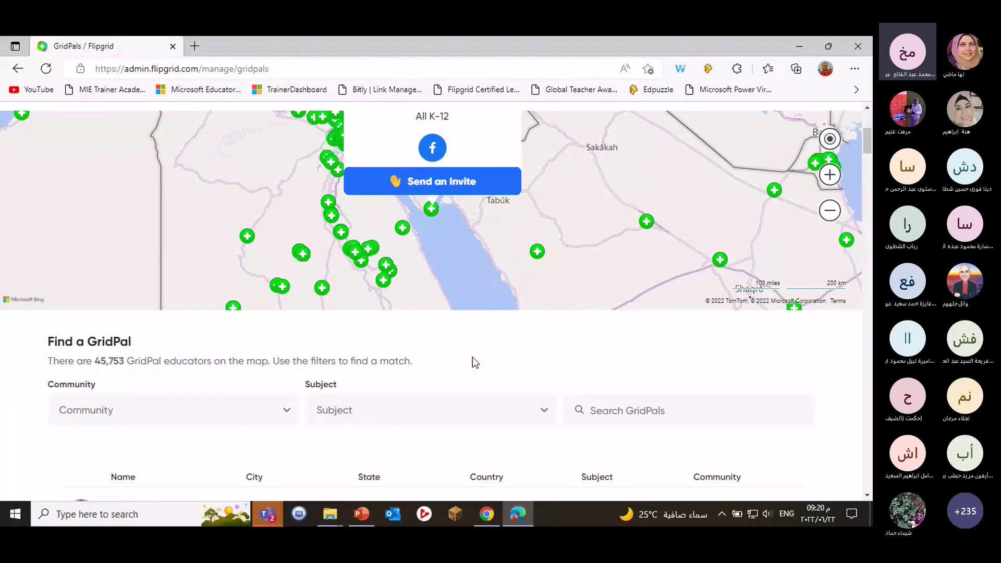
pyautogui.scroll(1, 483, 356)
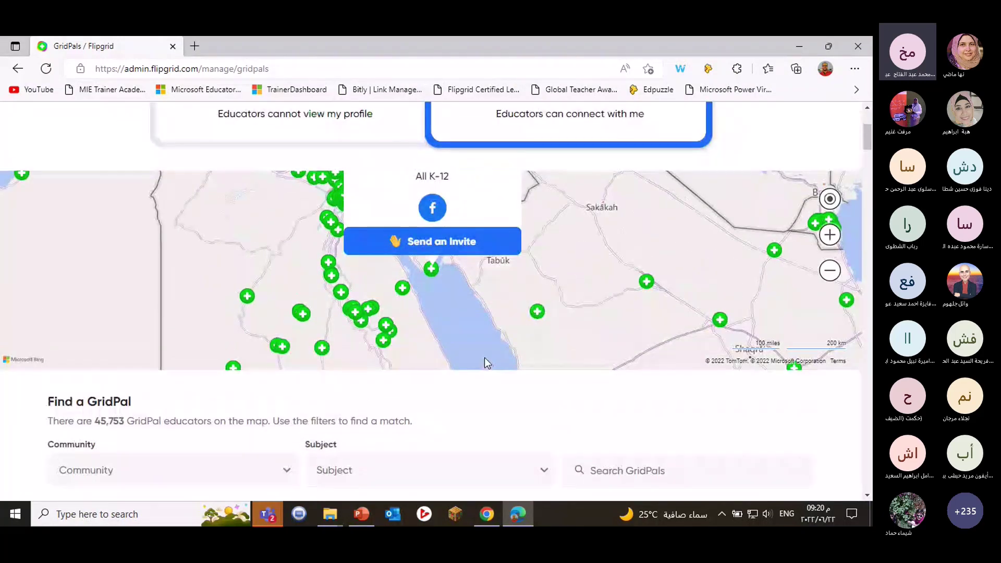
pyautogui.scroll(-1, 485, 361)
pyautogui.scroll(-1, 279, 351)
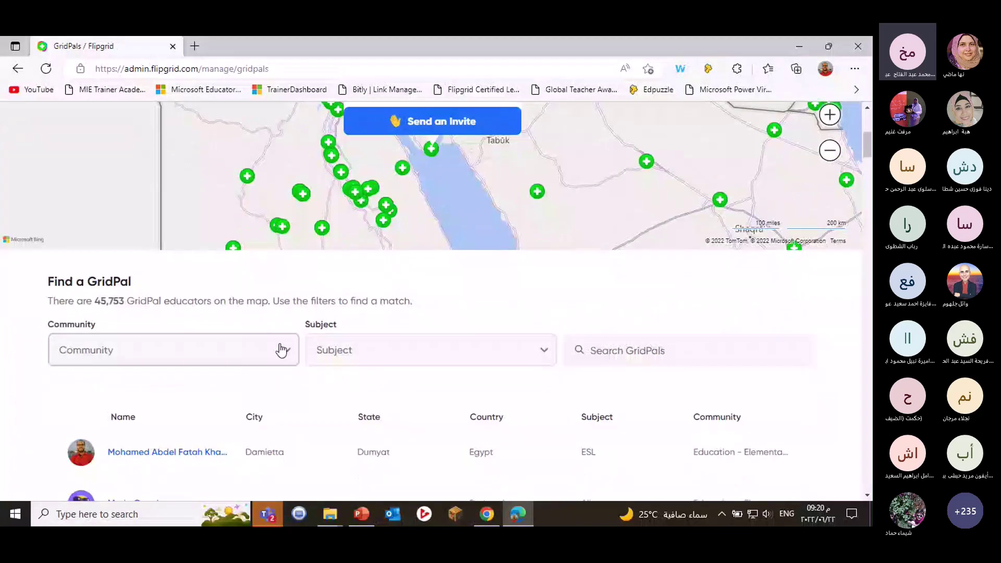
# Filter GridPals to Education - Elementary (ages 5-10) and English/Language Arts, leaving 1,561 educators.
pyautogui.click(277, 356)
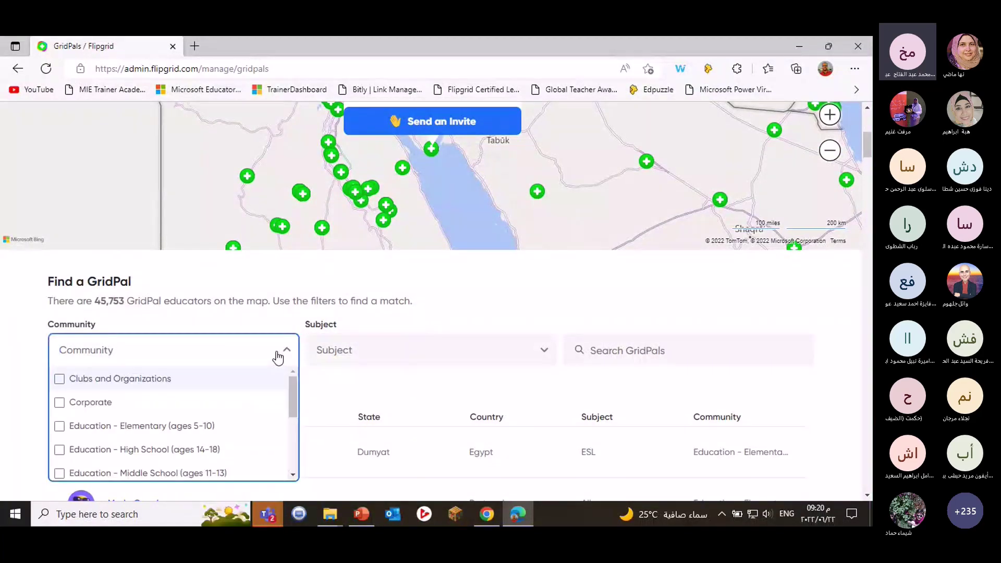
pyautogui.scroll(-2, 278, 356)
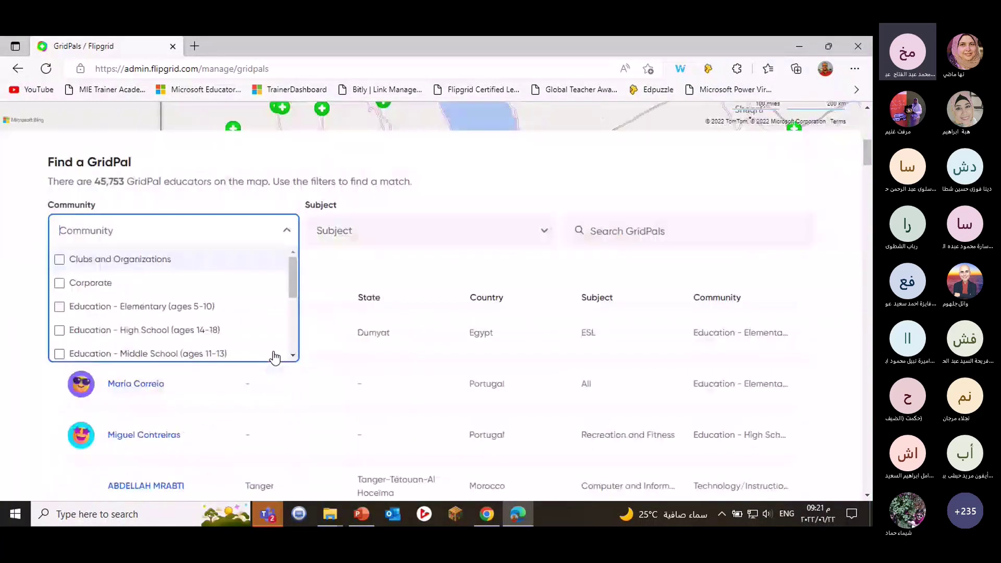
pyautogui.click(169, 312)
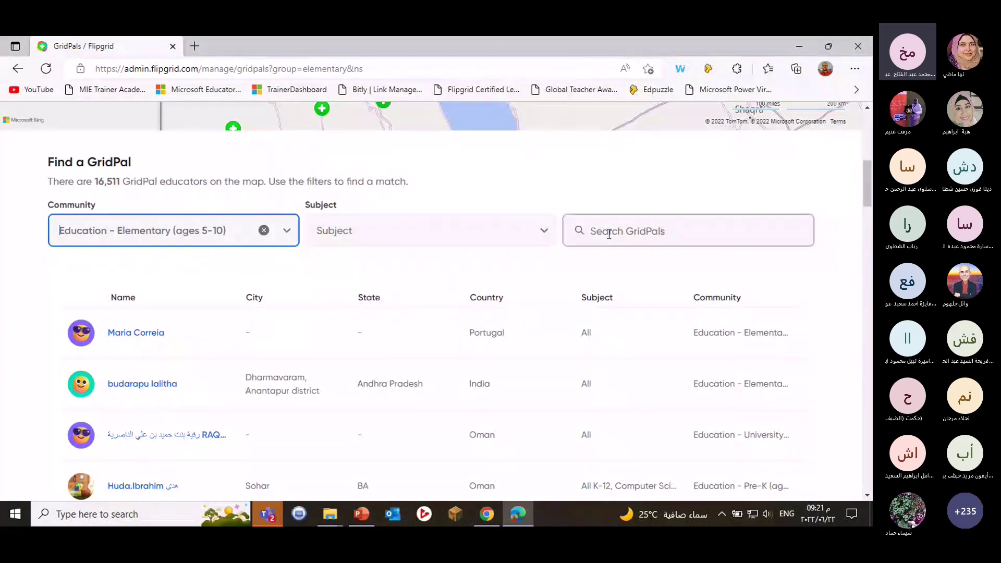
pyautogui.click(500, 232)
pyautogui.click(391, 293)
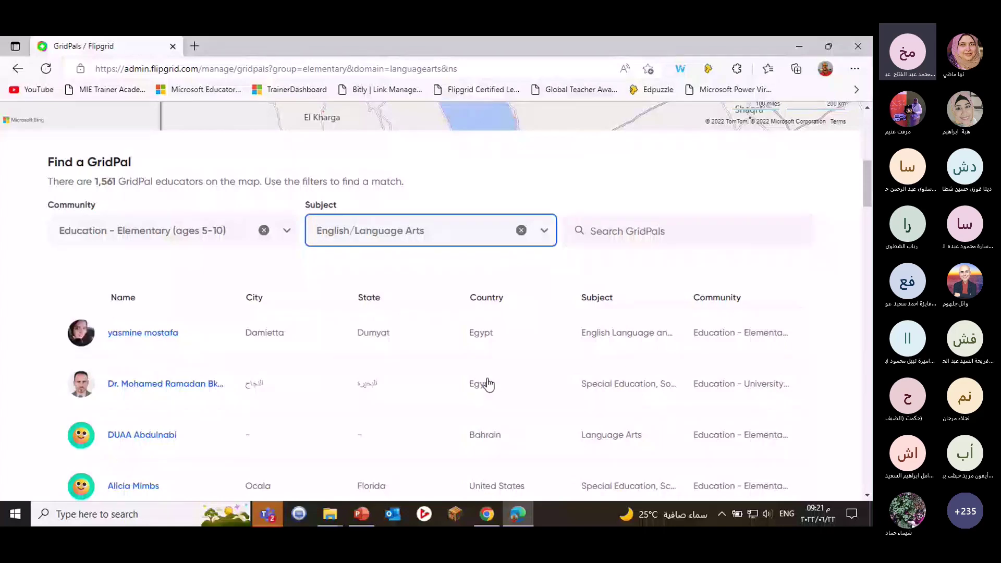
pyautogui.scroll(-1, 492, 379)
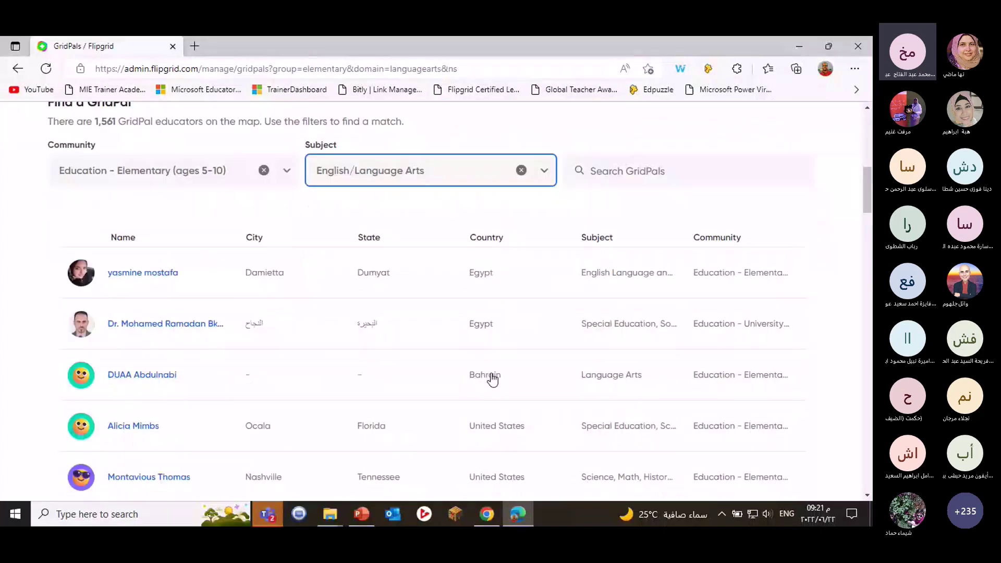
pyautogui.click(148, 327)
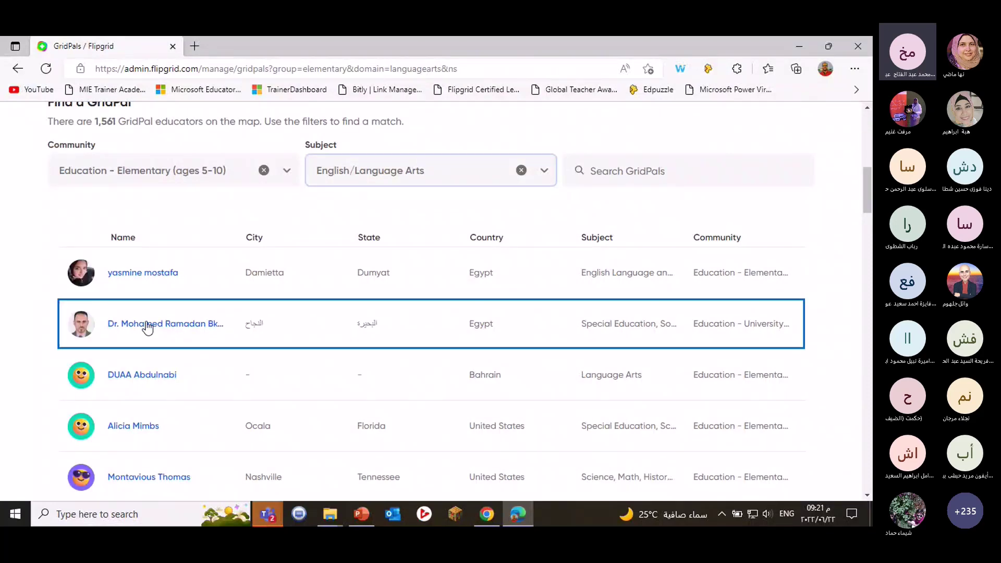
pyautogui.scroll(-1, 466, 316)
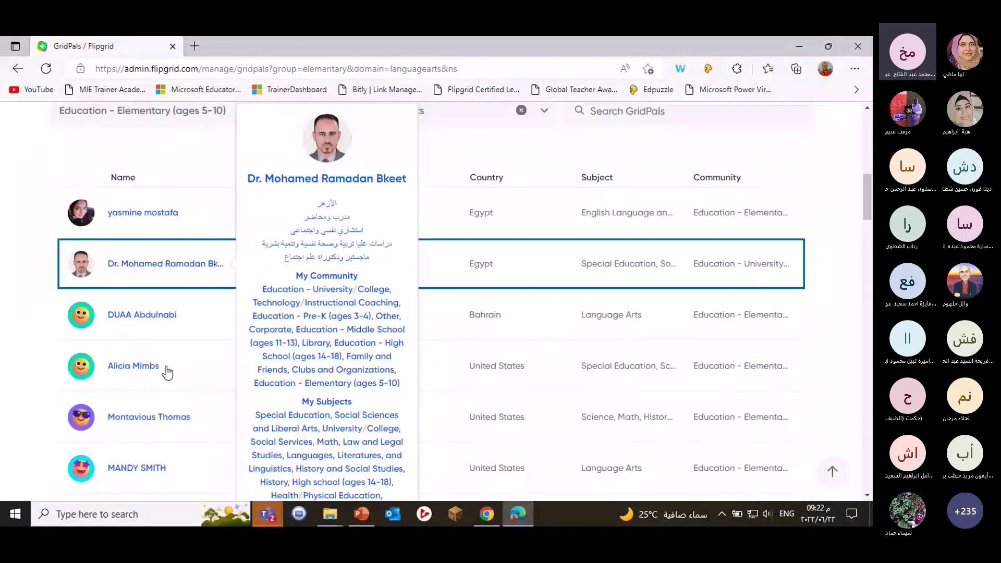
pyautogui.moveTo(165, 371)
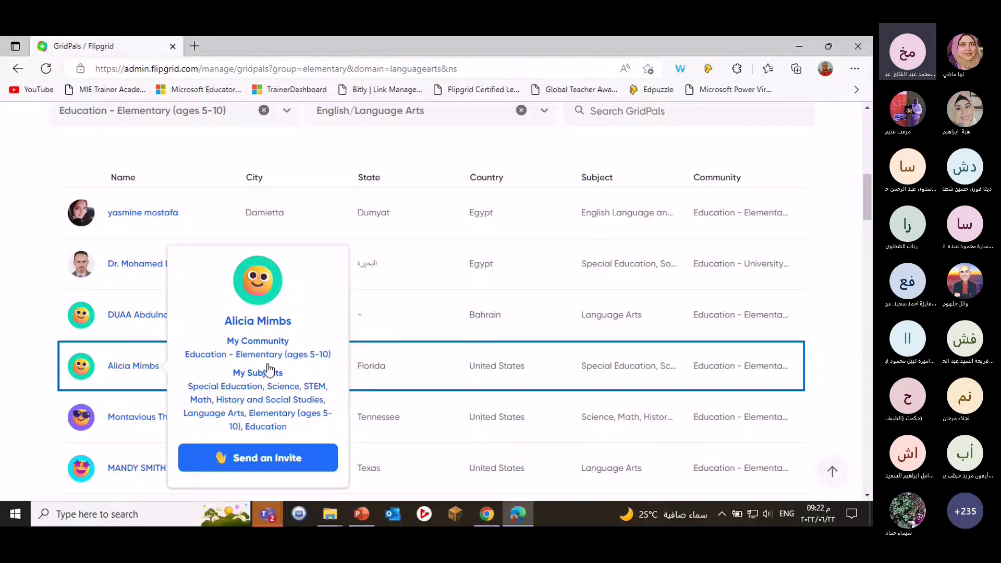
pyautogui.moveTo(131, 216)
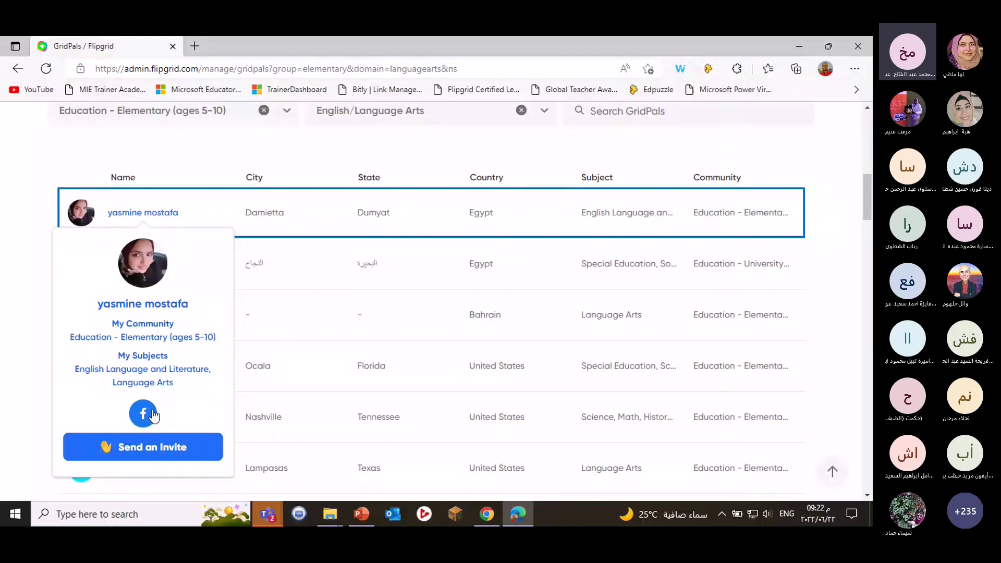
pyautogui.scroll(-2, 370, 398)
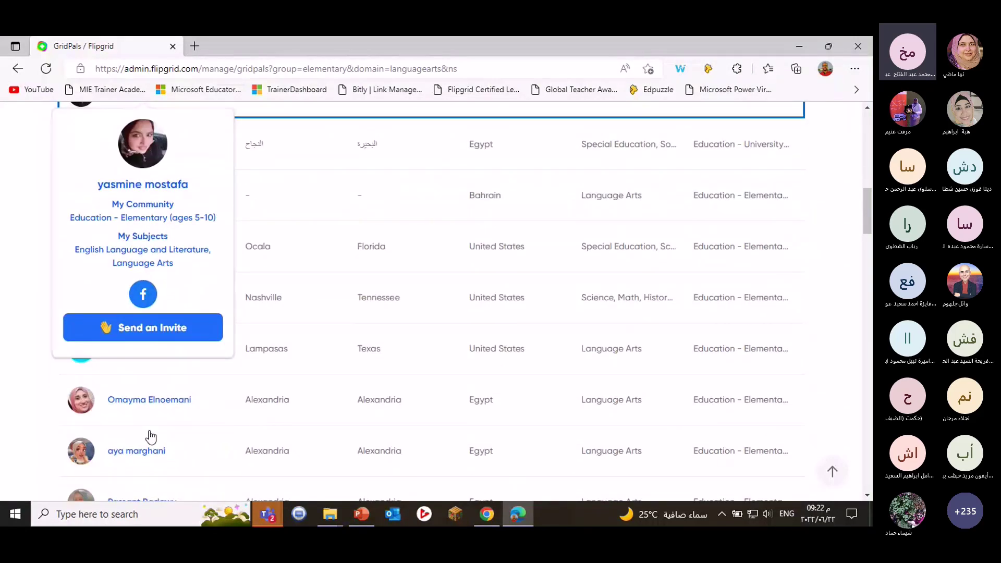
pyautogui.scroll(-1, 151, 436)
pyautogui.scroll(-1, 151, 401)
pyautogui.scroll(7, 379, 373)
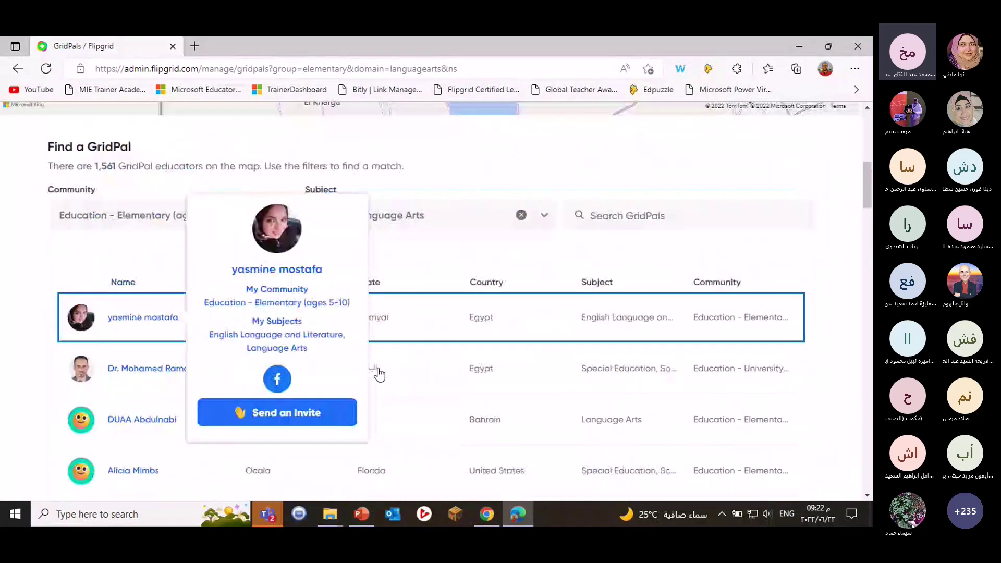
pyautogui.hotkey('shift', 'Tab')
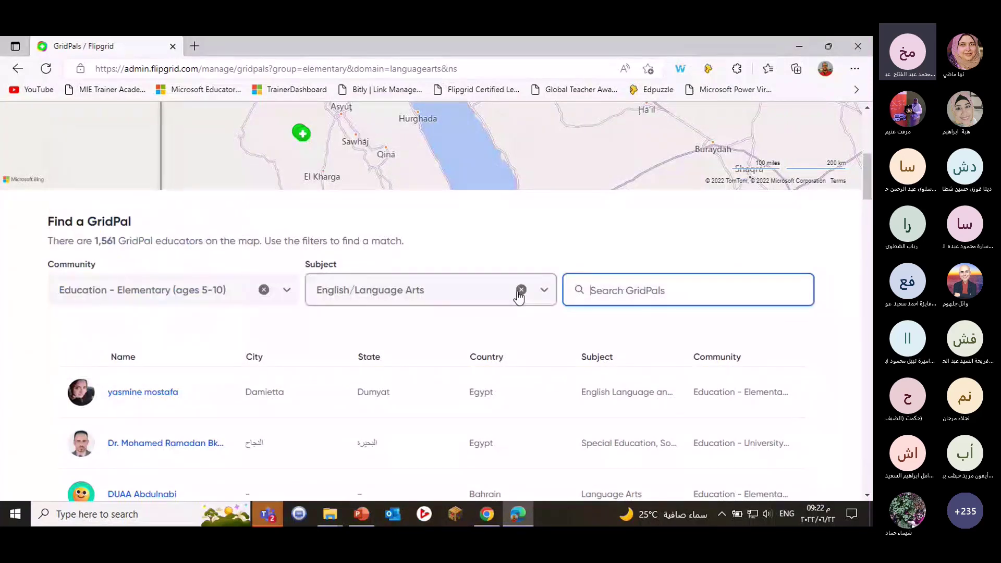
# Clear the Community and Subject filters, search the educator by name, and open their profile card.
pyautogui.click(521, 291)
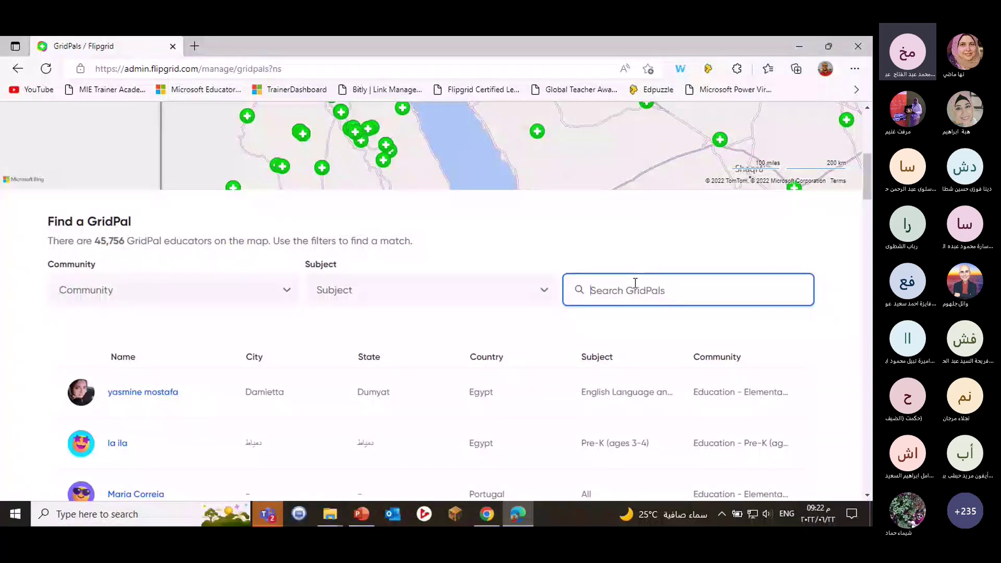
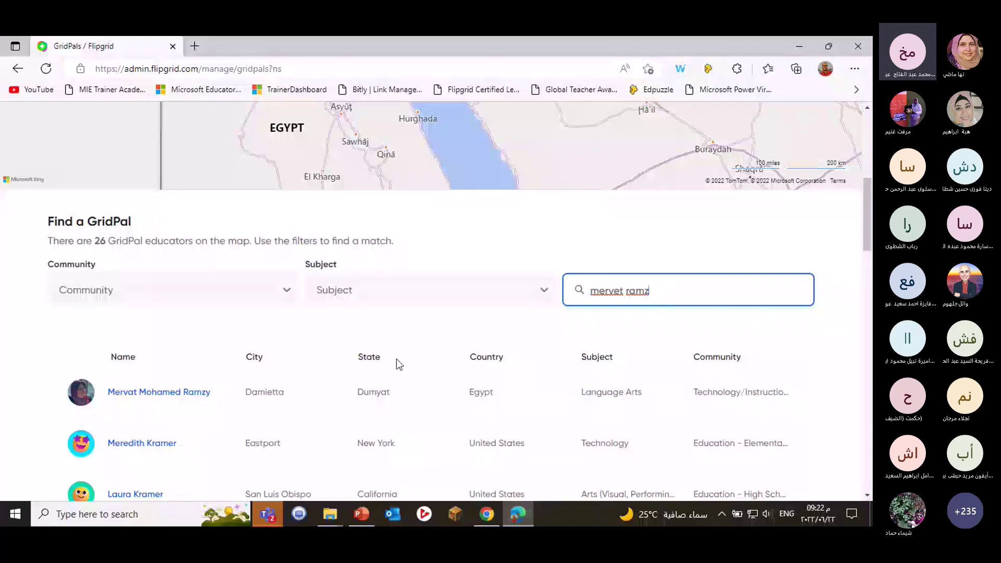
pyautogui.click(180, 394)
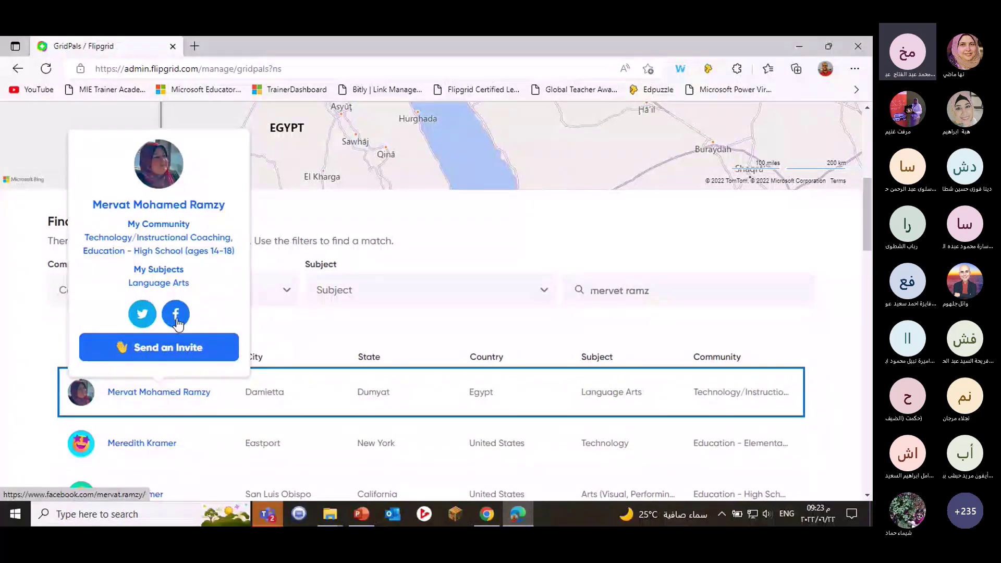
# Send a GridPal invite to the found educator, then close the browser to switch to Outlook.
pyautogui.click(180, 357)
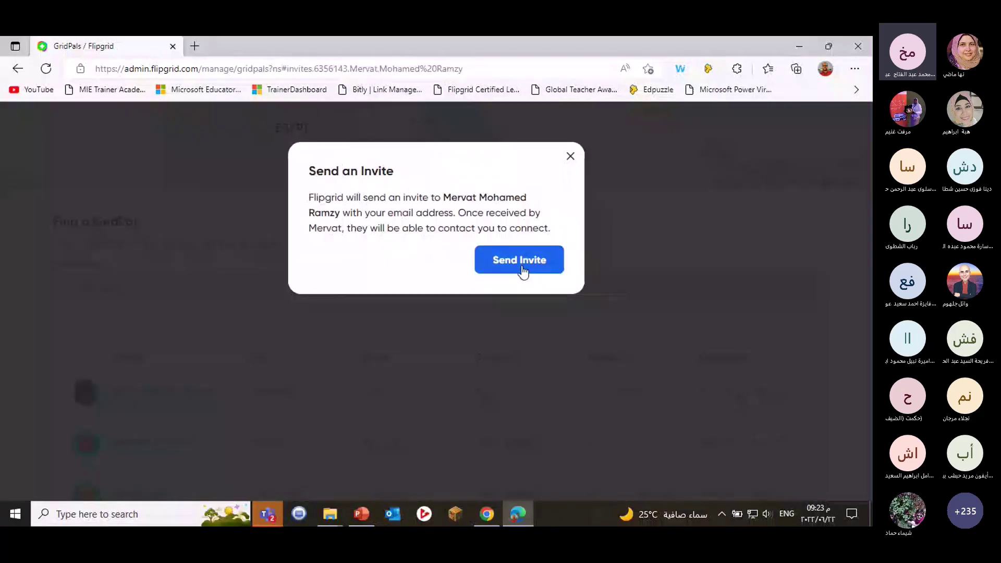
pyautogui.click(522, 268)
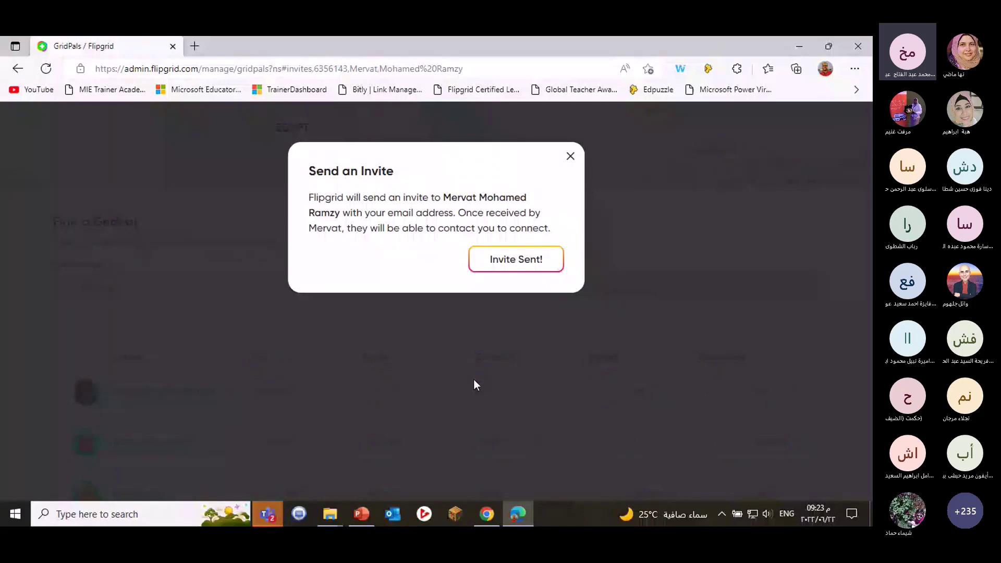
pyautogui.click(571, 158)
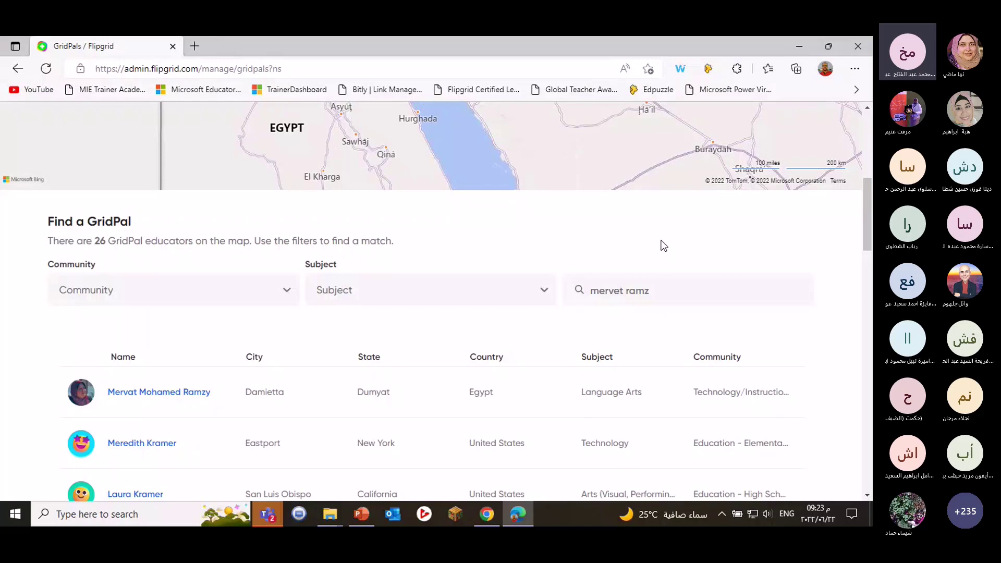
pyautogui.click(391, 515)
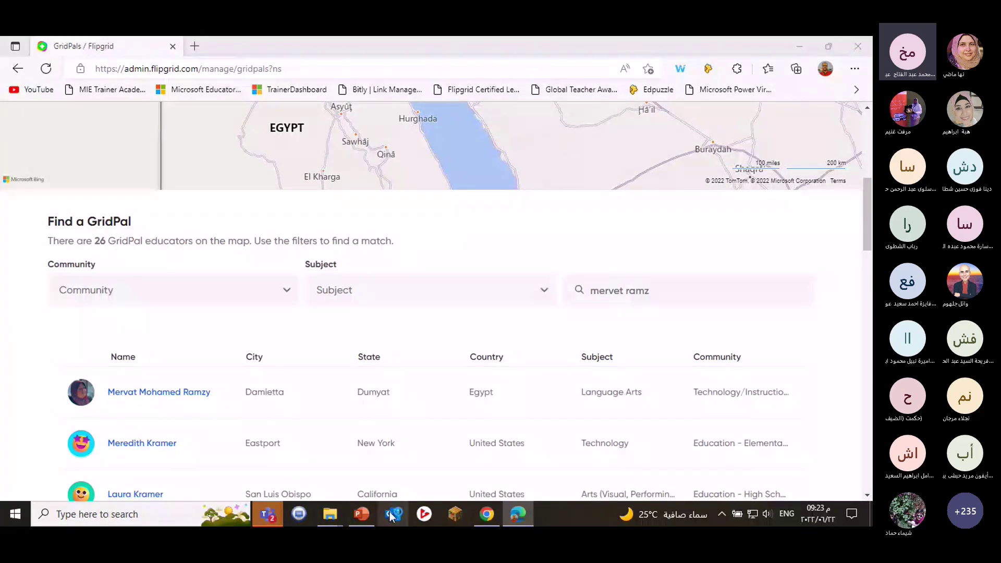
pyautogui.click(855, 46)
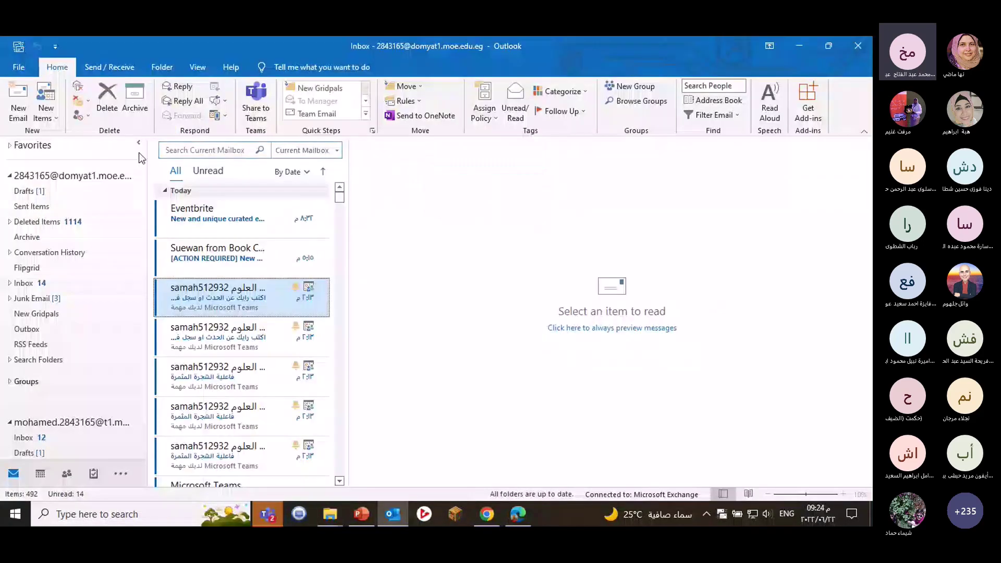
# Show the Outlook Today summary for the school mail account.
pyautogui.click(105, 175)
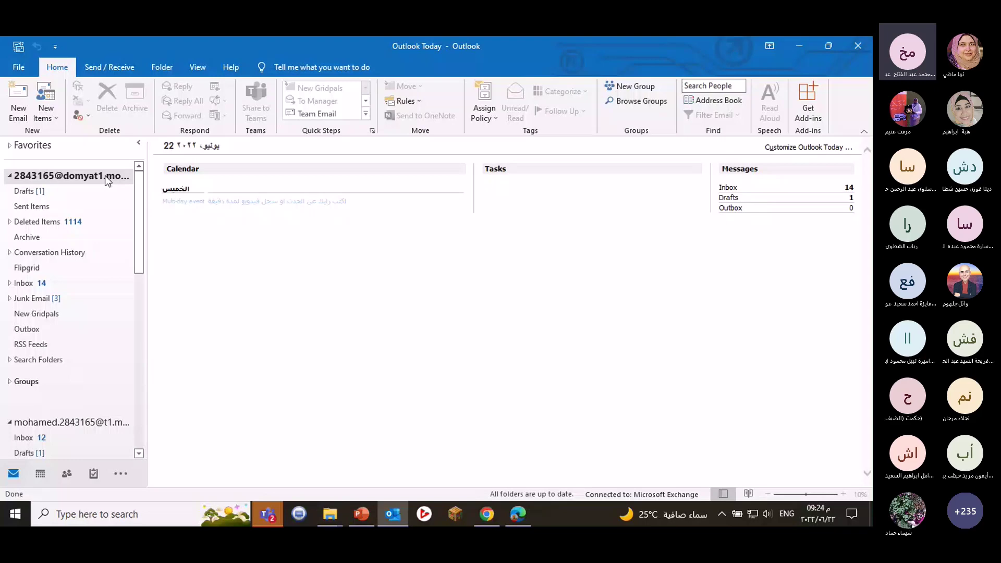
# Add a new folder named 'Gridpals' to the school mail account.
pyautogui.rightClick(105, 175)
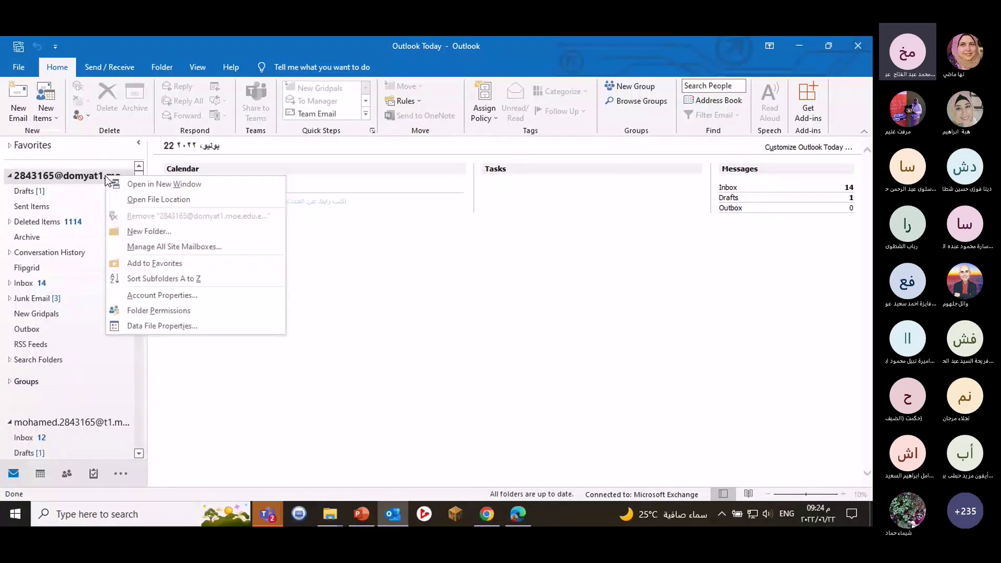
pyautogui.click(155, 237)
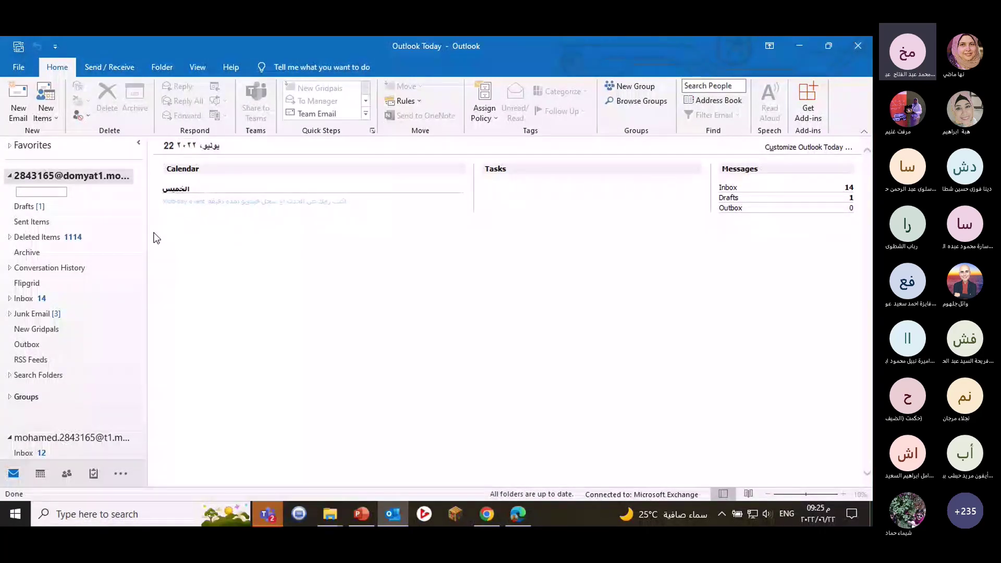
pyautogui.write('Gridpals')
pyautogui.click(127, 219)
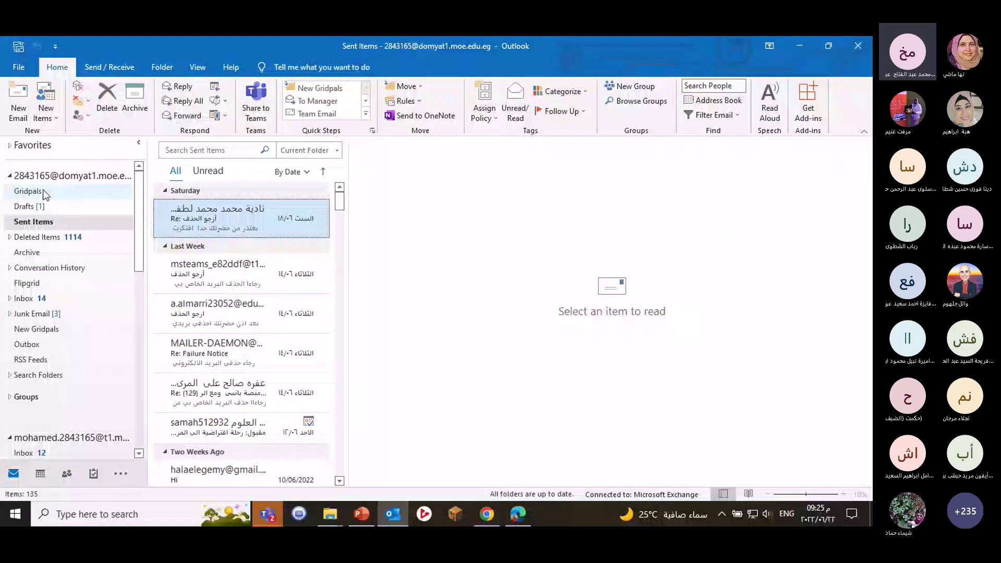
# Check the Gridpals and Flipgrid folders, then display the Inbox messages.
pyautogui.click(44, 194)
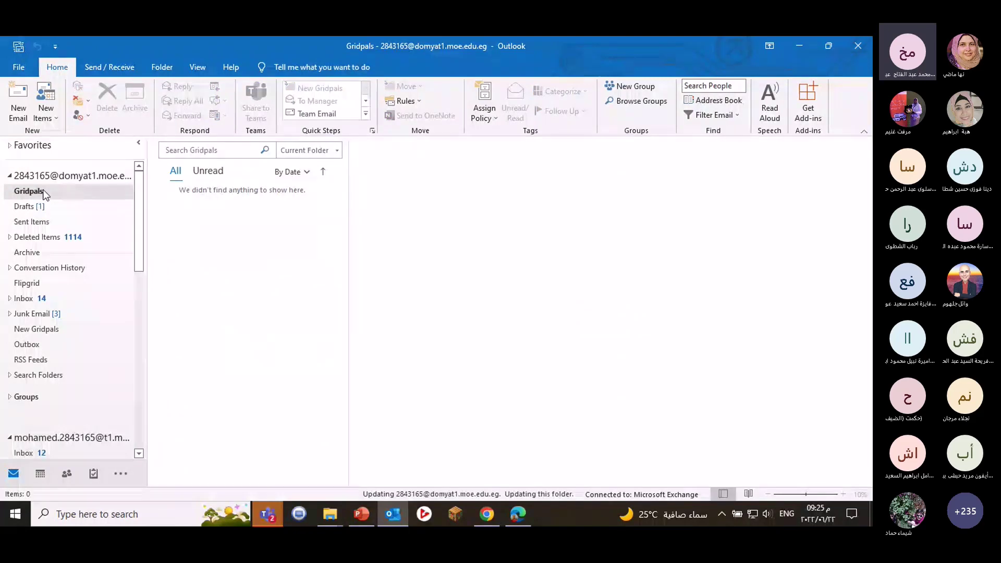
pyautogui.click(42, 283)
pyautogui.click(48, 299)
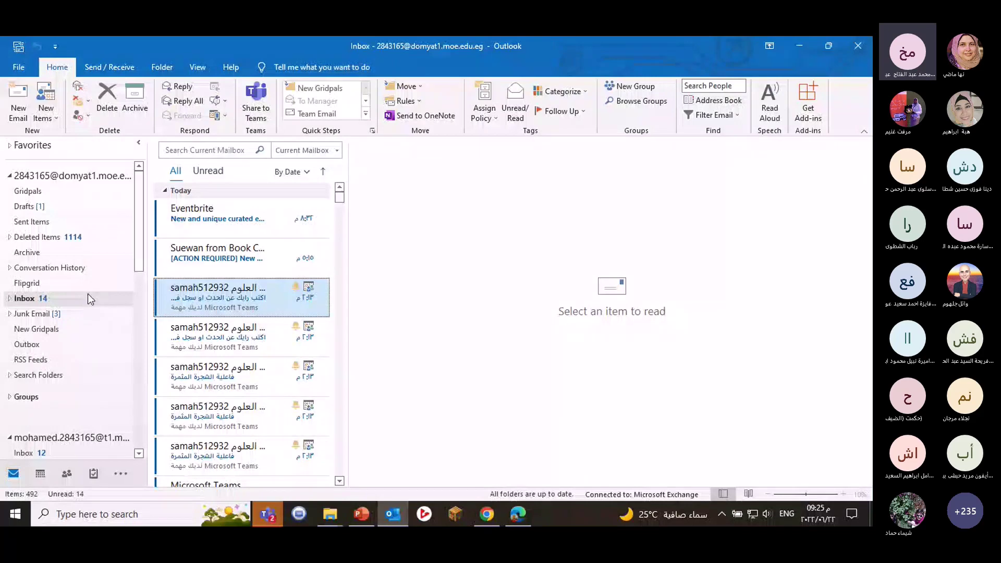
# Scroll the Inbox to the Team Flipgrid email inviting the user to become GridPals.
pyautogui.scroll(-3, 224, 284)
pyautogui.scroll(-4, 227, 285)
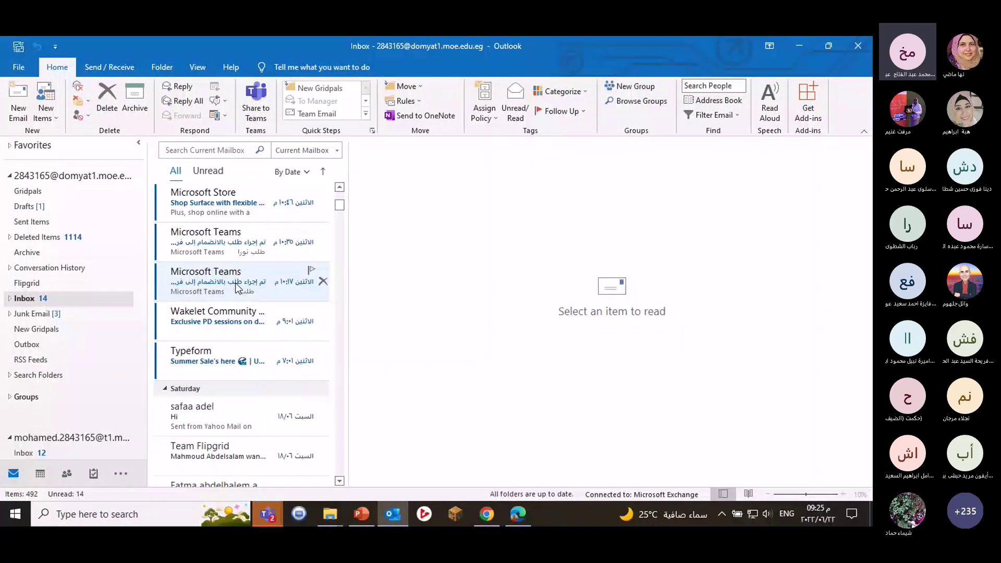
pyautogui.scroll(-3, 237, 288)
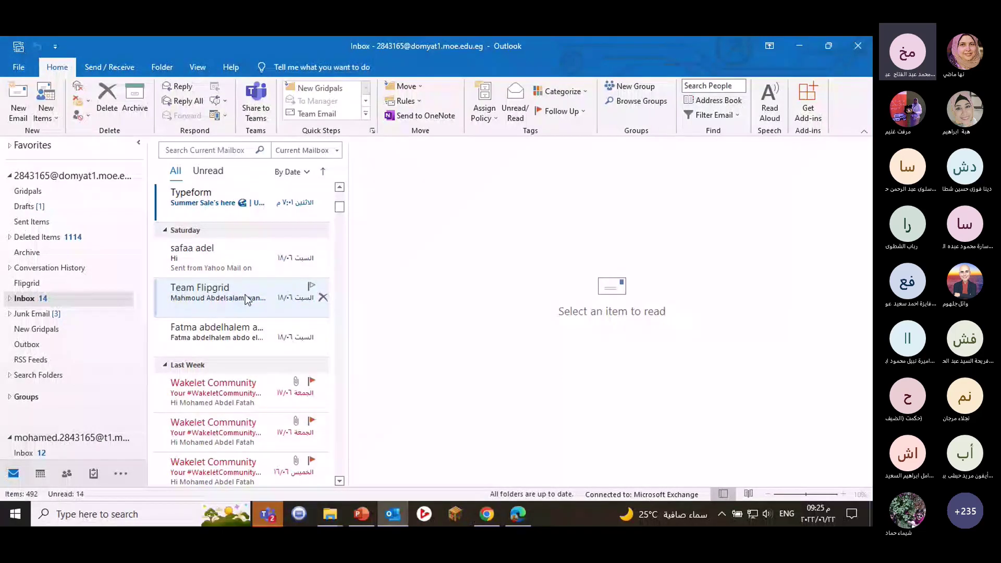
pyautogui.scroll(-1, 245, 297)
pyautogui.scroll(-2, 245, 300)
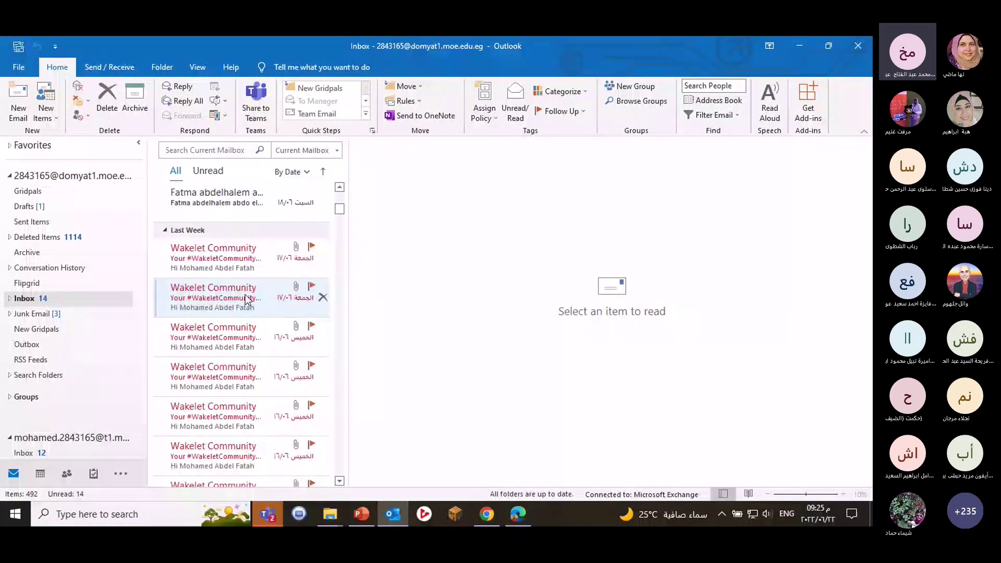
pyautogui.scroll(-1, 246, 300)
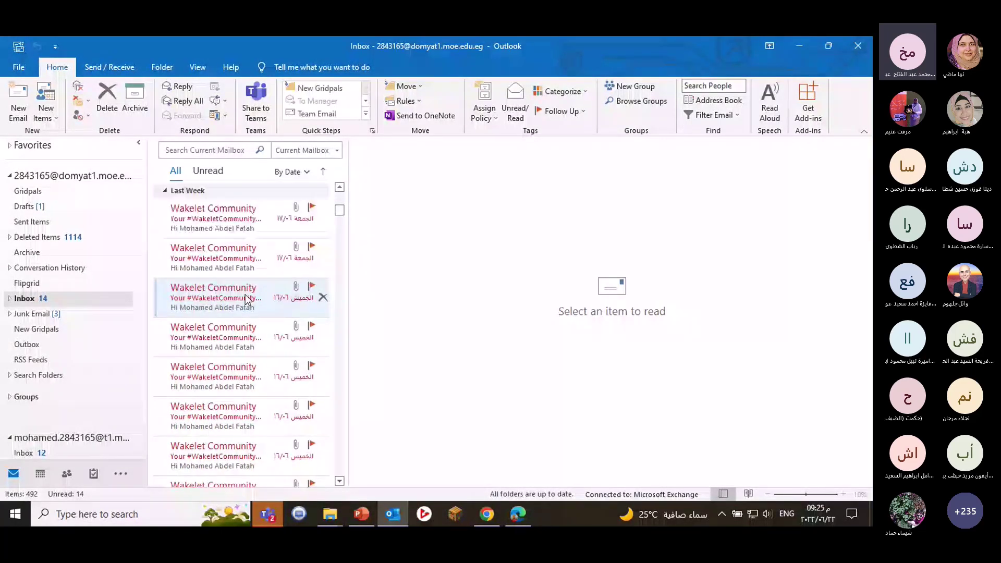
pyautogui.scroll(-5, 246, 299)
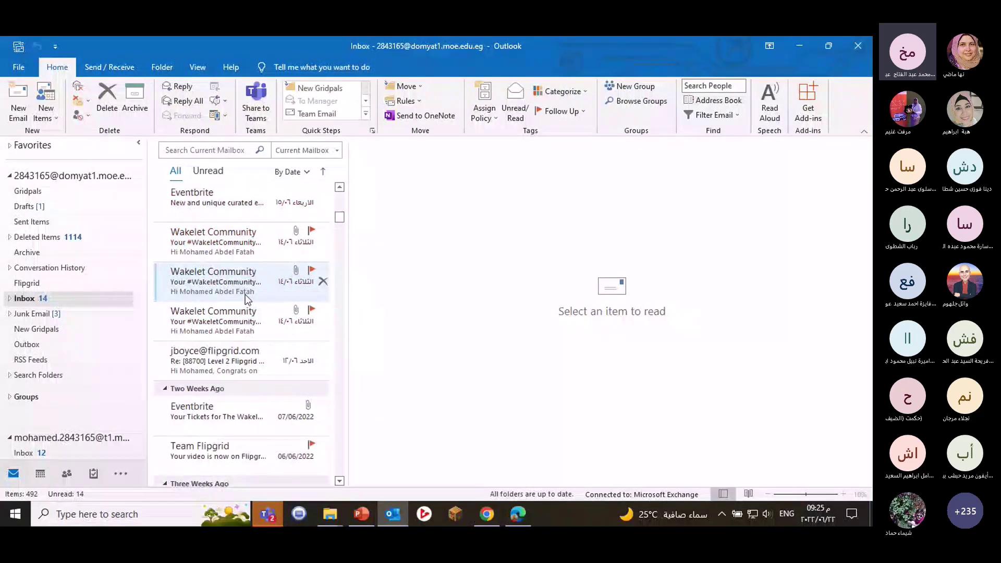
pyautogui.scroll(-2, 246, 299)
pyautogui.scroll(-1, 246, 299)
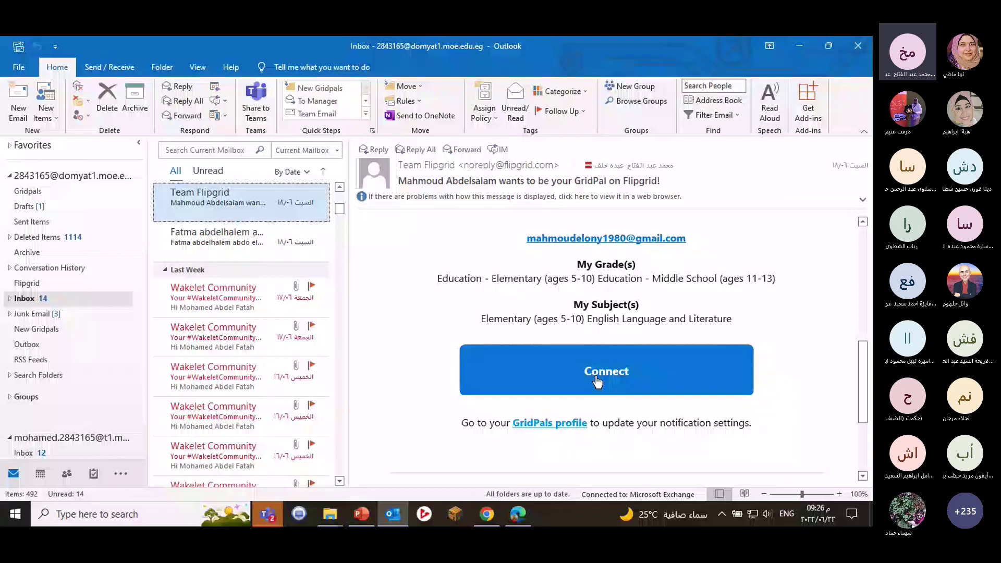
pyautogui.scroll(10, 615, 377)
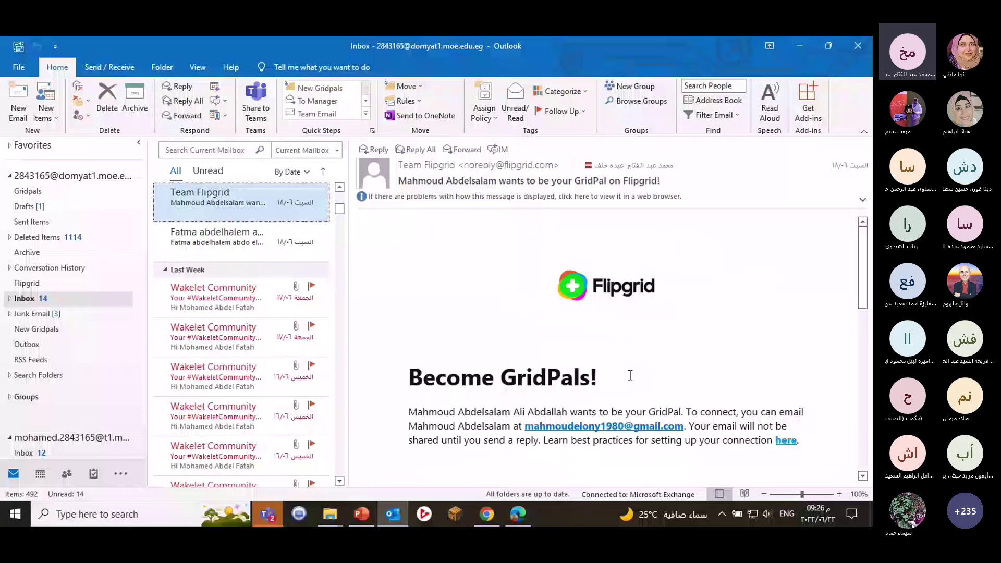
pyautogui.scroll(-5, 629, 376)
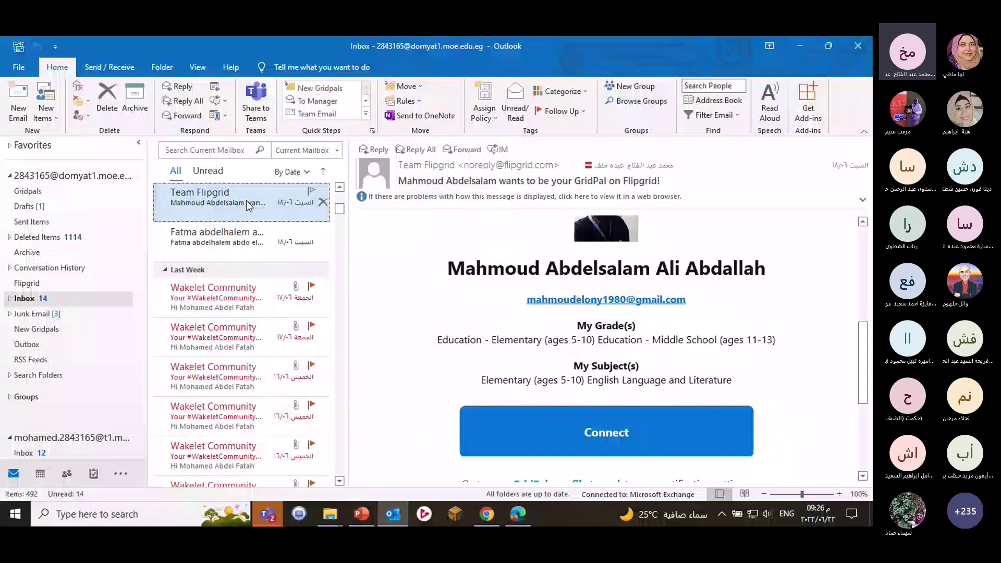
# File the Team Flipgrid email into Gridpals with the New Gridpals quick step.
pyautogui.rightClick(248, 206)
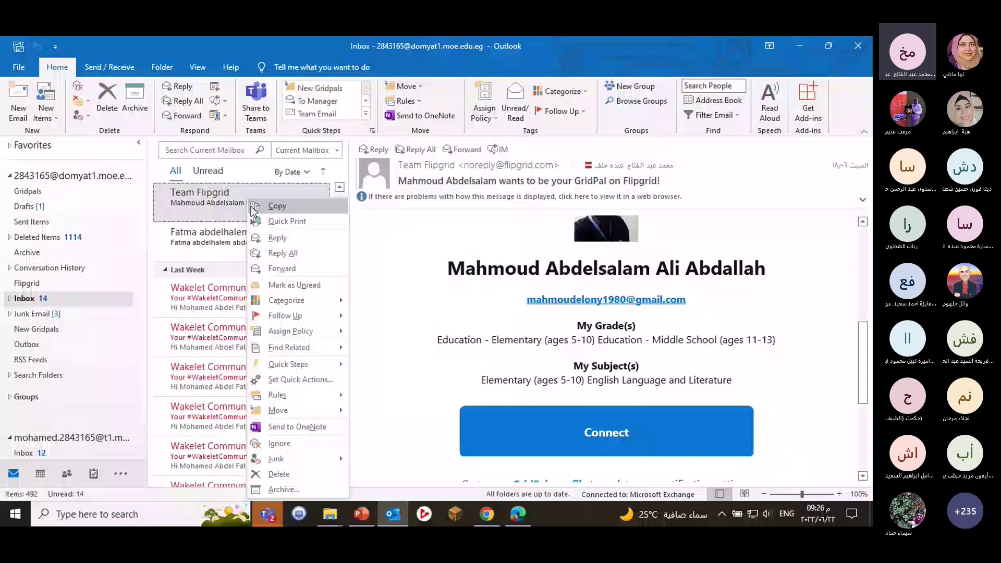
pyautogui.moveTo(297, 366)
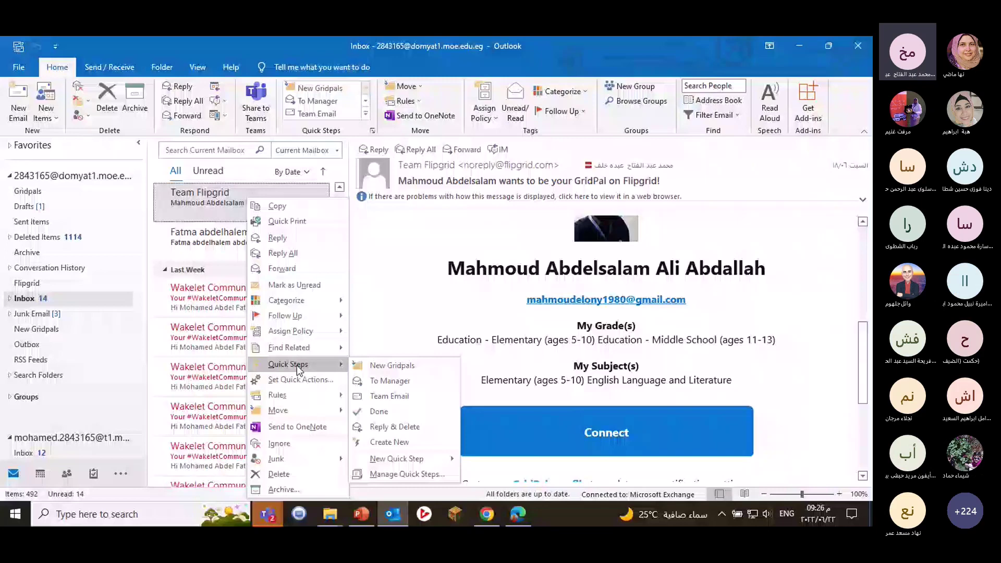
pyautogui.click(391, 366)
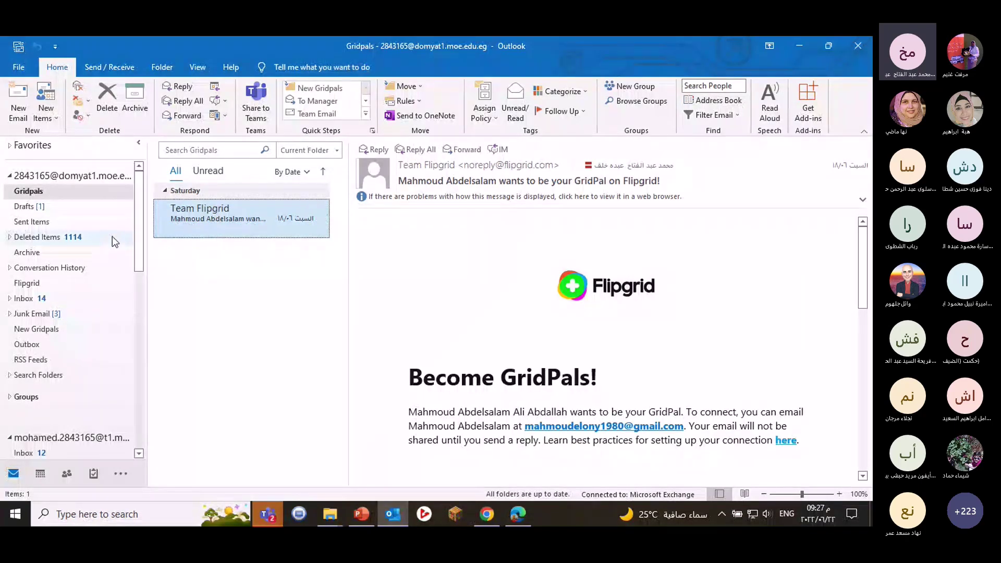
# Review the Outlook folder pane, then return to the Flipgrid Groups page in Edge.
pyautogui.scroll(-4, 111, 236)
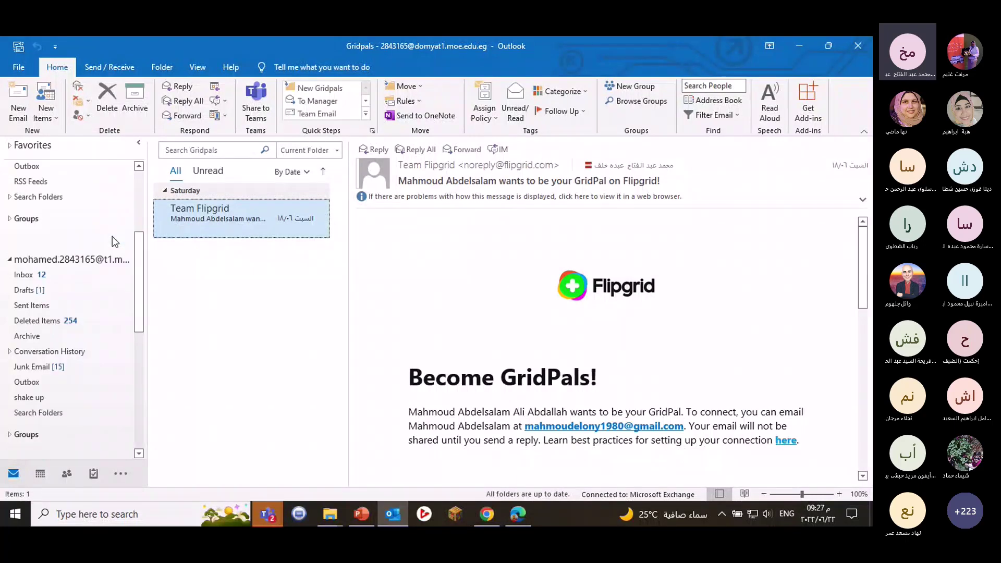
pyautogui.scroll(4, 111, 236)
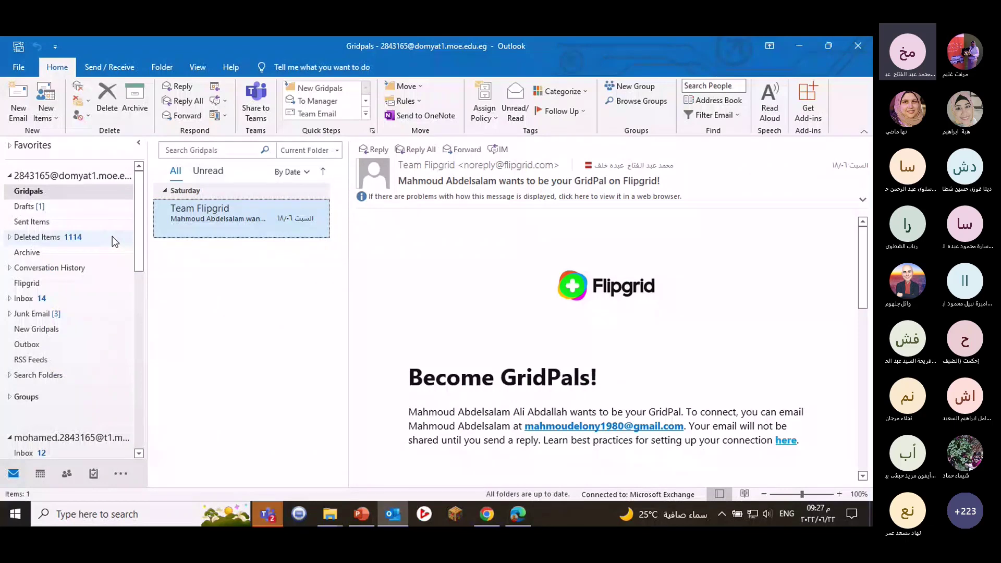
pyautogui.scroll(-3, 111, 237)
pyautogui.scroll(-1, 111, 236)
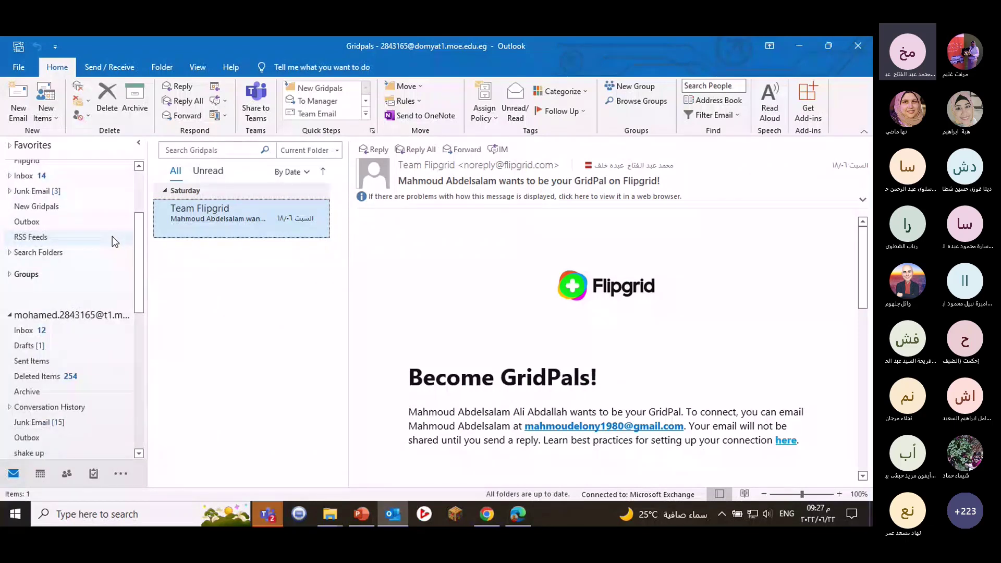
pyautogui.scroll(-6, 112, 236)
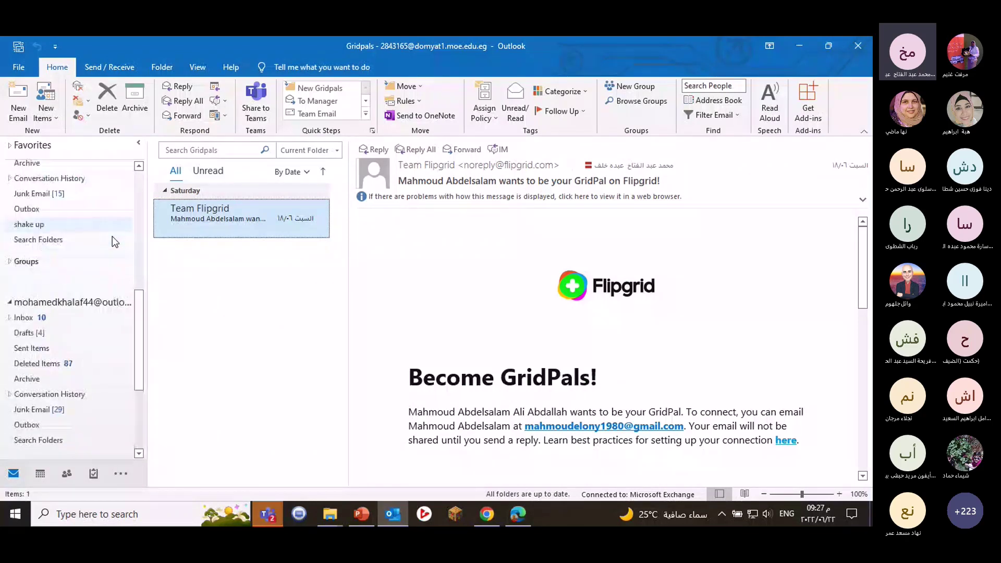
pyautogui.scroll(10, 111, 236)
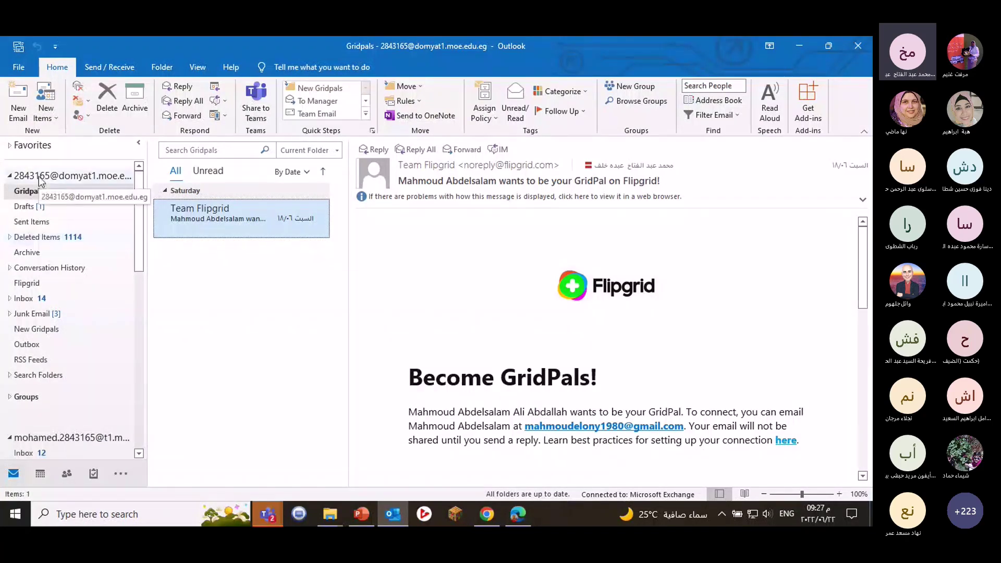
pyautogui.scroll(-2, 54, 352)
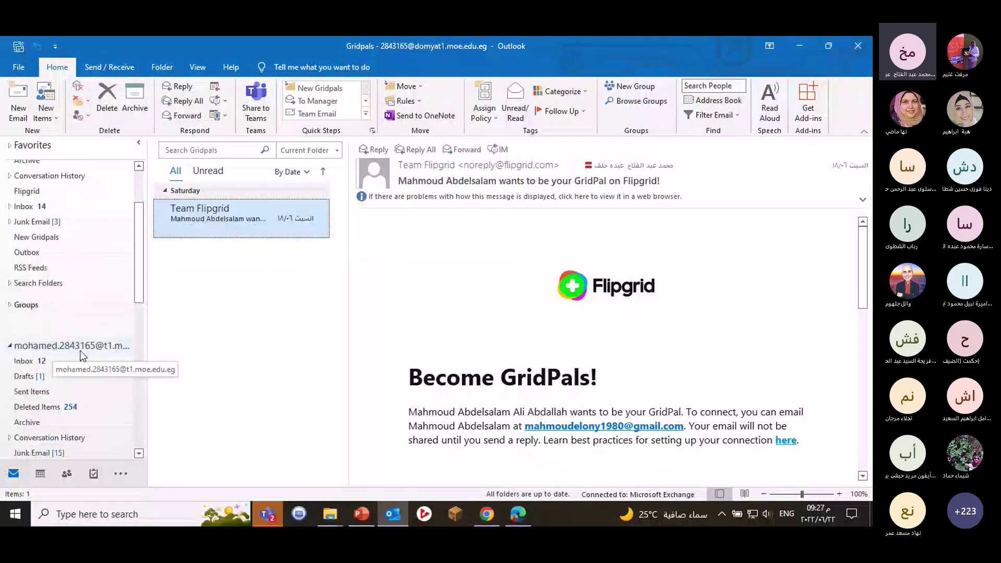
pyautogui.scroll(2, 80, 356)
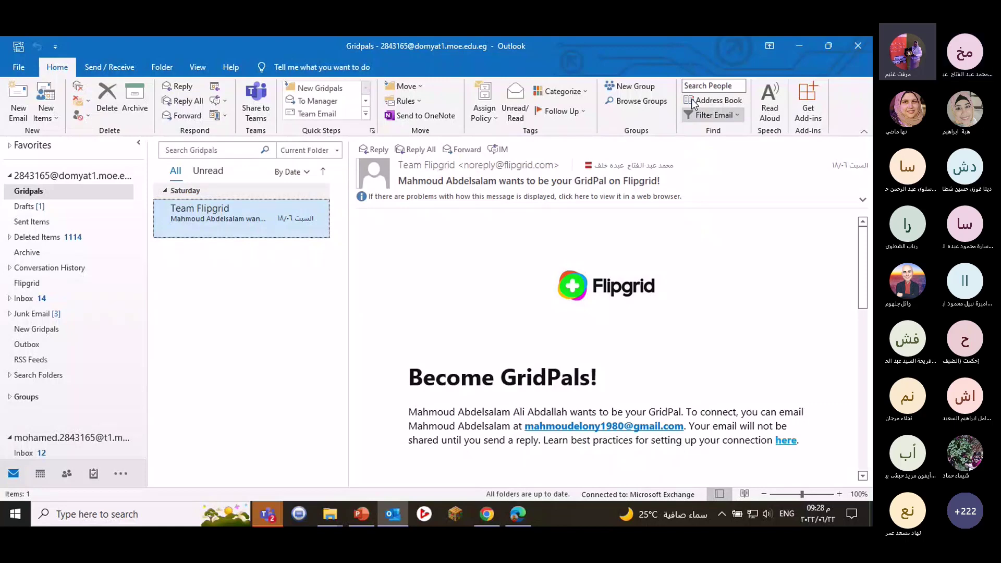
pyautogui.hotkey('alt', 'Tab')
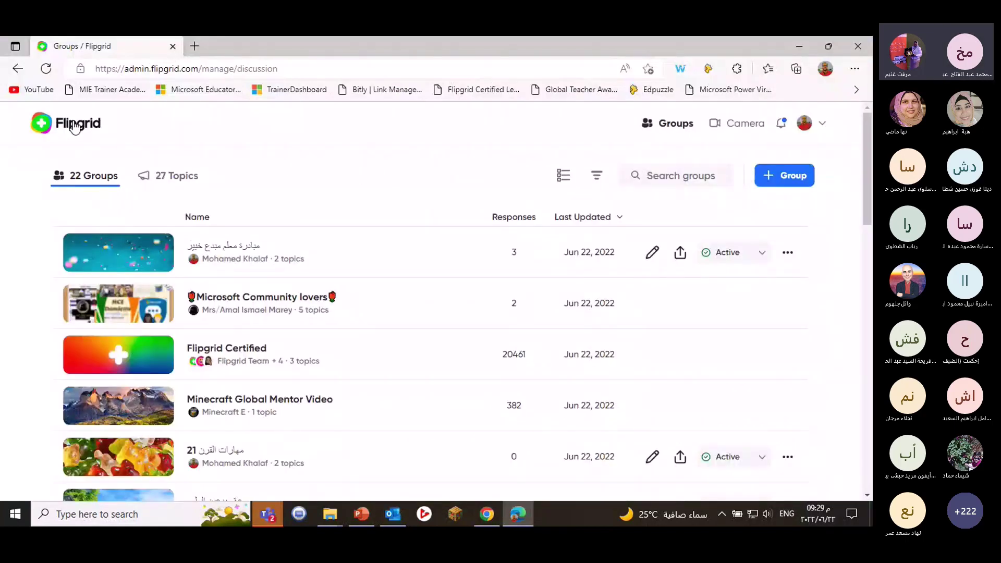